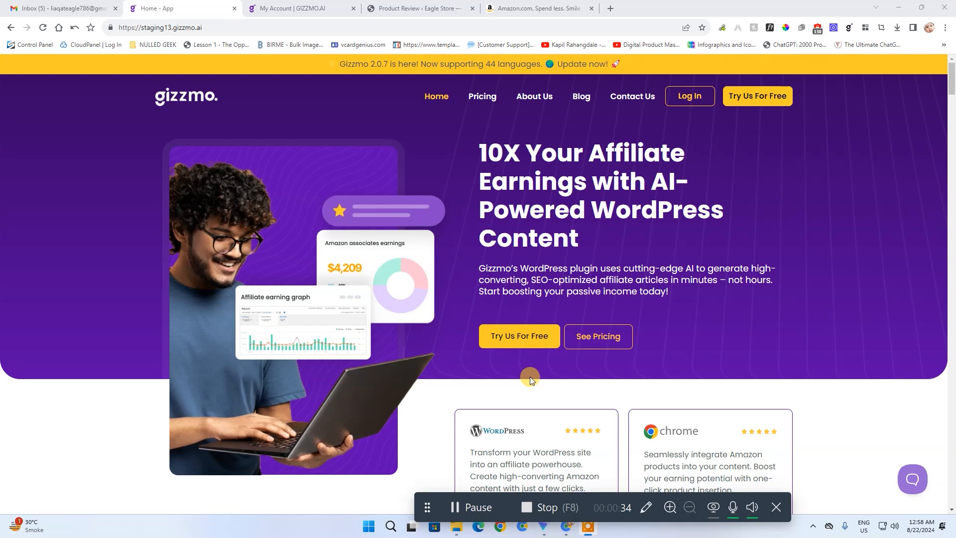
# Step: Look over the Gizzmo home page and the account's downloads for the WordPress plugin and Chrome extension
pyautogui.scroll(-15, 531, 379)
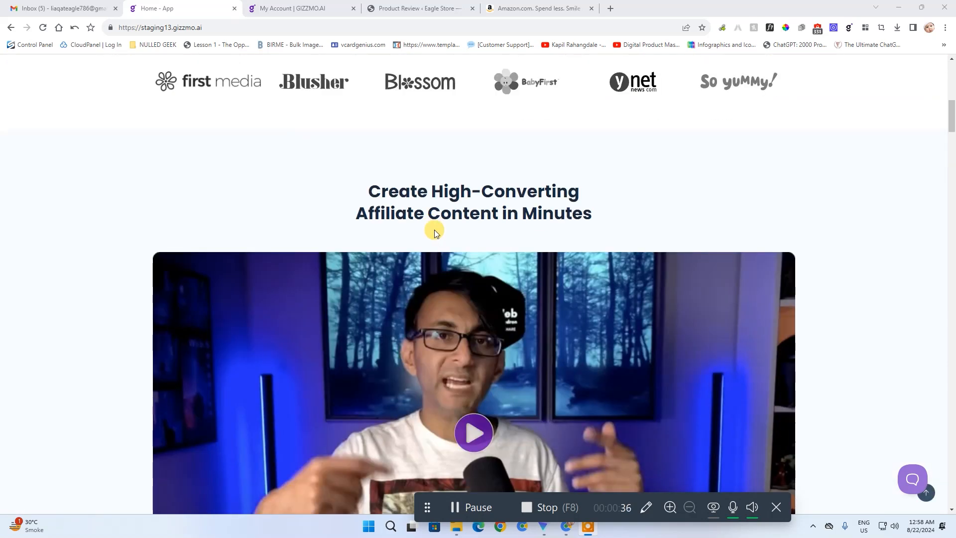
pyautogui.scroll(-8, 435, 235)
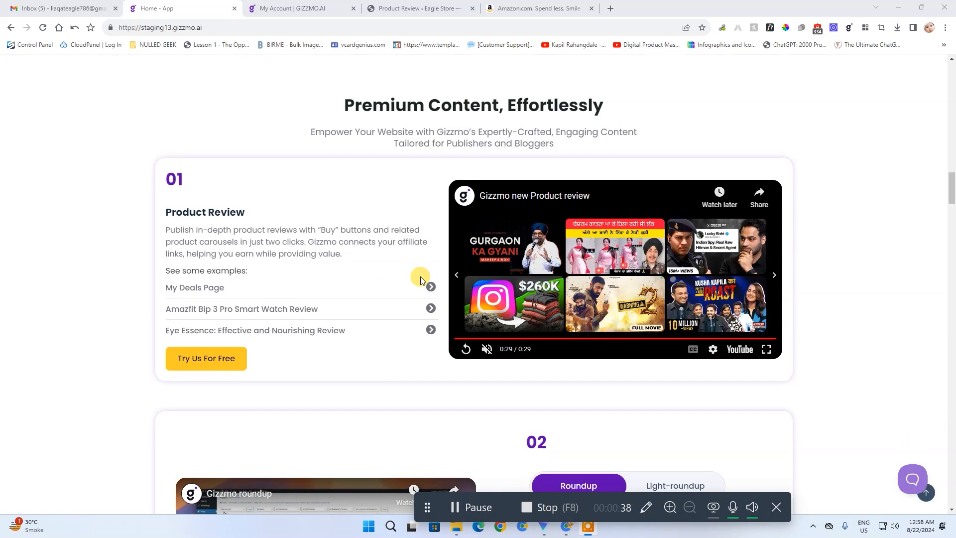
pyautogui.scroll(12, 421, 271)
pyautogui.scroll(10, 420, 276)
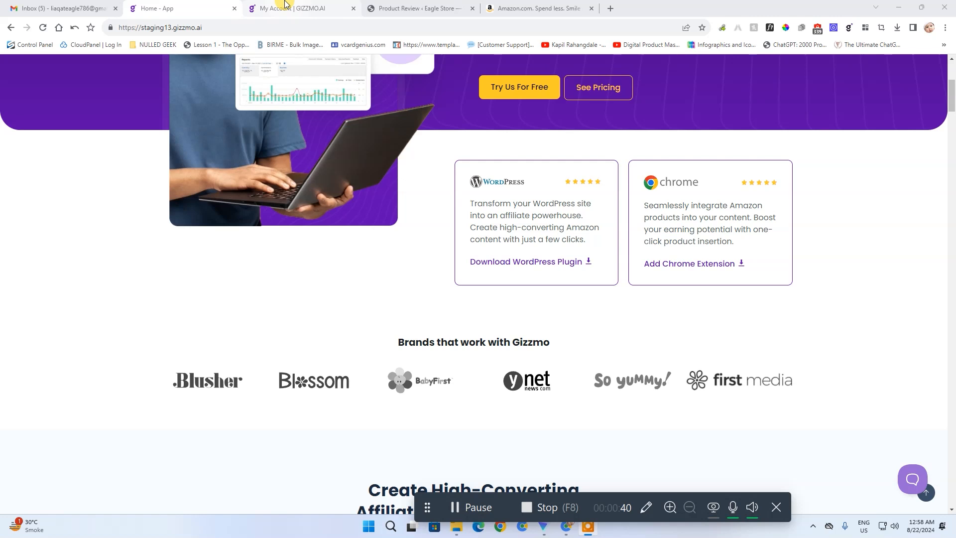
pyautogui.click(286, 7)
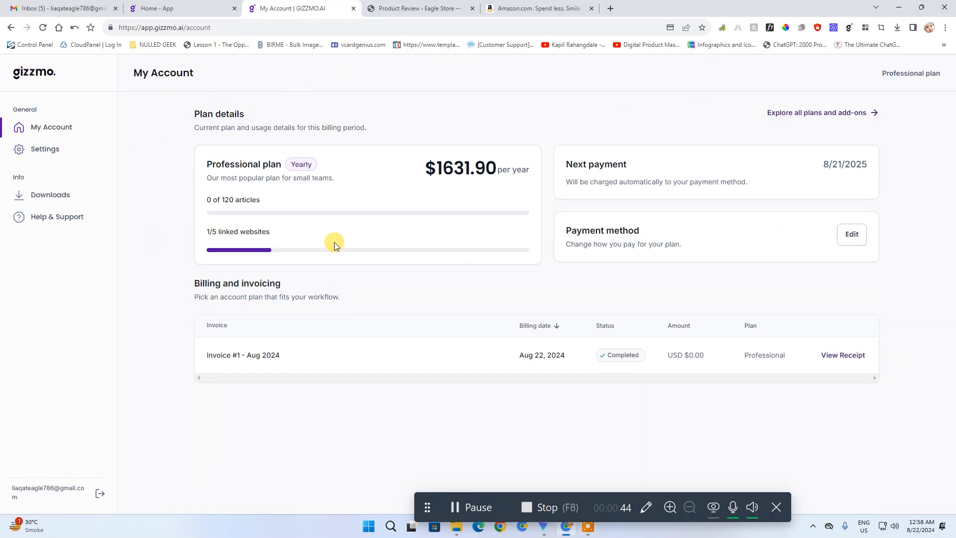
pyautogui.click(33, 195)
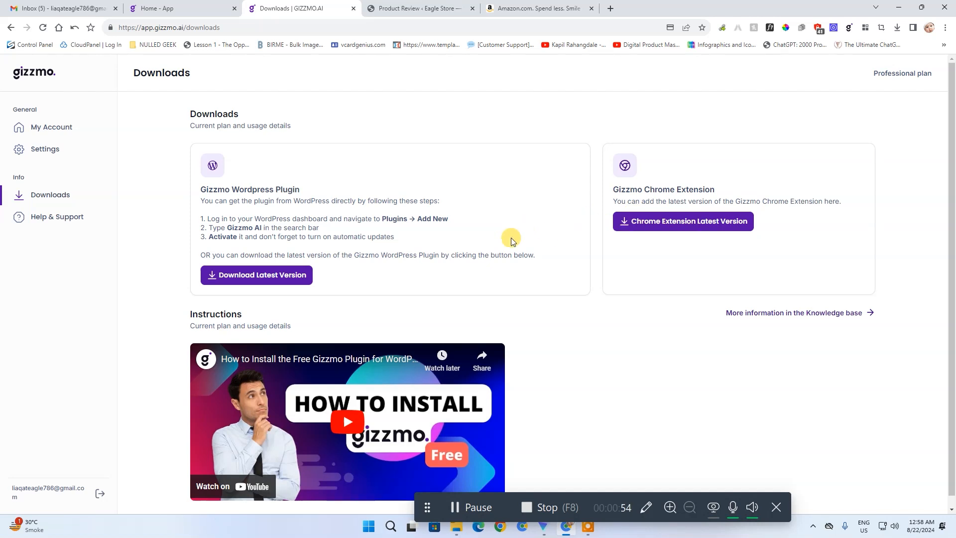
# Step: Examine the own, public and premium product sources in WordPress's Gizzmo product review, and recheck the Gizzmo downloads
pyautogui.click(464, 20)
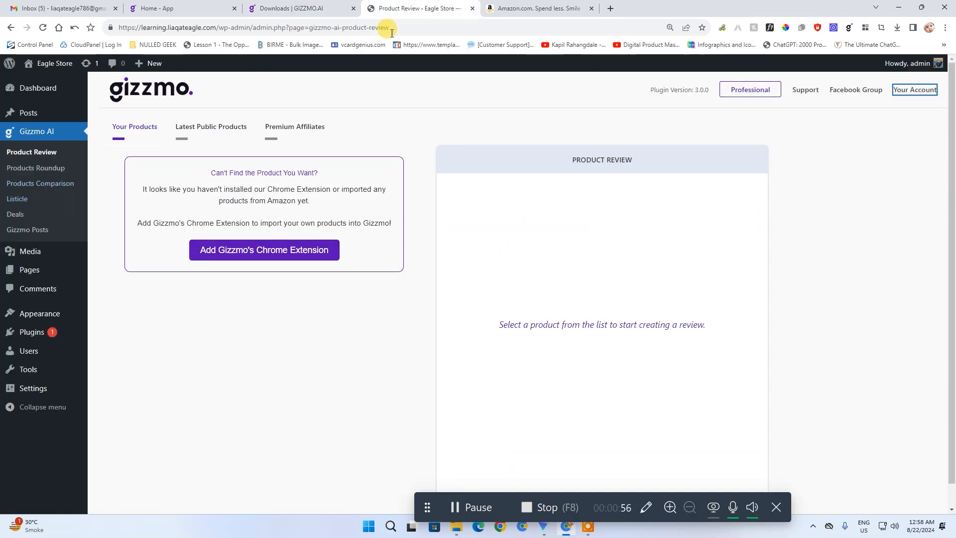
pyautogui.click(35, 132)
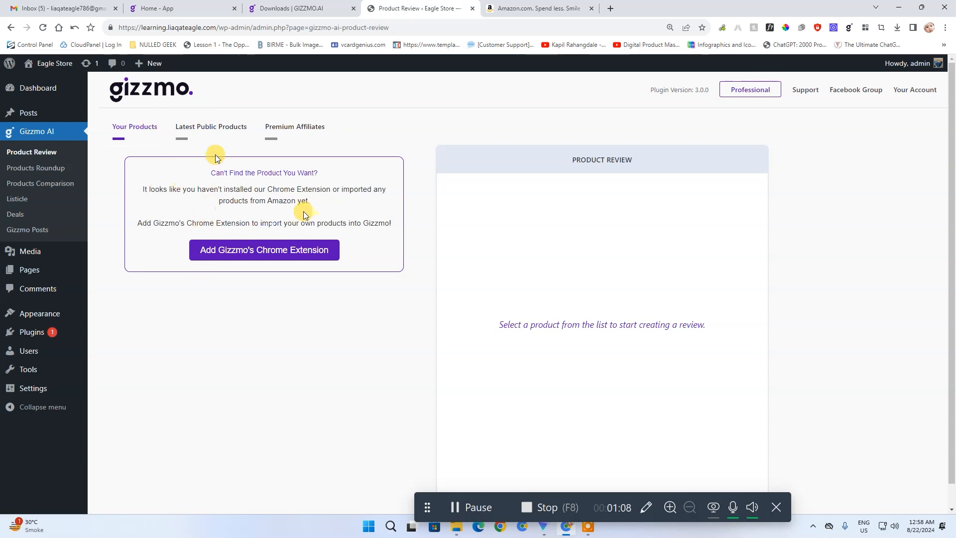
pyautogui.click(210, 127)
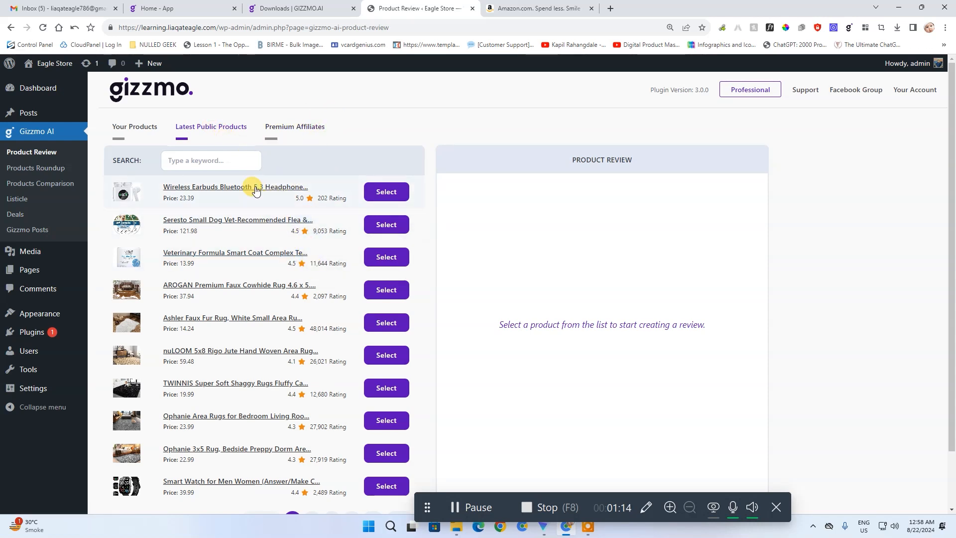
pyautogui.scroll(-2, 273, 204)
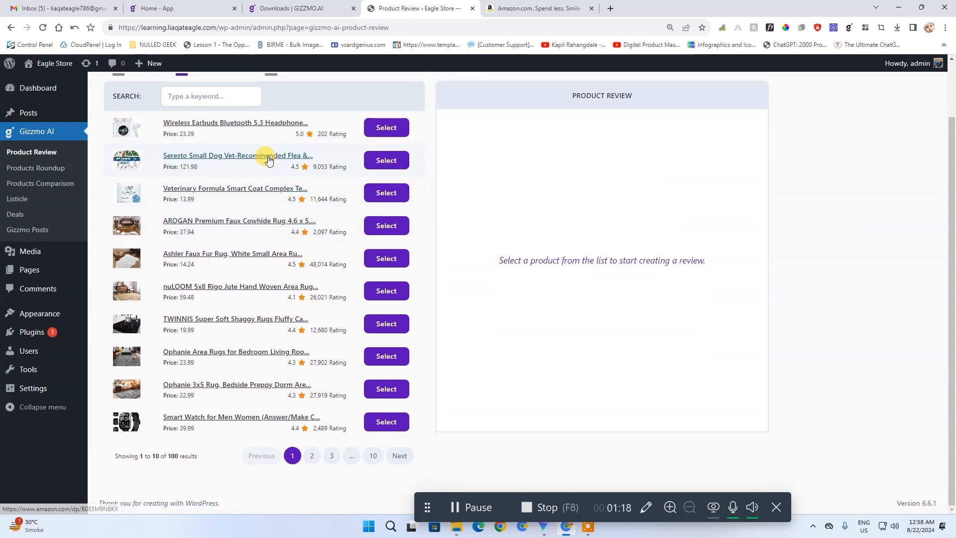
pyautogui.scroll(2, 272, 307)
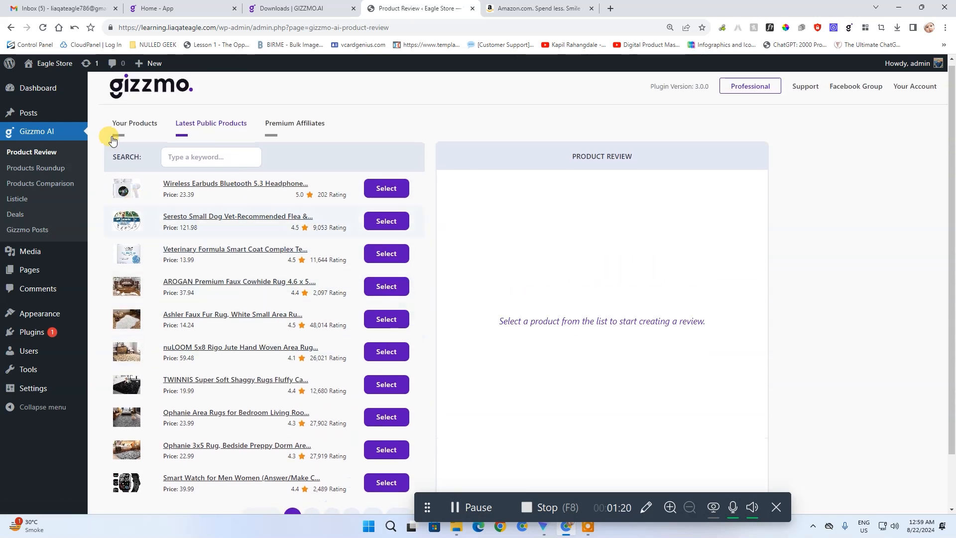
pyautogui.click(297, 127)
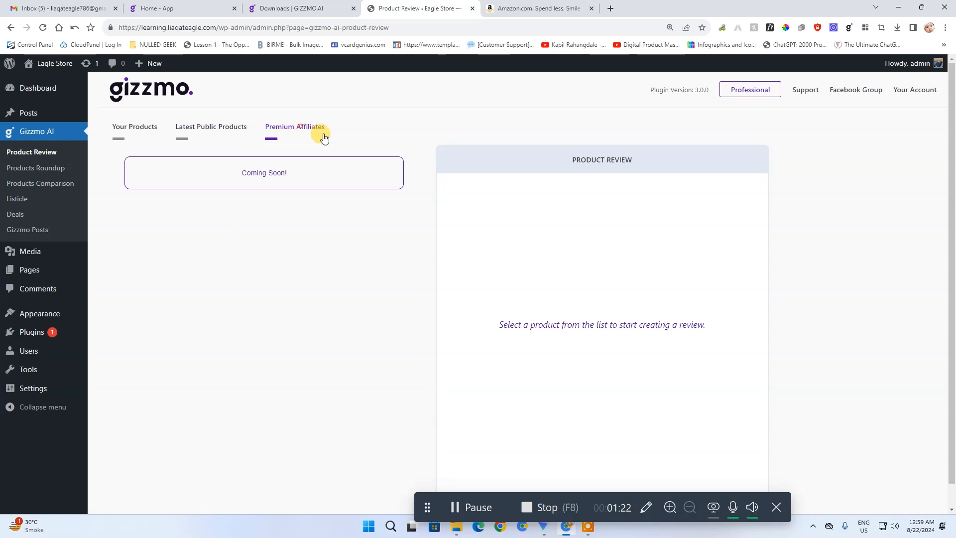
pyautogui.click(145, 128)
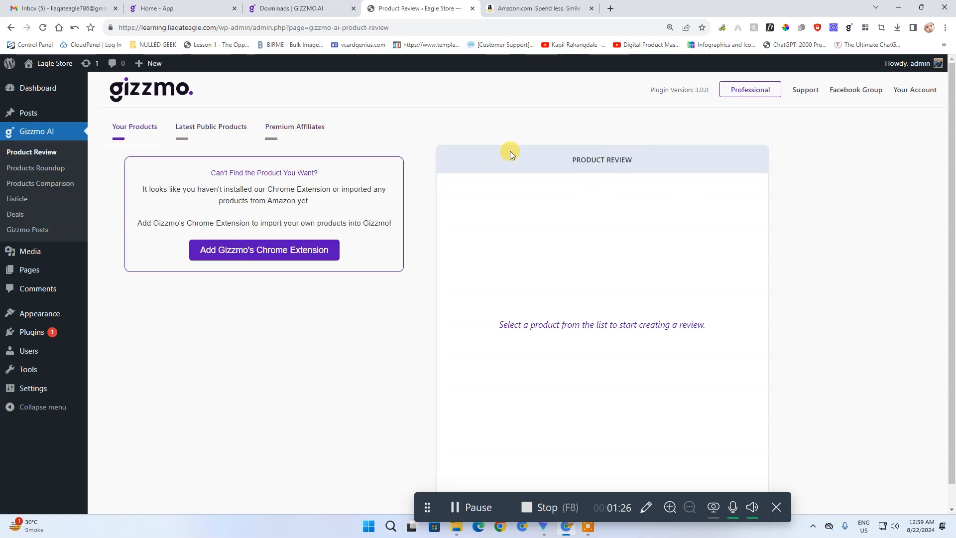
pyautogui.click(280, 6)
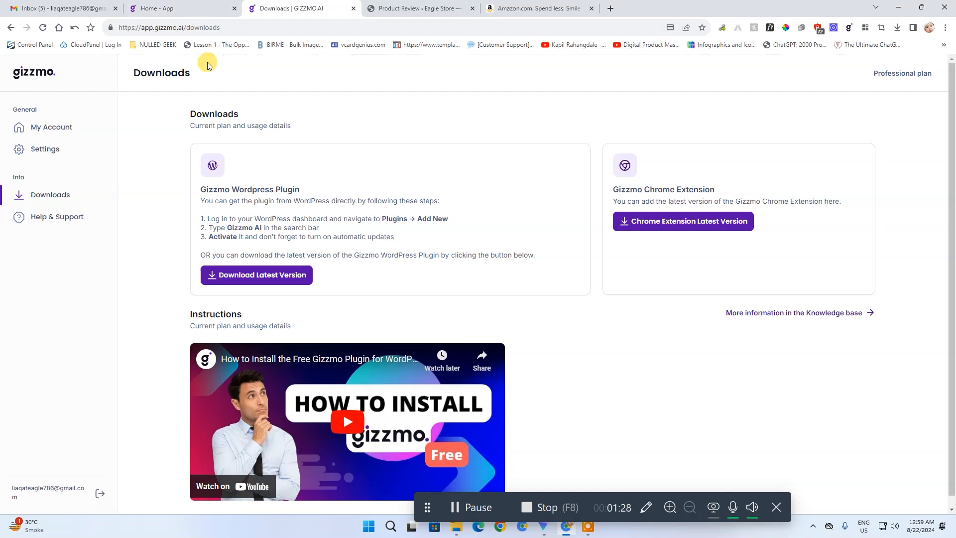
pyautogui.click(397, 6)
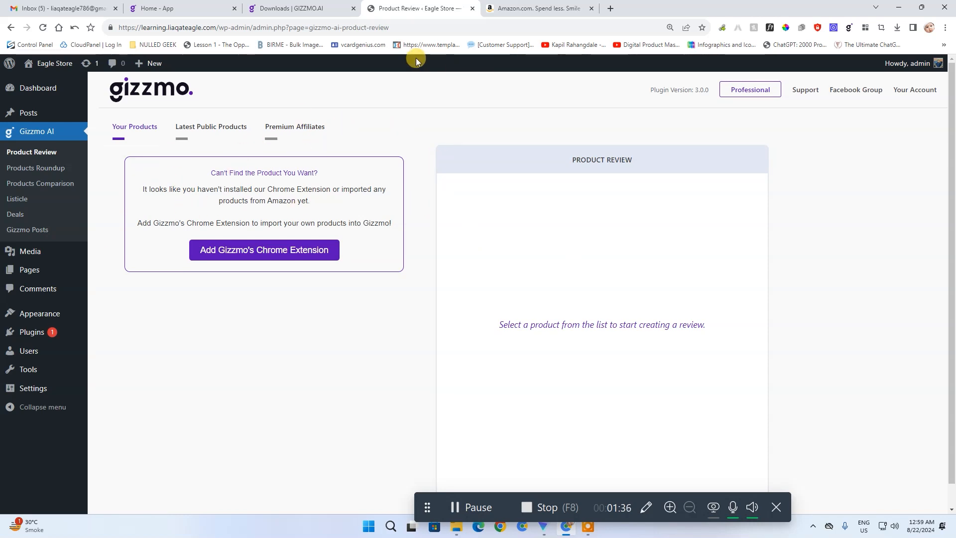
pyautogui.click(538, 8)
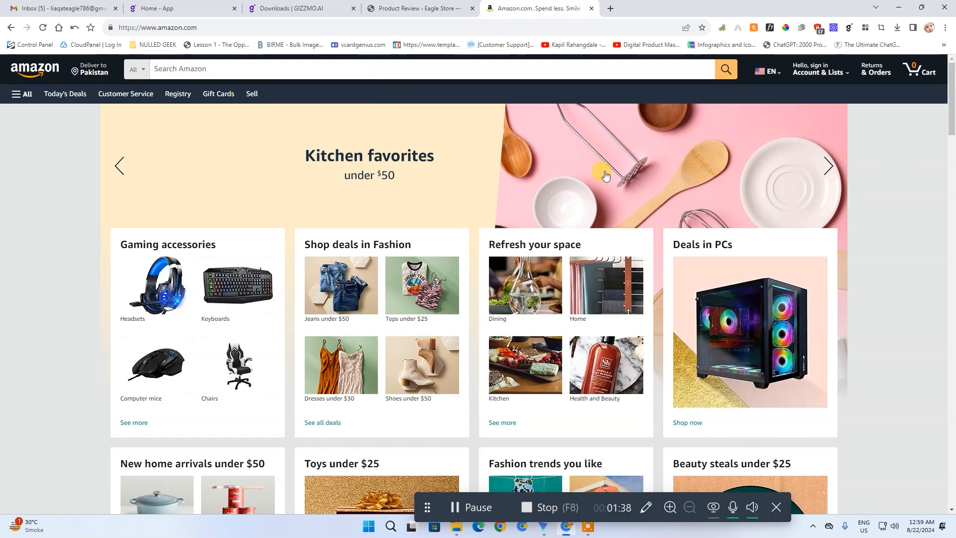
pyautogui.scroll(-3, 584, 228)
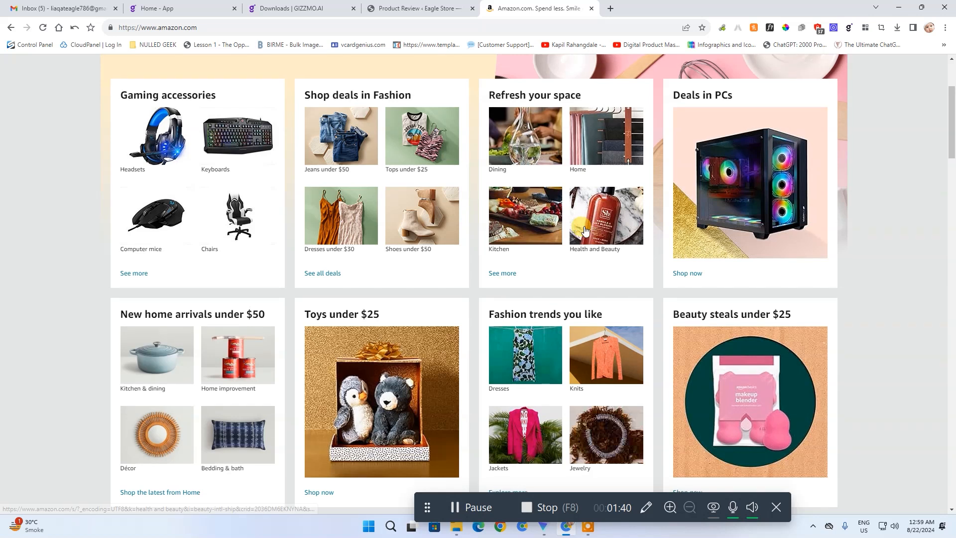
pyautogui.click(745, 189)
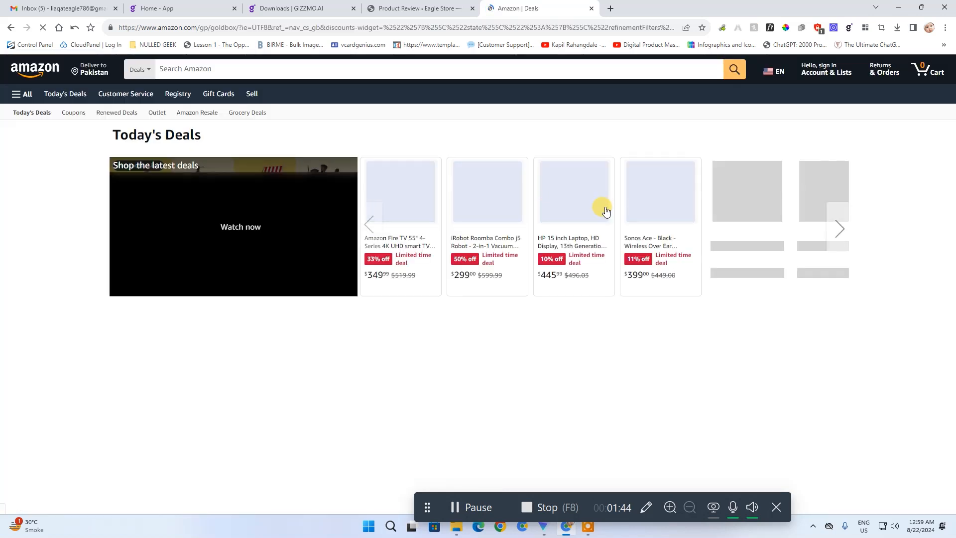
pyautogui.scroll(-5, 426, 172)
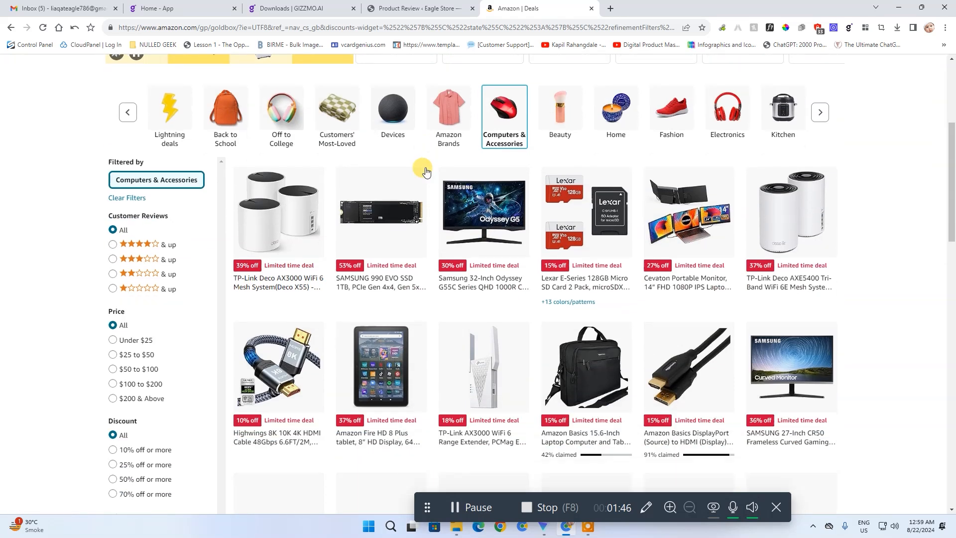
pyautogui.click(486, 200)
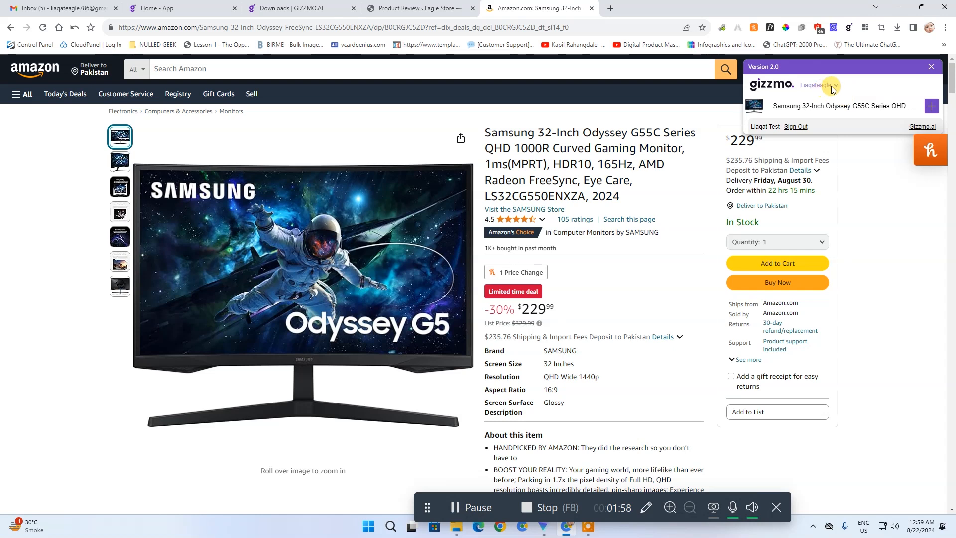
pyautogui.click(932, 106)
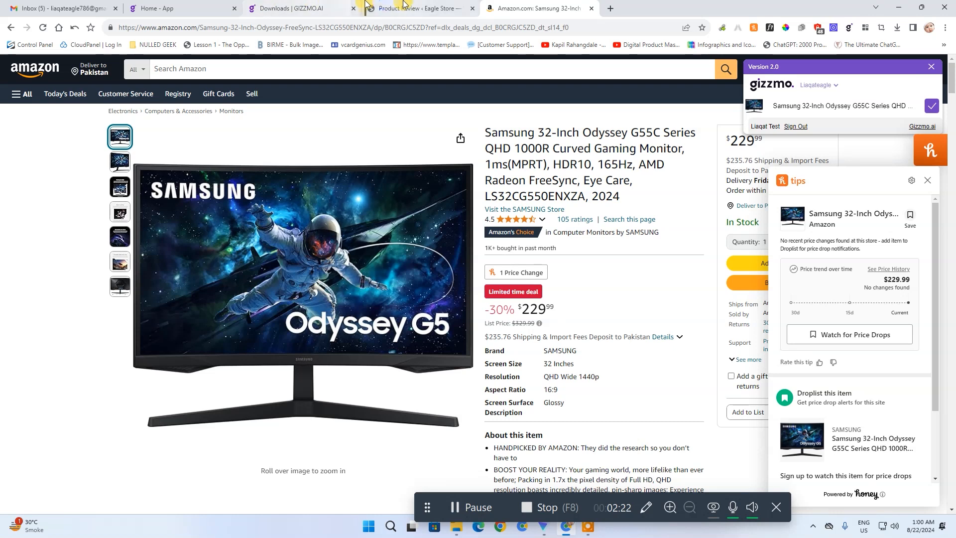
# Step: Start a product review in WordPress for the imported Samsung monitor with the SEO keyphrase "Best Gamming LED"
pyautogui.click(404, 7)
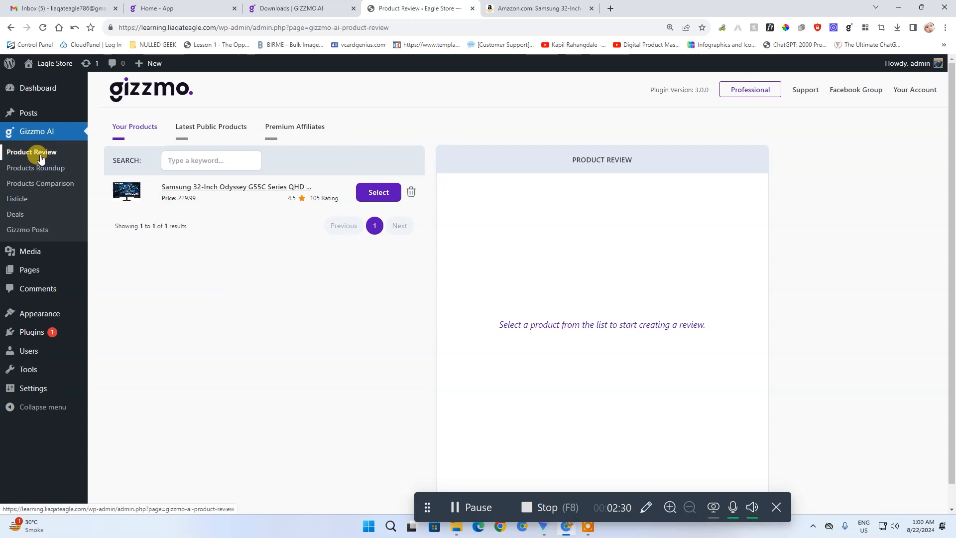
pyautogui.click(379, 198)
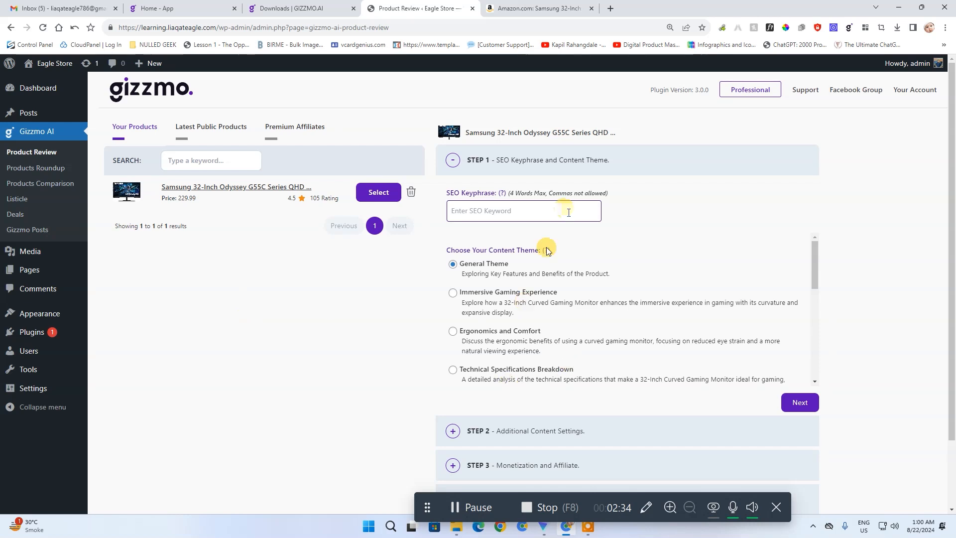
pyautogui.click(536, 213)
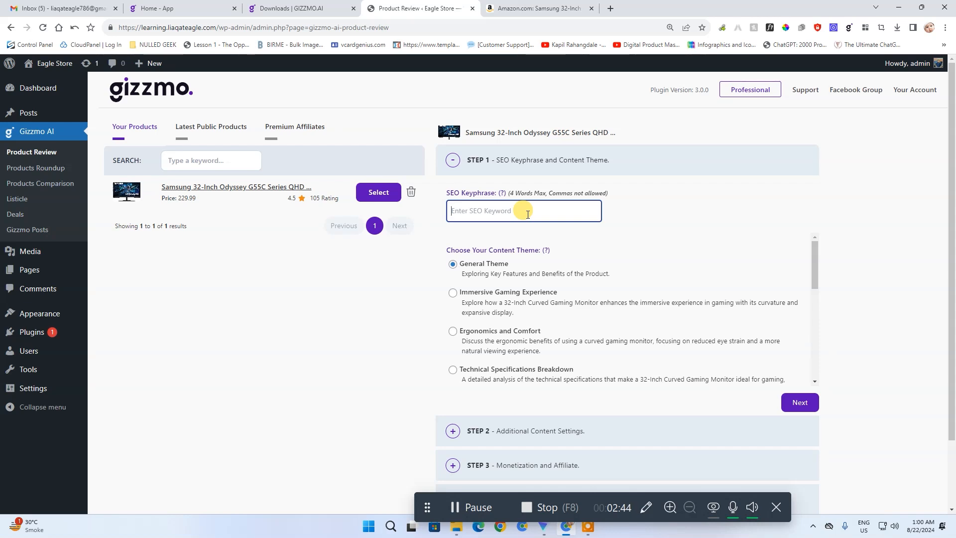
pyautogui.write('ing LED')
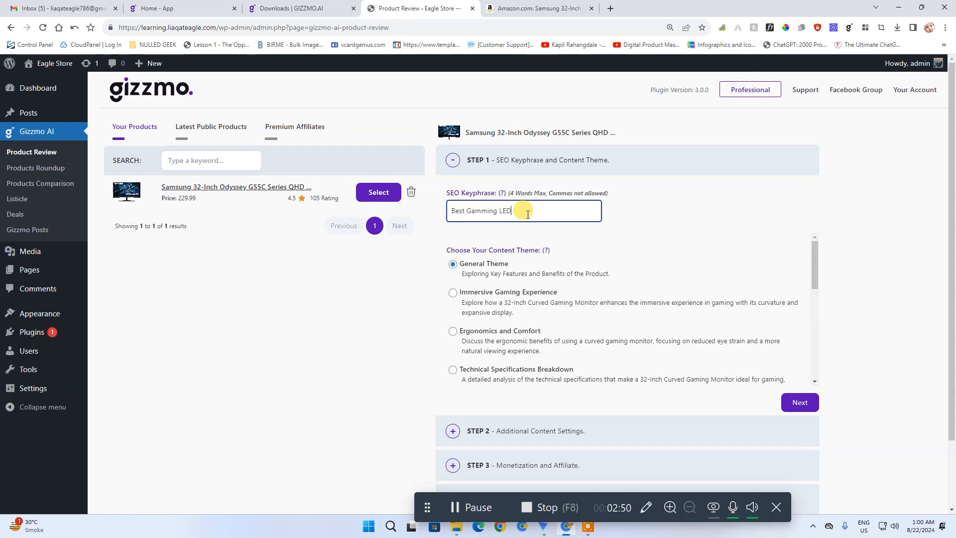
pyautogui.click(648, 198)
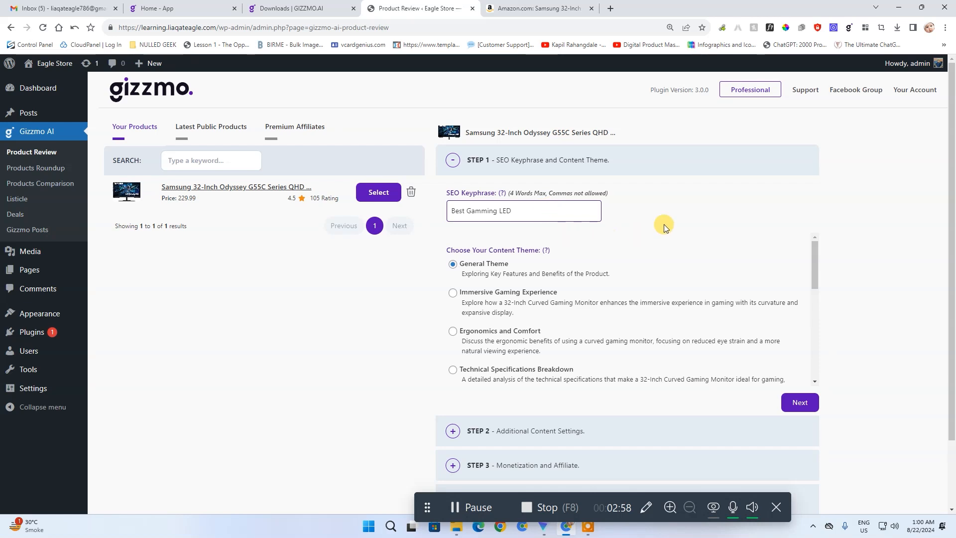
pyautogui.click(628, 212)
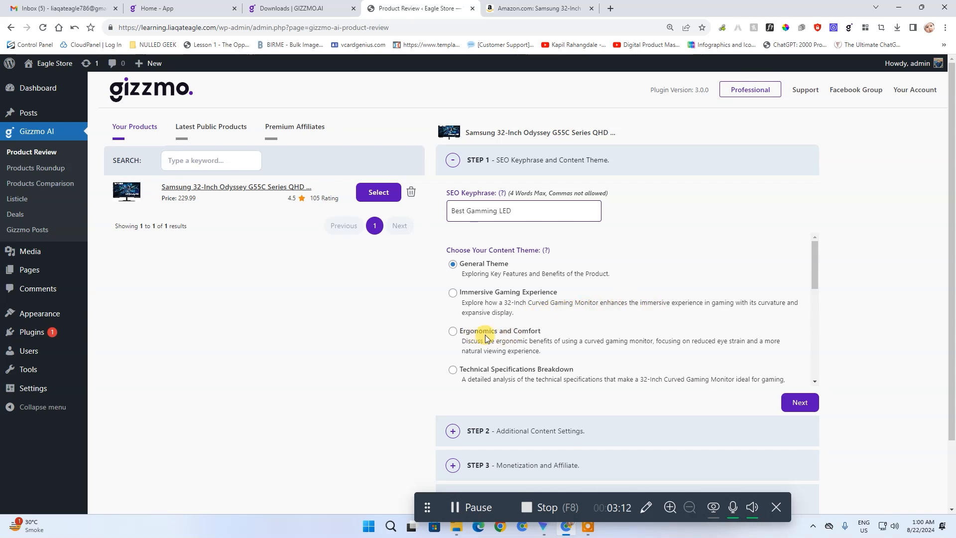
# Step: Choose the Immersive Gaming Experience content theme for the review and proceed to the additional content settings
pyautogui.scroll(-1, 491, 330)
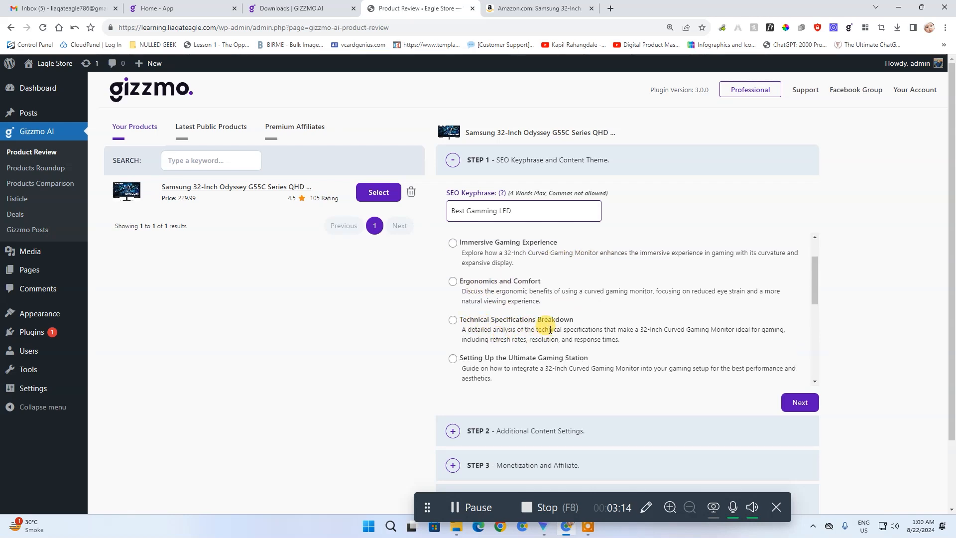
pyautogui.scroll(-1, 547, 328)
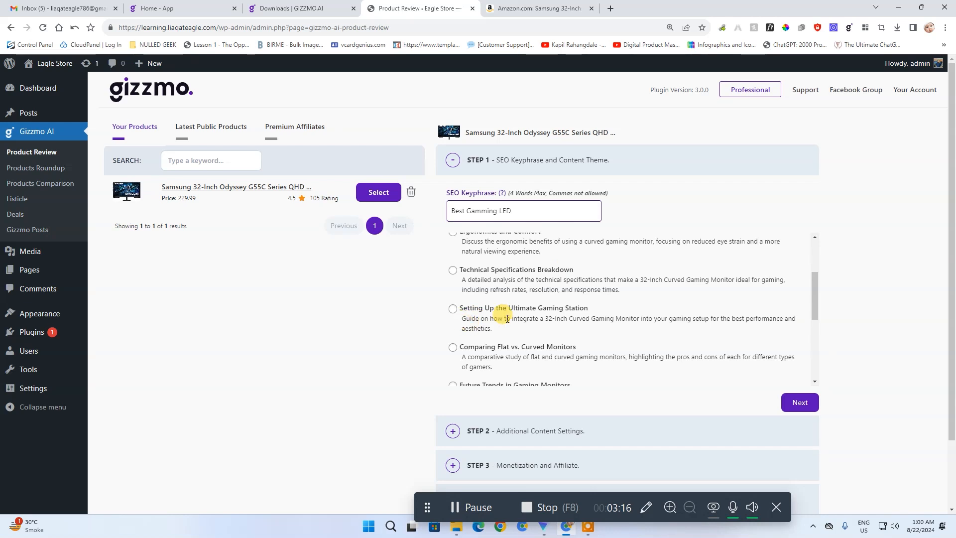
pyautogui.scroll(-3, 543, 321)
pyautogui.scroll(-1, 513, 358)
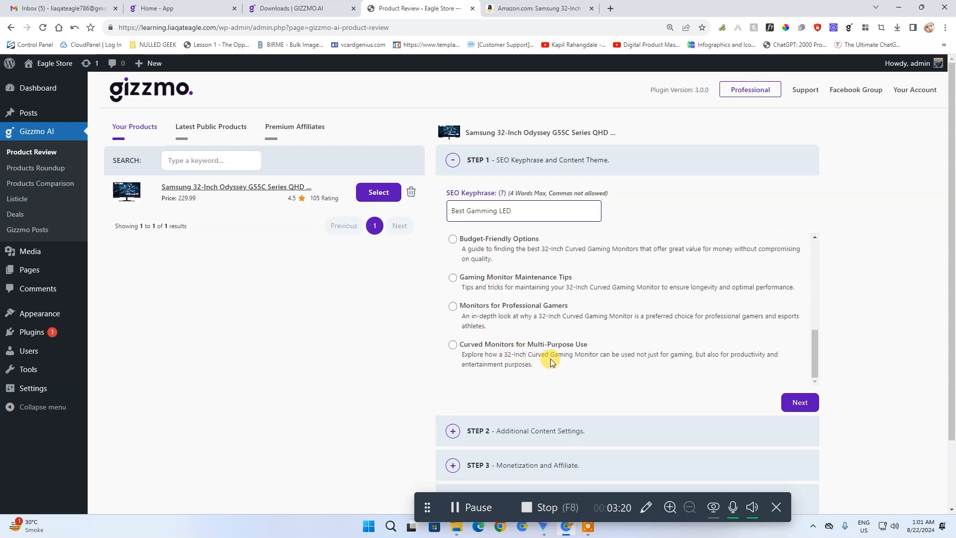
pyautogui.scroll(4, 551, 361)
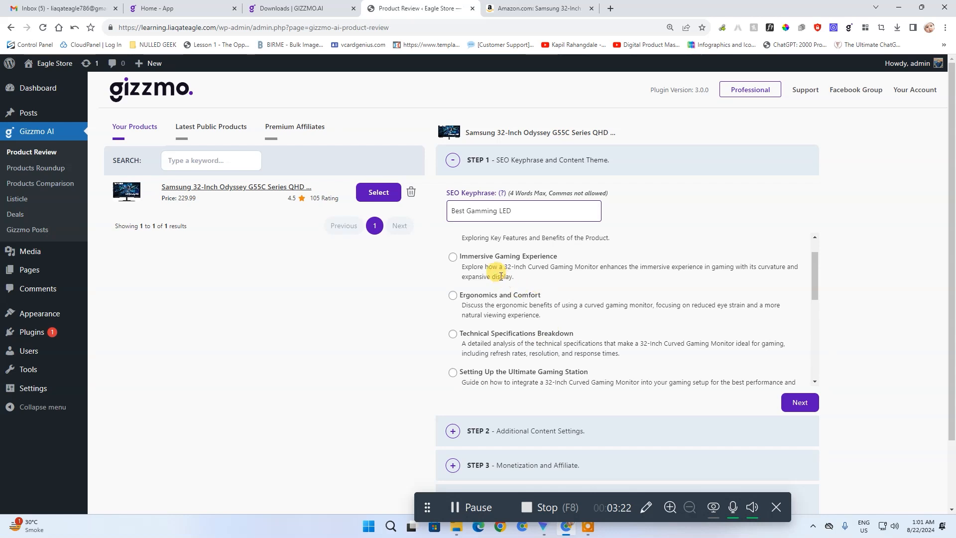
pyautogui.scroll(1, 536, 264)
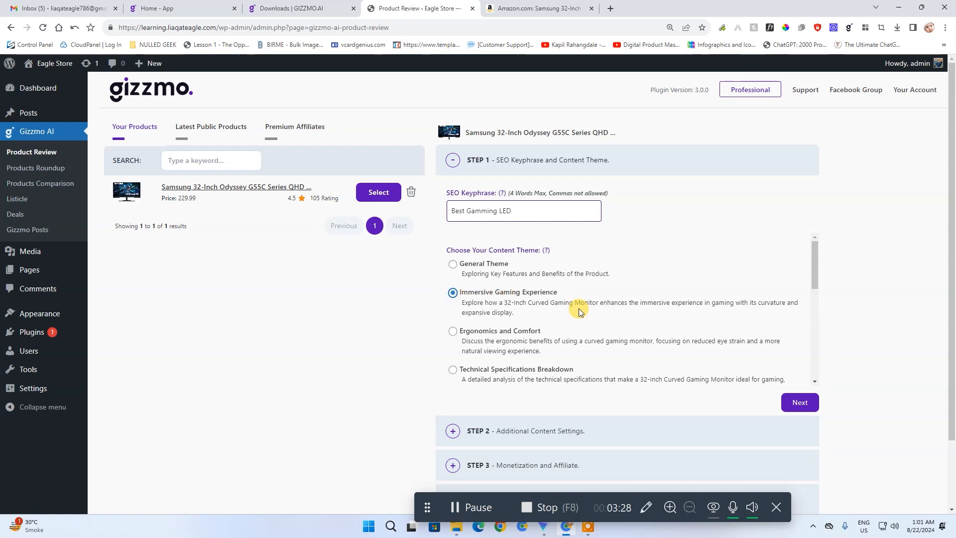
pyautogui.click(808, 410)
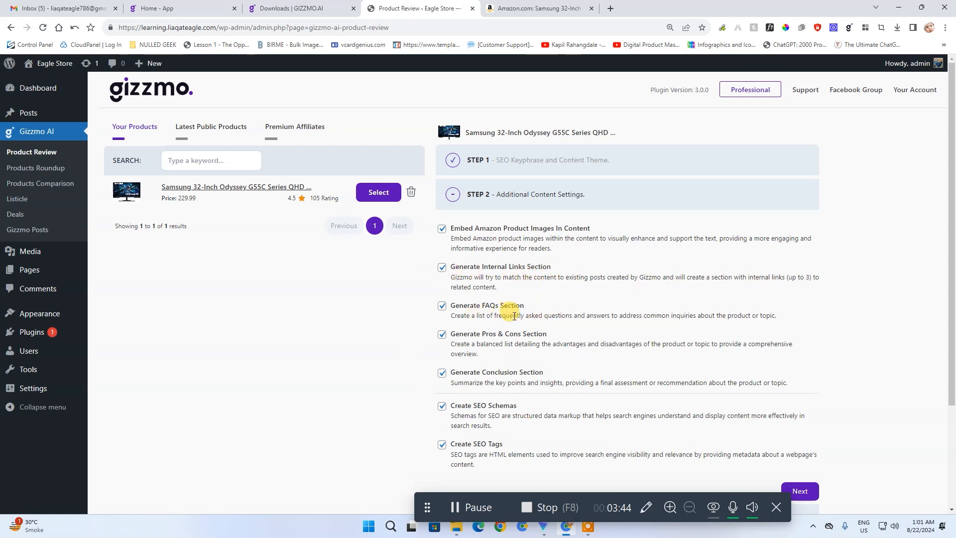
# Step: Review the additional content settings, keep all sections and SEO options enabled, and proceed to the monetization and affiliate settings
pyautogui.scroll(-1, 511, 346)
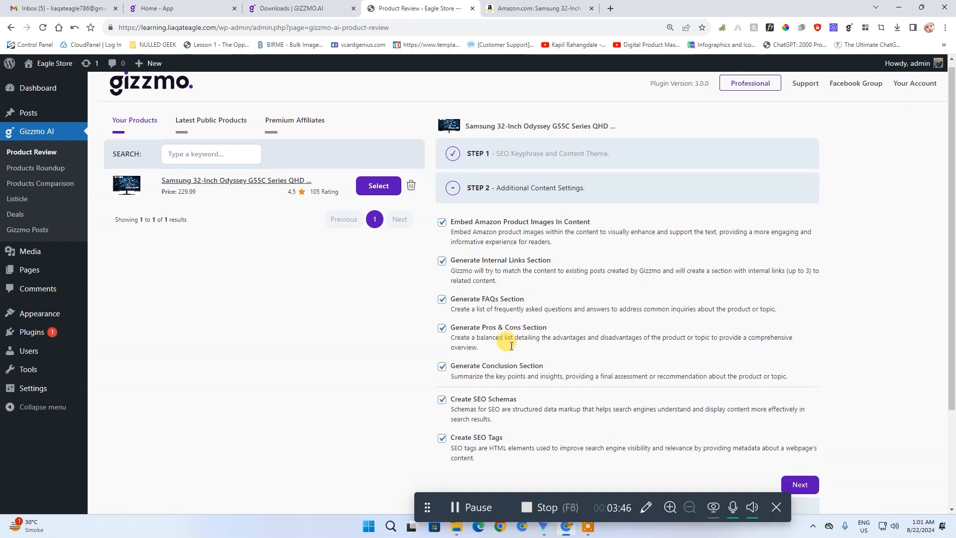
pyautogui.scroll(-1, 511, 346)
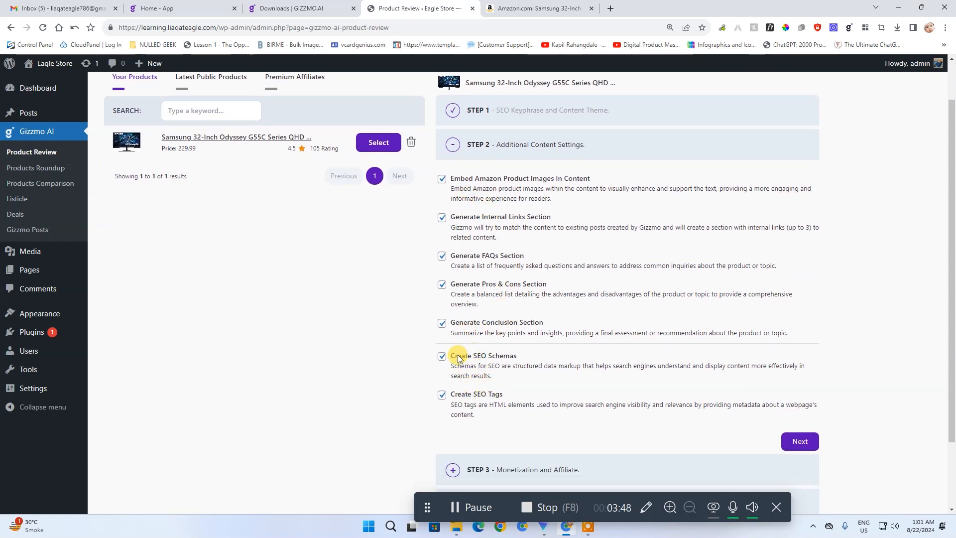
pyautogui.scroll(-2, 503, 344)
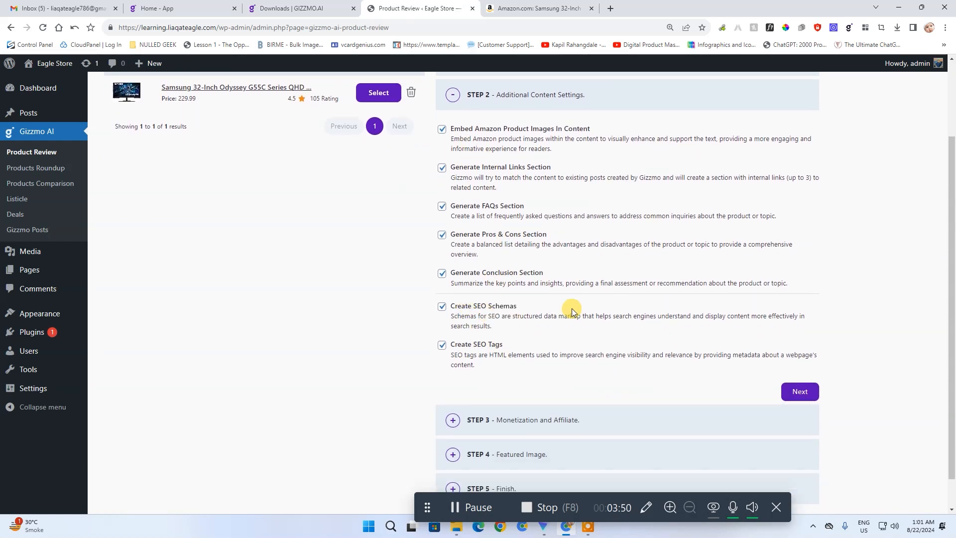
pyautogui.click(800, 356)
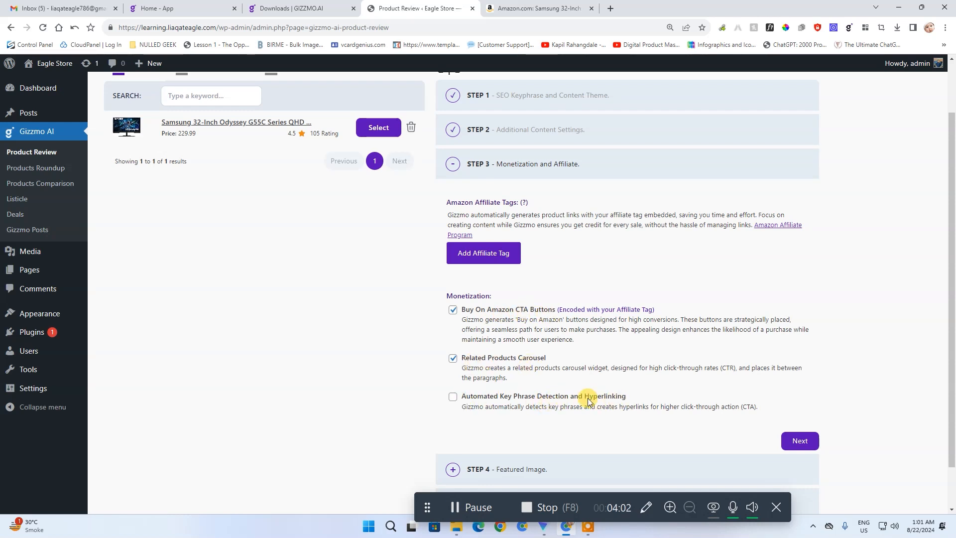
# Step: Add the Amazon affiliate tag, keep the Buy On Amazon buttons and related products carousel enabled, and proceed to the featured image
pyautogui.click(508, 260)
pyautogui.click(470, 173)
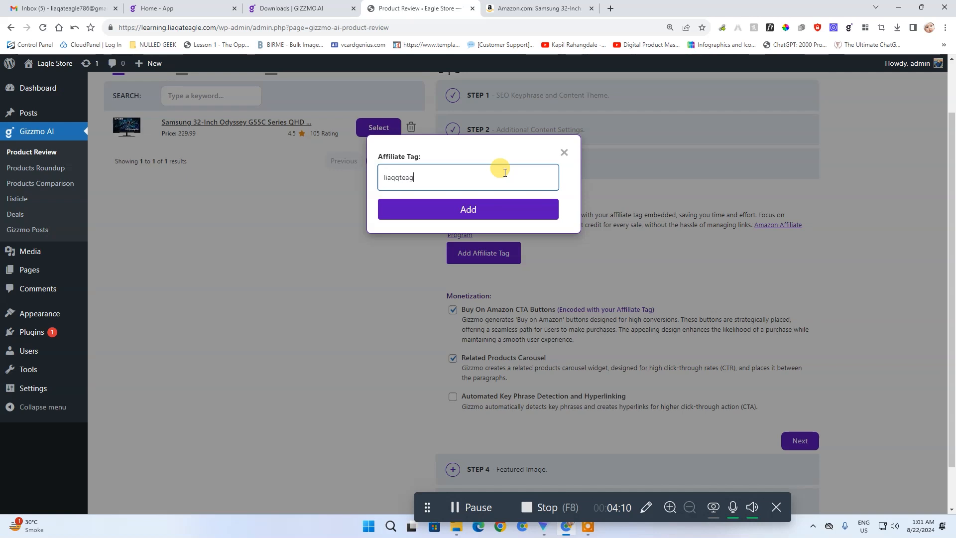
pyautogui.click(496, 212)
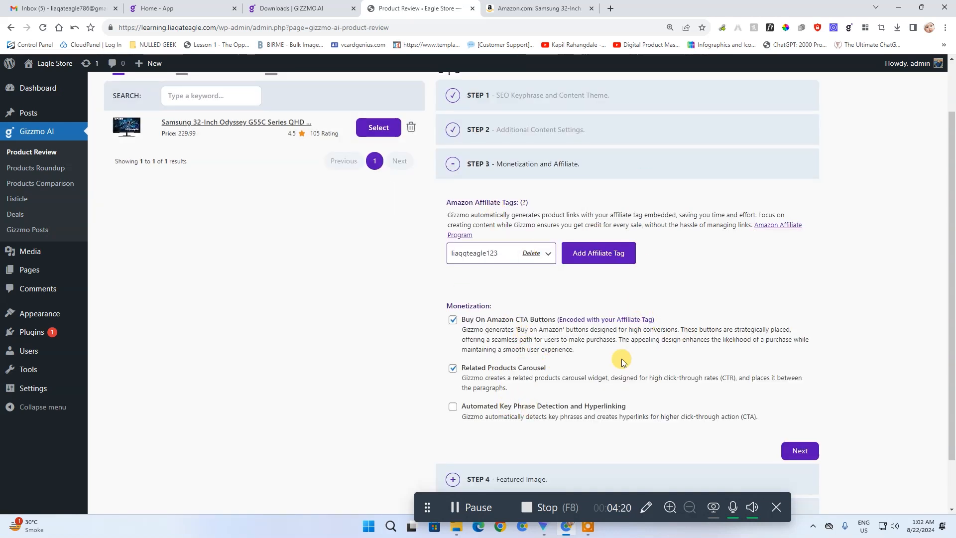
pyautogui.click(812, 450)
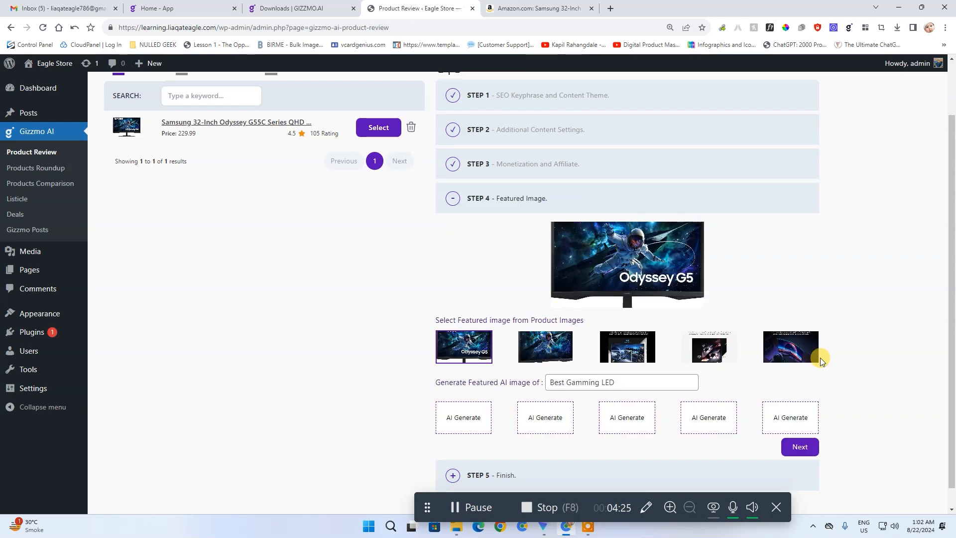
# Step: Compare the product images, choose the fourth as the featured image, and save the review as a draft in English
pyautogui.click(556, 347)
pyautogui.click(470, 351)
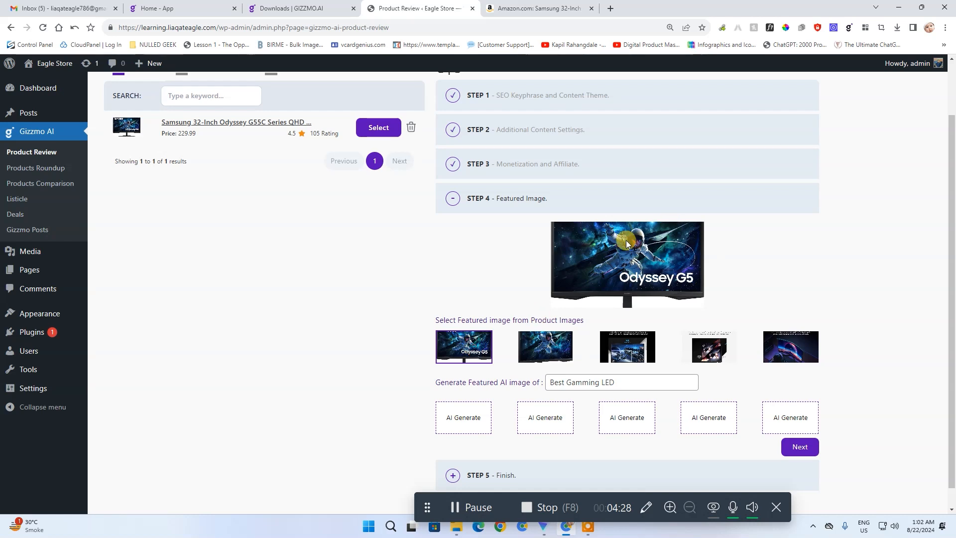
pyautogui.click(617, 348)
pyautogui.click(713, 349)
pyautogui.click(780, 352)
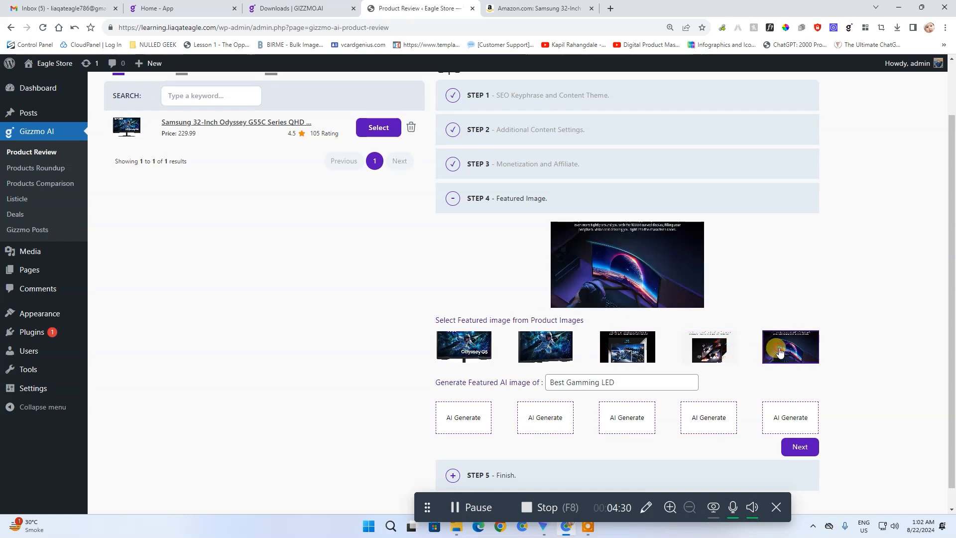
pyautogui.click(705, 344)
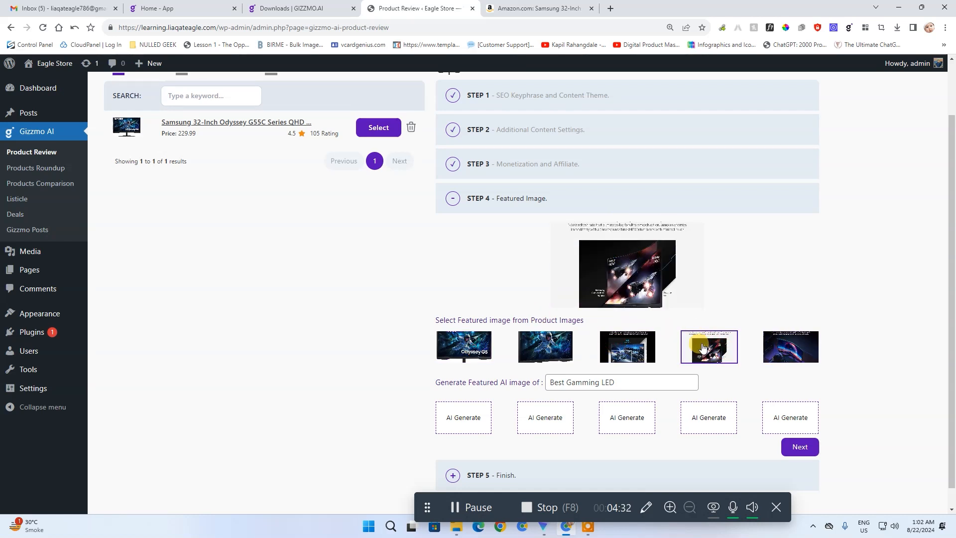
pyautogui.scroll(-1, 735, 225)
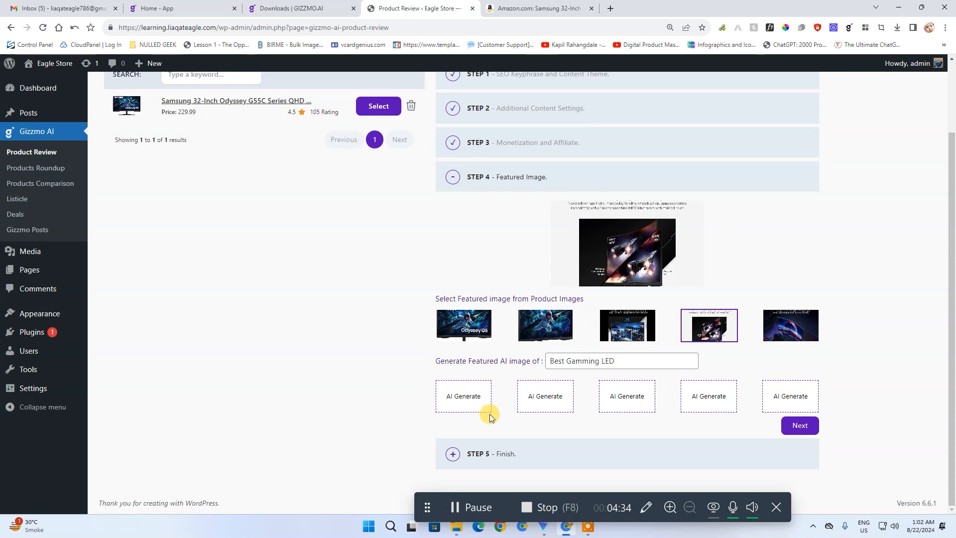
pyautogui.click(800, 426)
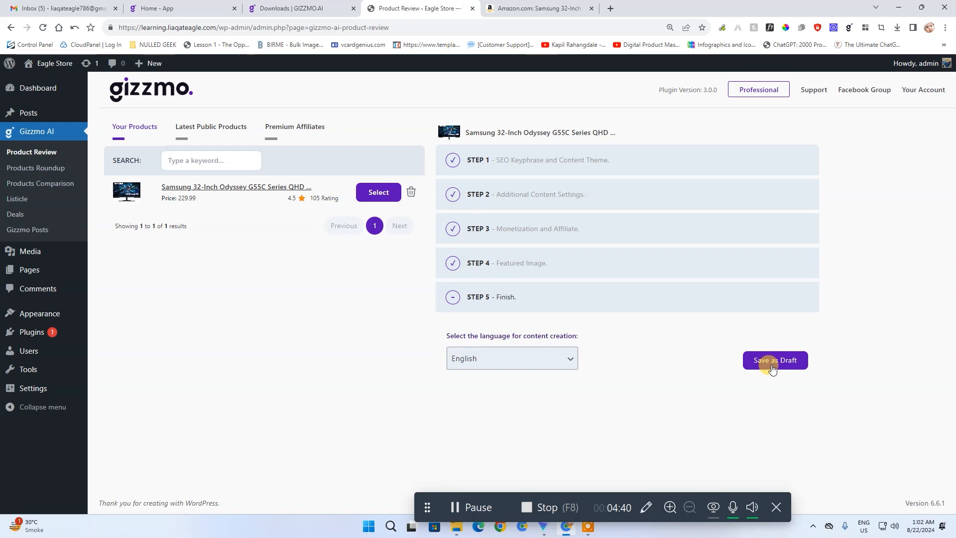
pyautogui.click(773, 369)
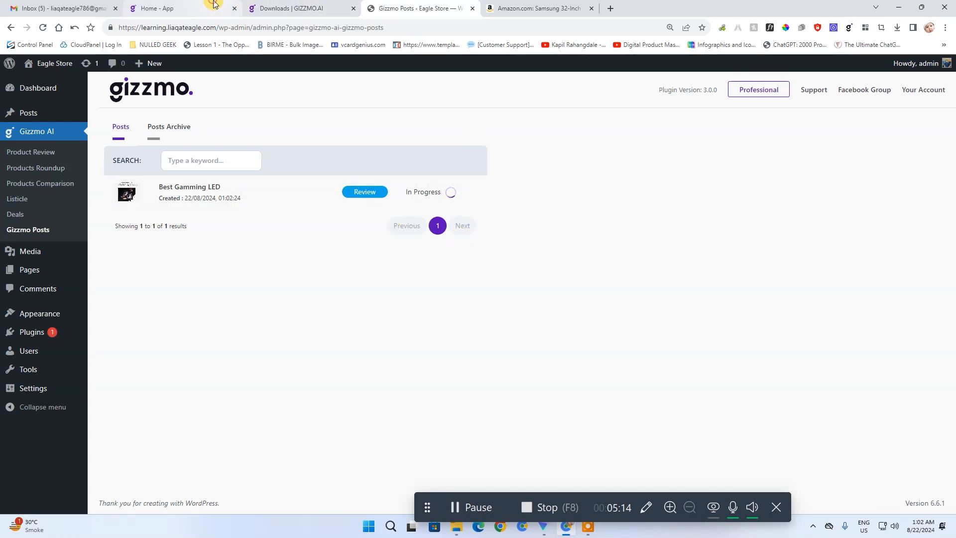
# Step: Examine the plans and their features on the Gizzmo website's pricing section, comparing monthly and yearly billing
pyautogui.click(165, 9)
pyautogui.scroll(-15, 462, 285)
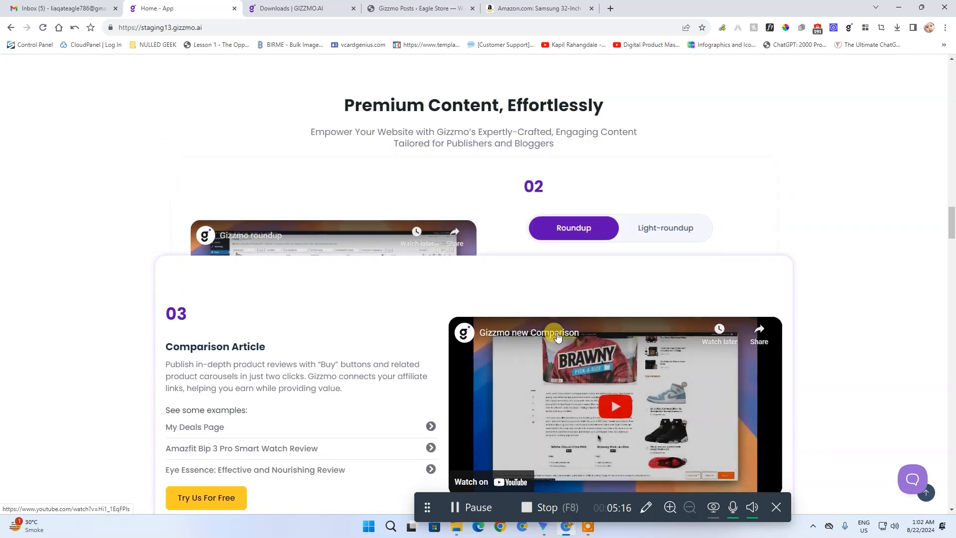
pyautogui.scroll(-10, 542, 342)
pyautogui.scroll(4, 412, 316)
pyautogui.scroll(-2, 378, 249)
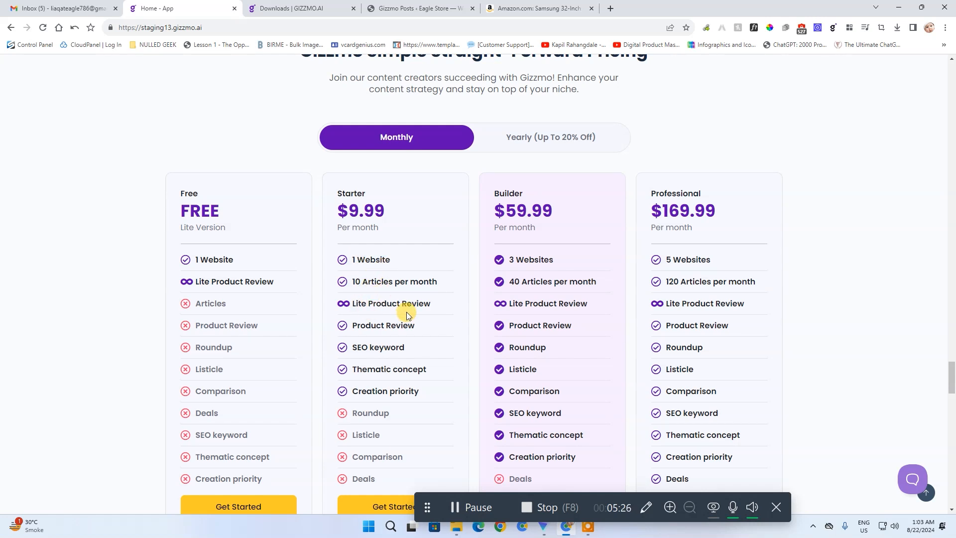
pyautogui.scroll(-2, 369, 337)
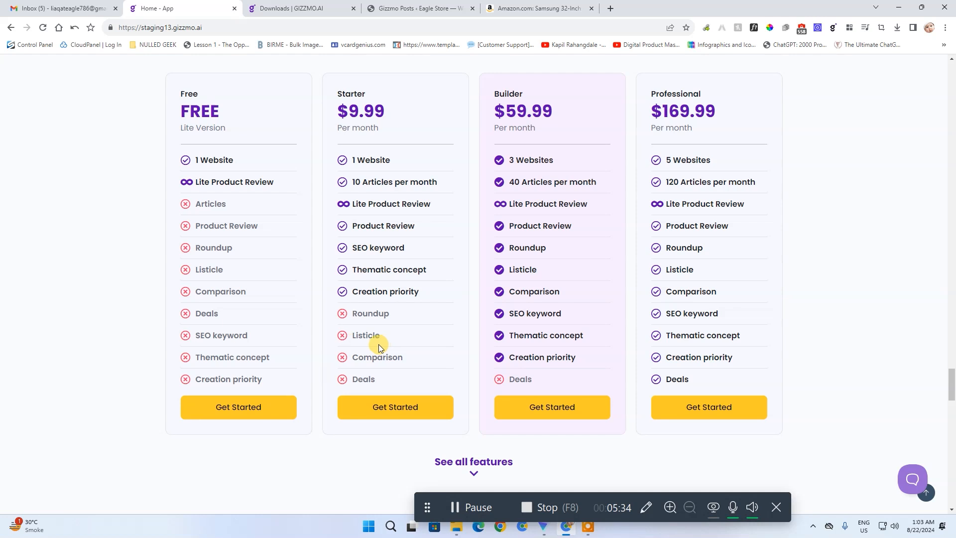
pyautogui.scroll(2, 380, 386)
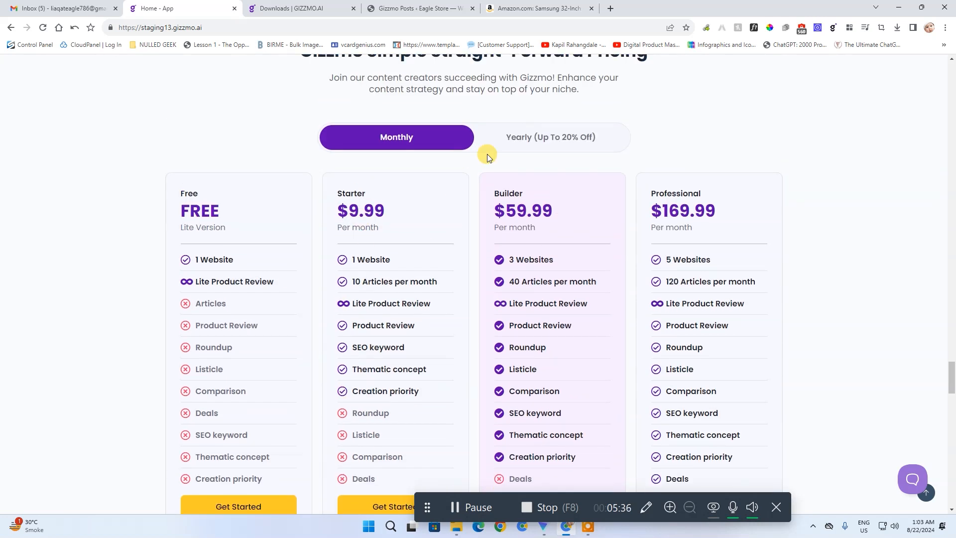
pyautogui.click(521, 140)
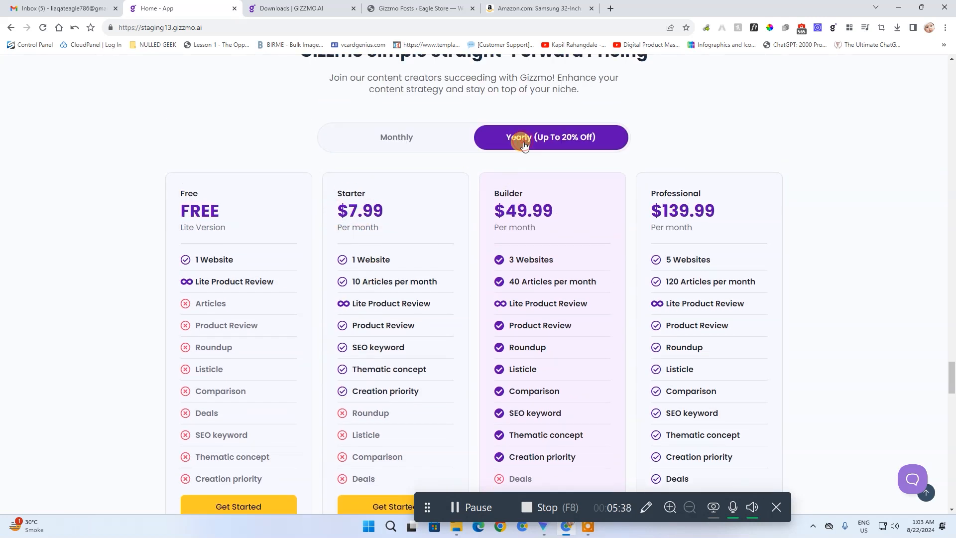
pyautogui.click(402, 139)
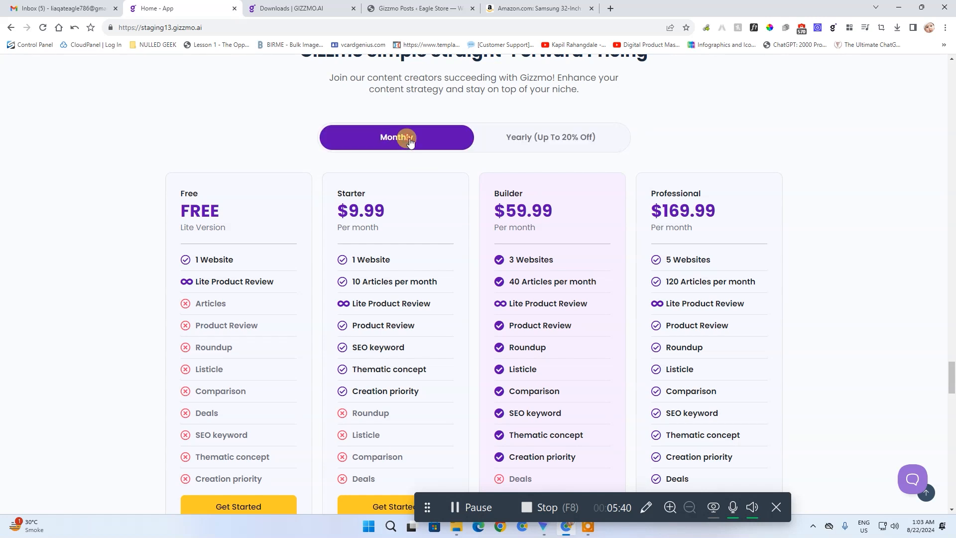
pyautogui.scroll(-1, 482, 209)
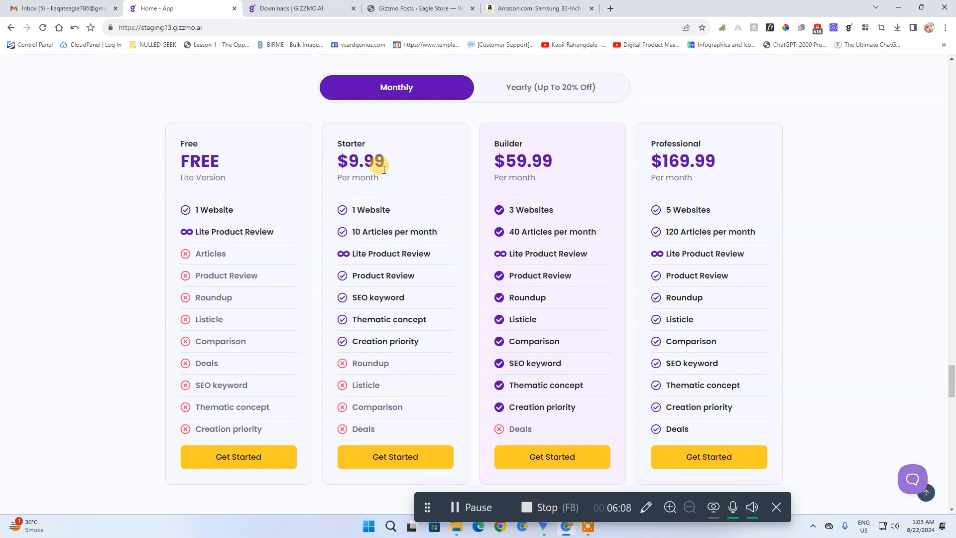
# Step: Save the generated "Best Gamming LED" review as a WordPress draft from the Gizzmo posts and open it for editing
pyautogui.click(422, 7)
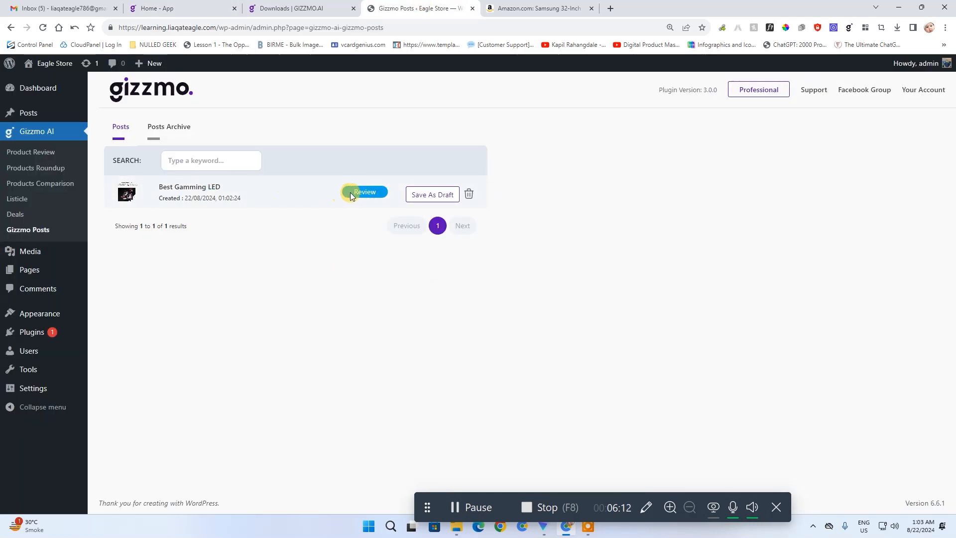
pyautogui.click(438, 196)
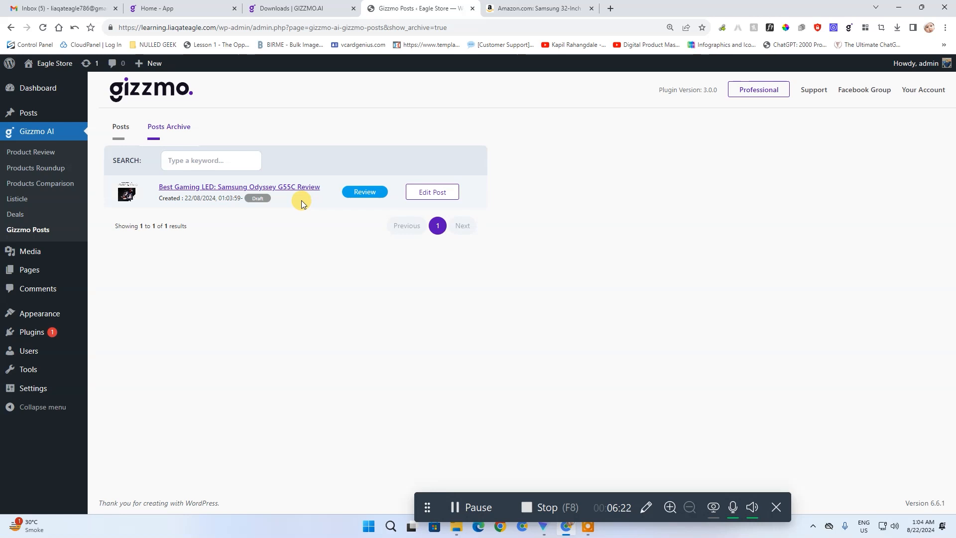
pyautogui.click(417, 193)
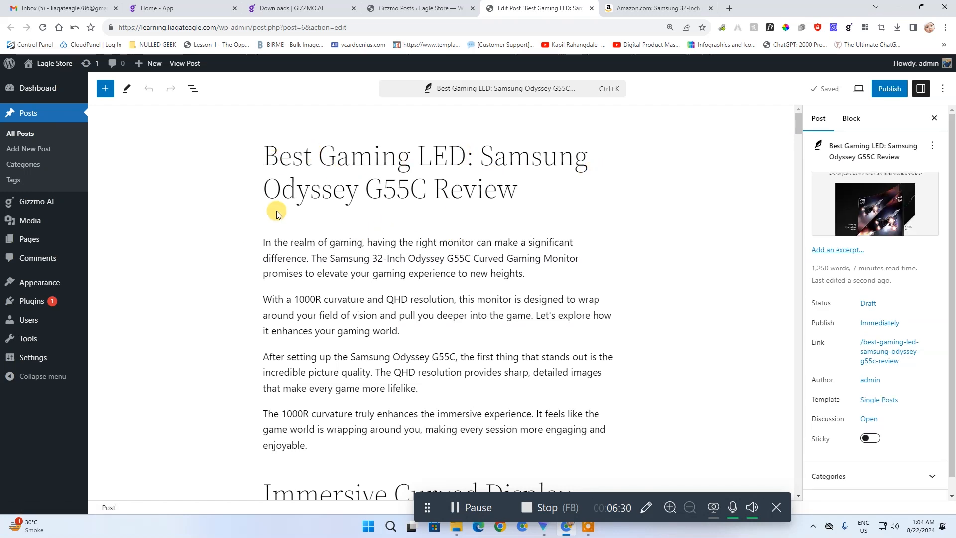
# Step: Examine the opening sections of the review draft and check where its first Buy On Amazon link leads
pyautogui.scroll(-4, 398, 219)
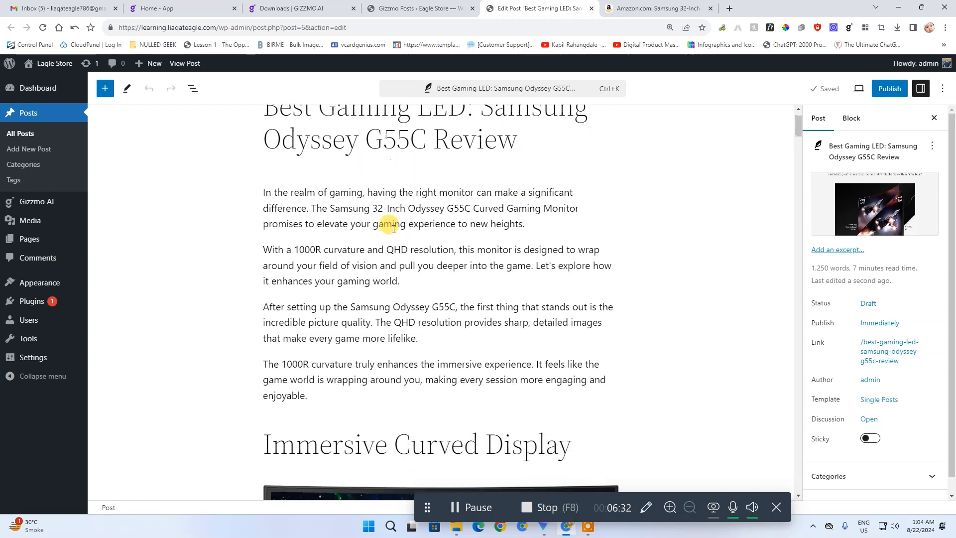
pyautogui.scroll(-2, 395, 224)
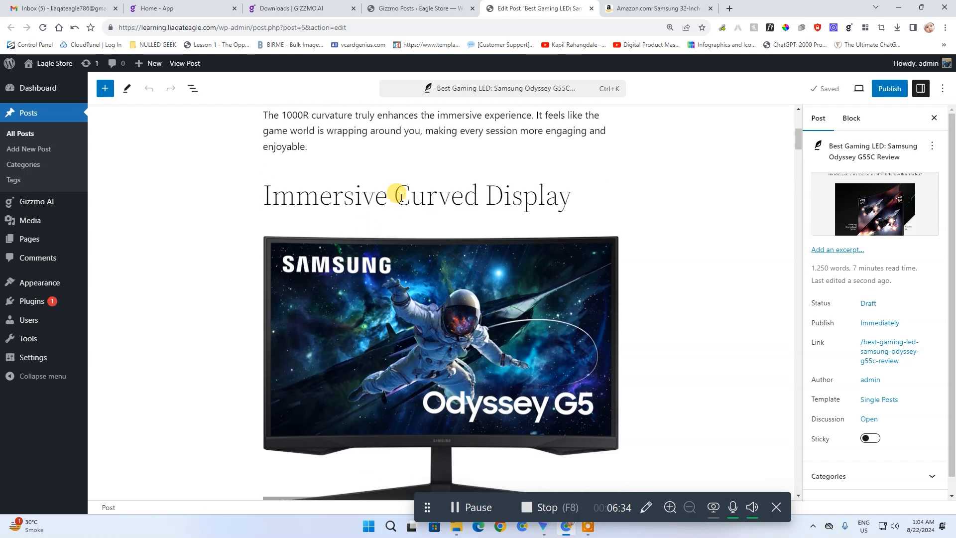
pyautogui.scroll(5, 418, 174)
pyautogui.scroll(-3, 441, 274)
pyautogui.scroll(-7, 448, 260)
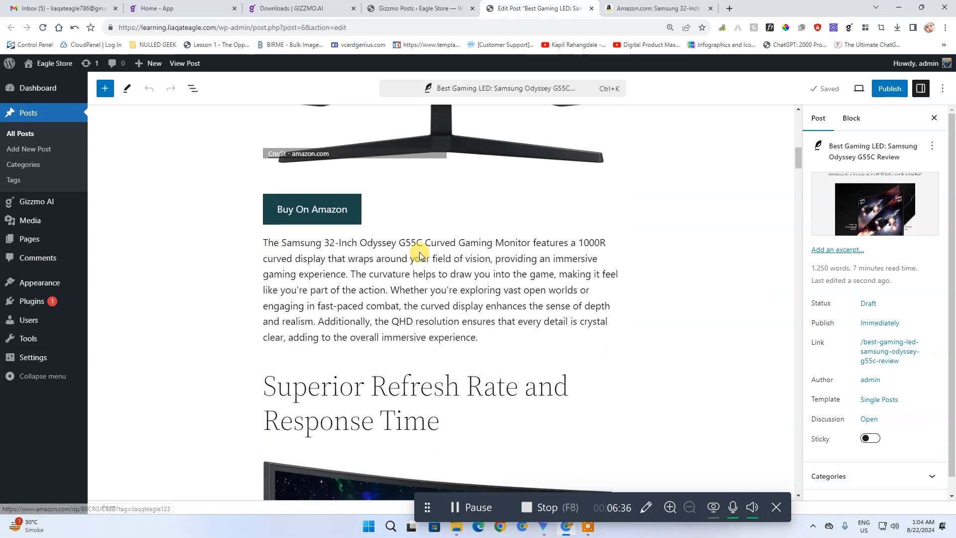
pyautogui.click(352, 221)
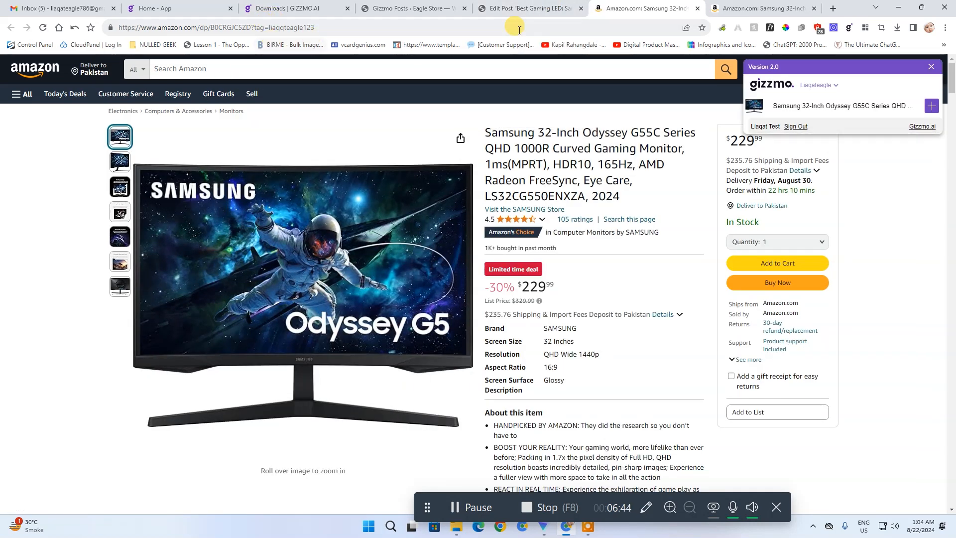
pyautogui.click(520, 9)
# Step: Examine the rest of the review draft, including the images, related products carousel, pros and cons, conclusion, and questions and answers
pyautogui.scroll(-15, 367, 231)
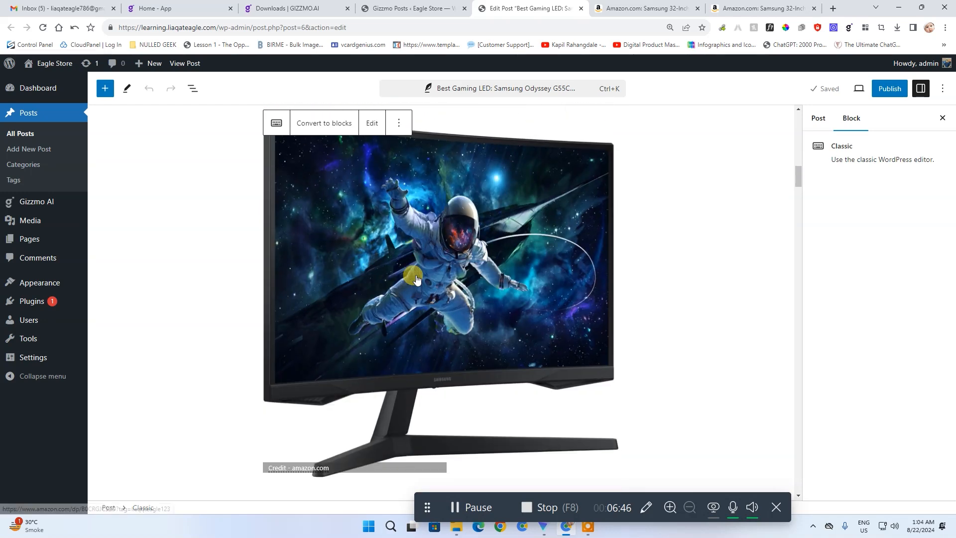
pyautogui.scroll(-15, 447, 317)
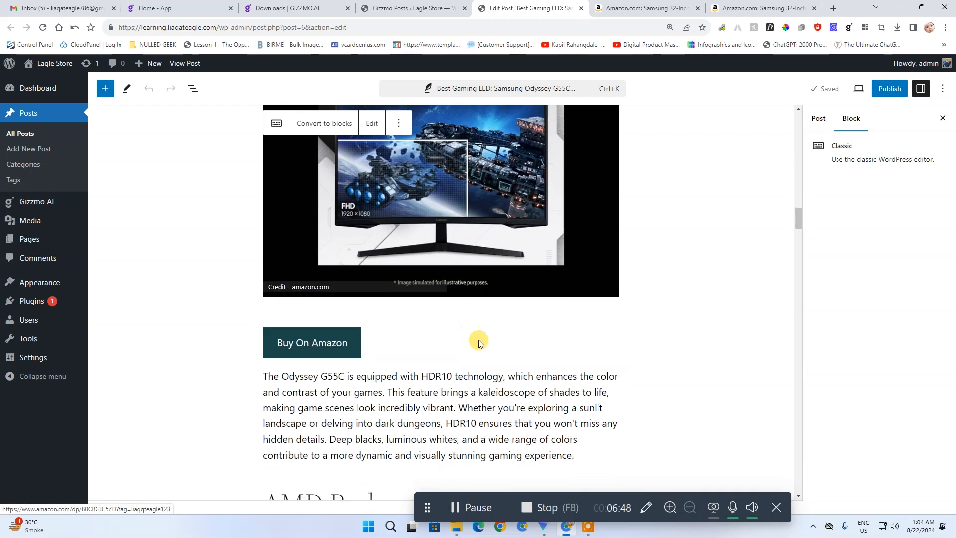
pyautogui.scroll(-15, 483, 345)
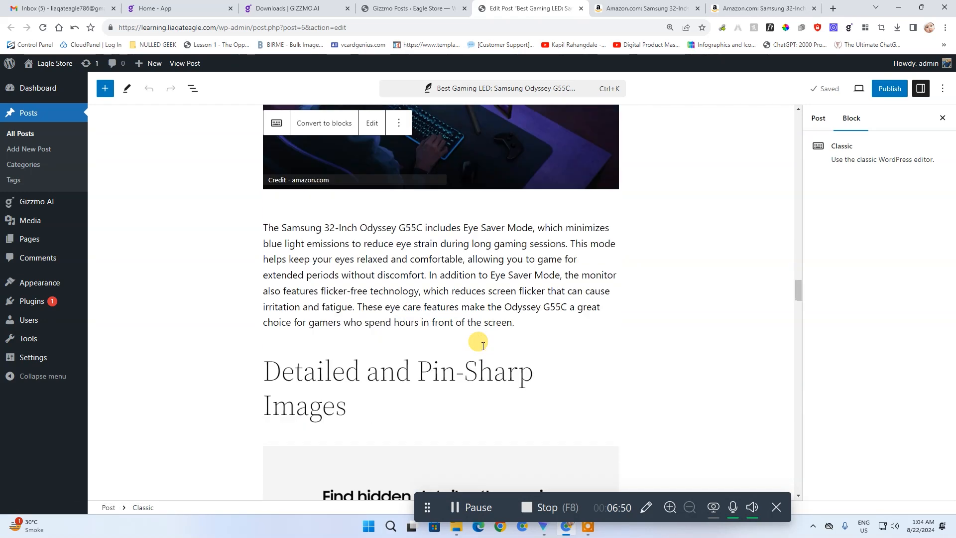
pyautogui.scroll(-15, 483, 348)
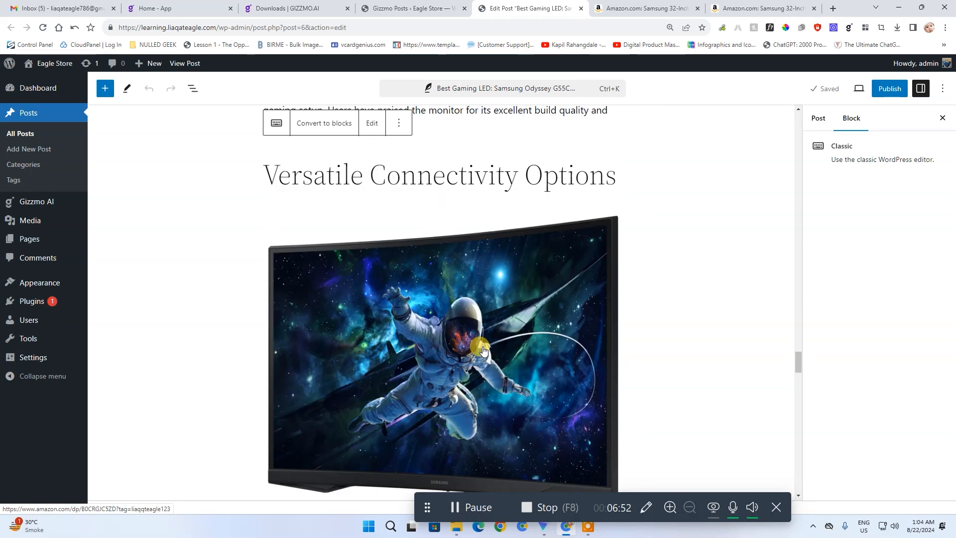
pyautogui.scroll(-5, 482, 349)
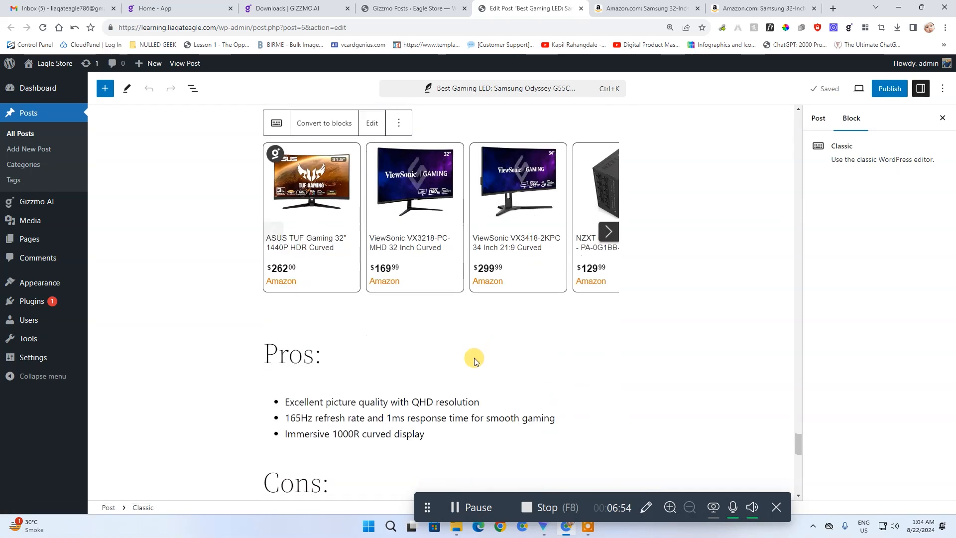
pyautogui.scroll(2, 457, 342)
pyautogui.scroll(-3, 348, 209)
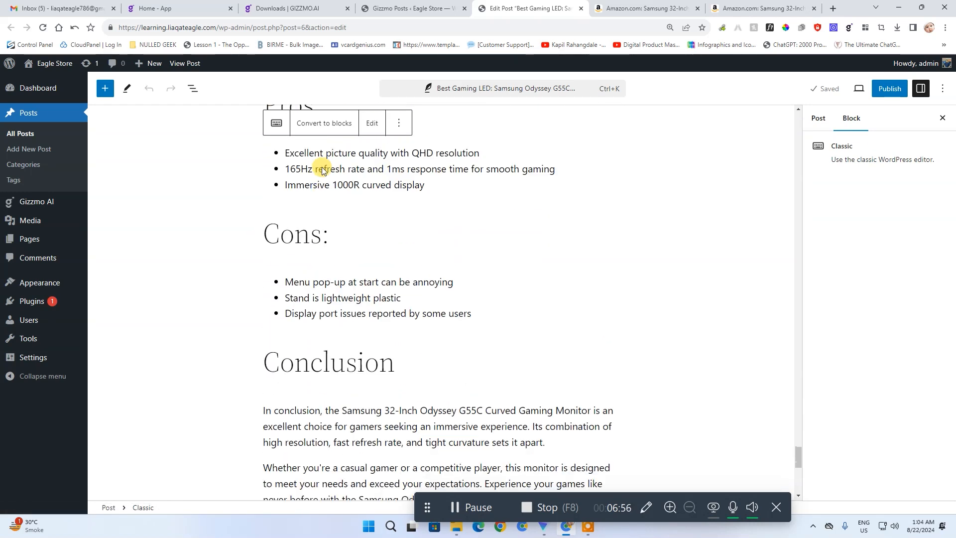
pyautogui.scroll(-4, 359, 214)
pyautogui.scroll(-4, 377, 275)
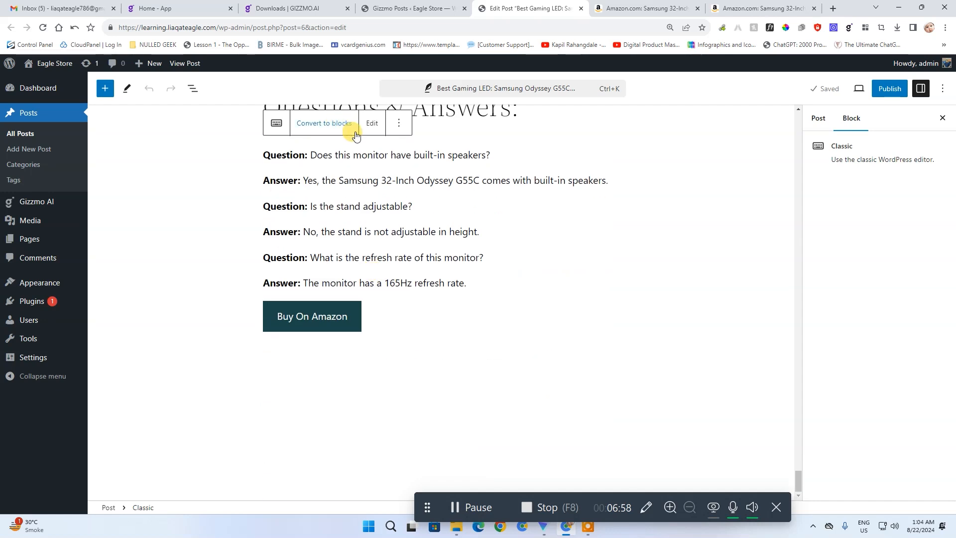
pyautogui.scroll(12, 449, 322)
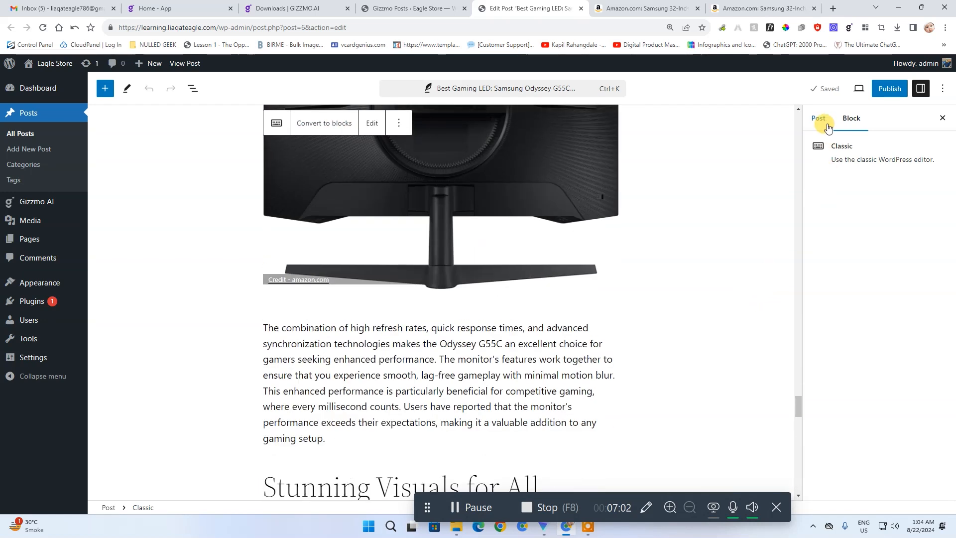
# Step: Publish the "Best Gaming LED: Samsung Odyssey G55C Review" post
pyautogui.click(890, 88)
pyautogui.click(845, 88)
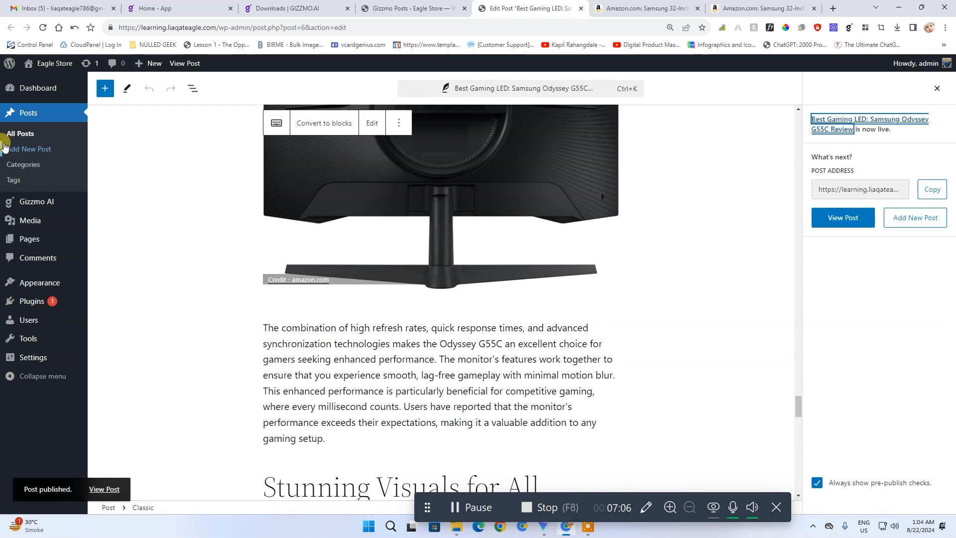
# Step: Browse Gizzmo's latest public products on the Product Review page and search them for "pc"
pyautogui.click(329, 5)
pyautogui.hotkey('ctrl', 'Tab')
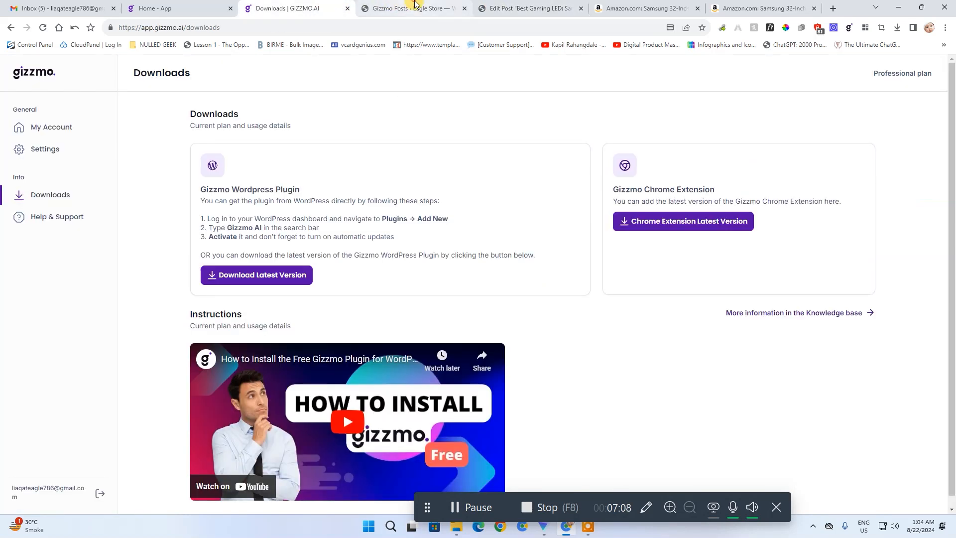
pyautogui.click(46, 159)
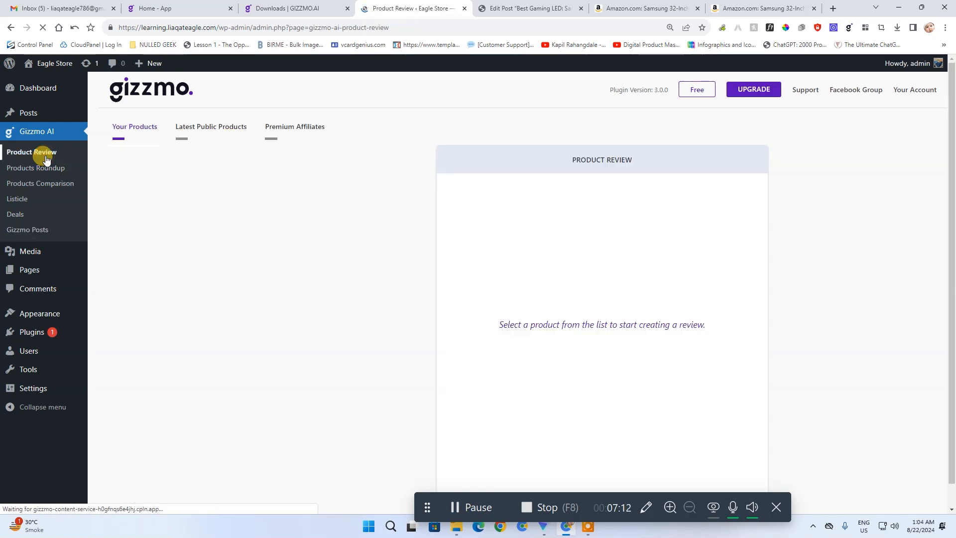
pyautogui.click(212, 131)
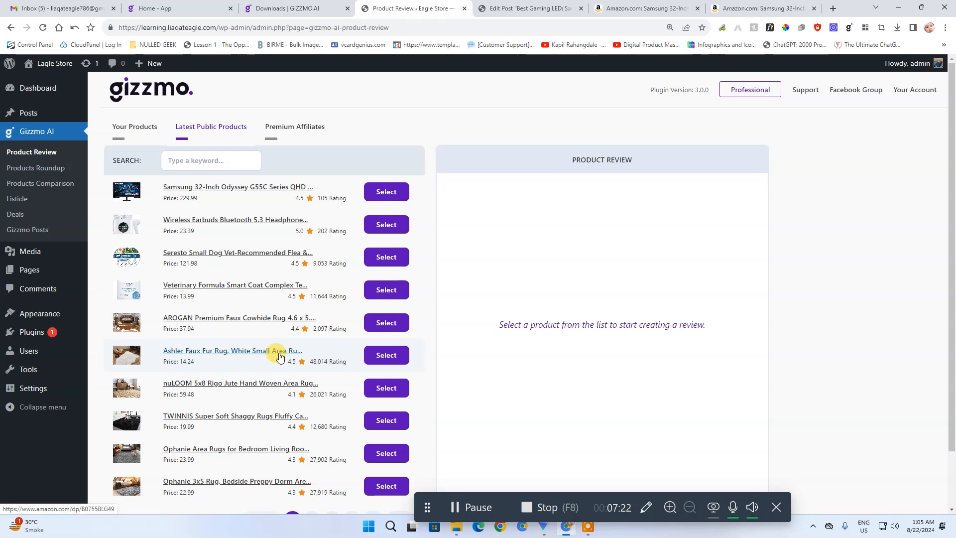
pyautogui.scroll(-1, 254, 302)
pyautogui.scroll(1, 259, 304)
pyautogui.click(189, 158)
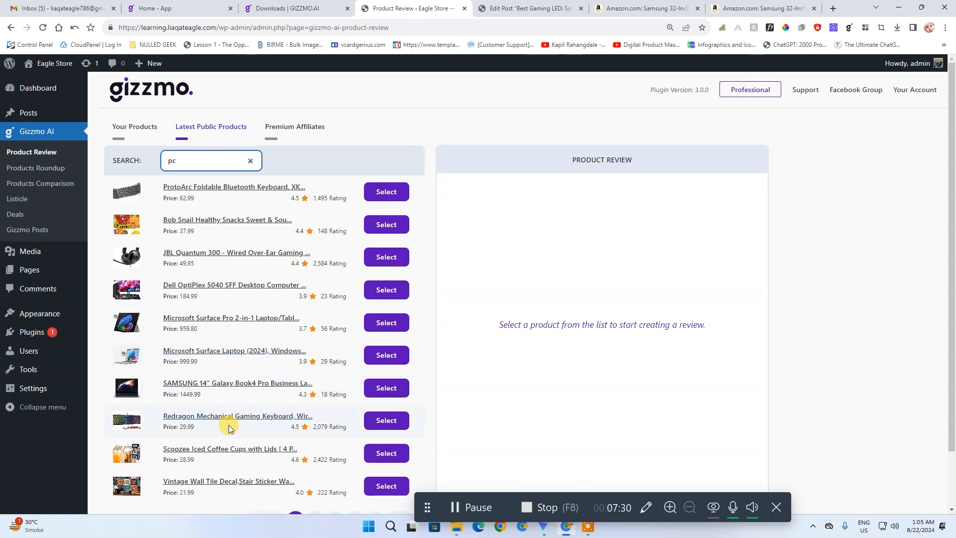
# Step: Open the Samsung 27" Odyssey G32A and 32" Odyssey G50D monitors in separate tabs from the Samsung product page's also-bought items on Amazon
pyautogui.click(517, 9)
pyautogui.click(418, 9)
pyautogui.click(662, 9)
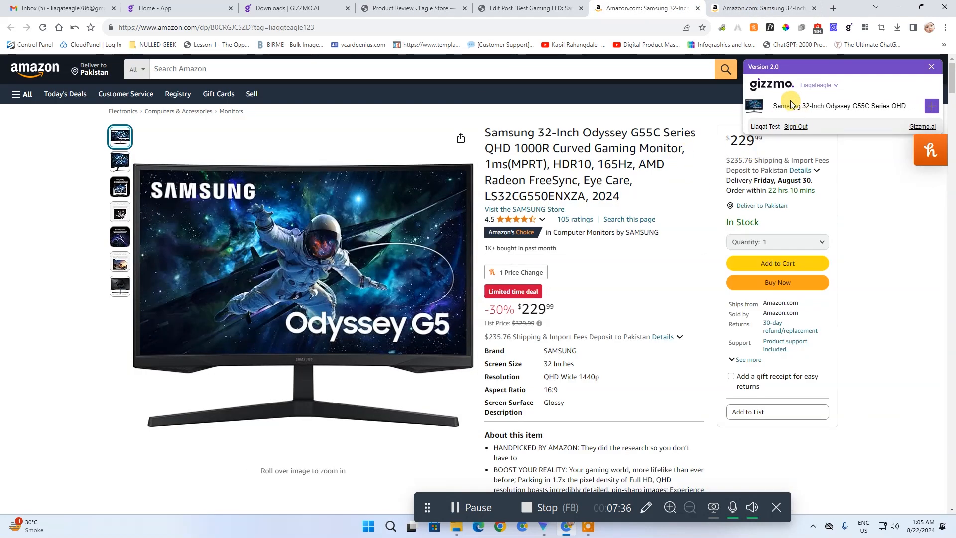
pyautogui.scroll(-15, 612, 241)
pyautogui.scroll(-3, 571, 328)
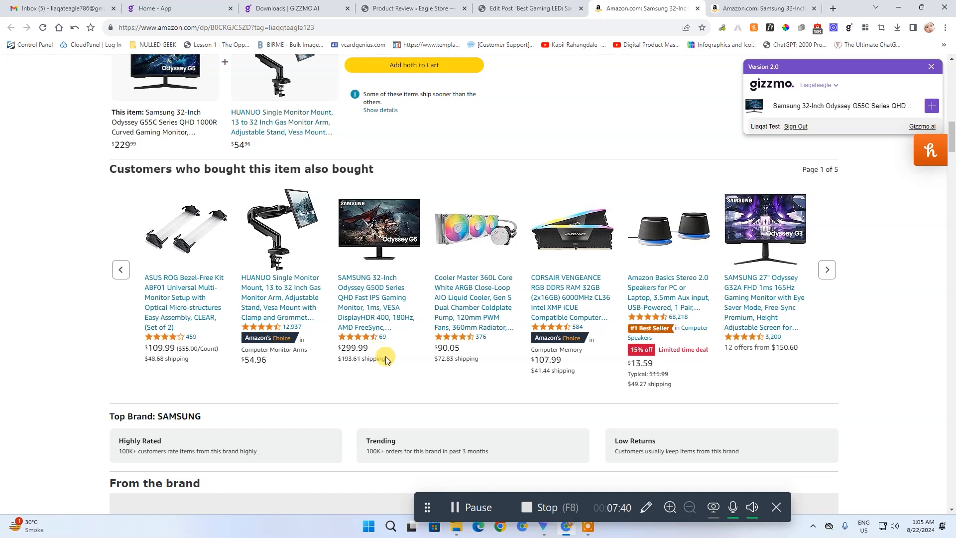
pyautogui.keyDown('ctrl'); pyautogui.click(775, 306); pyautogui.keyUp('ctrl')
pyautogui.keyDown('ctrl'); pyautogui.click(352, 309); pyautogui.keyUp('ctrl')
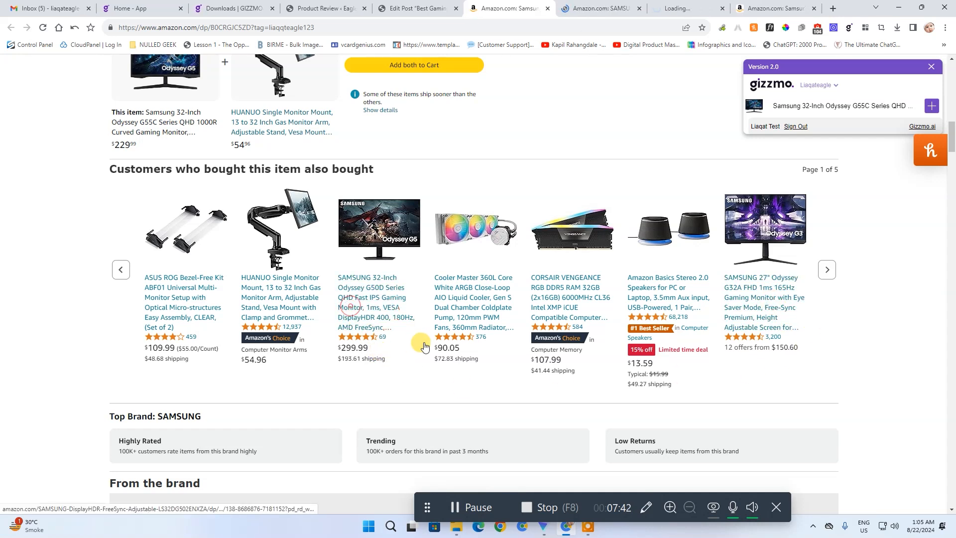
pyautogui.click(827, 270)
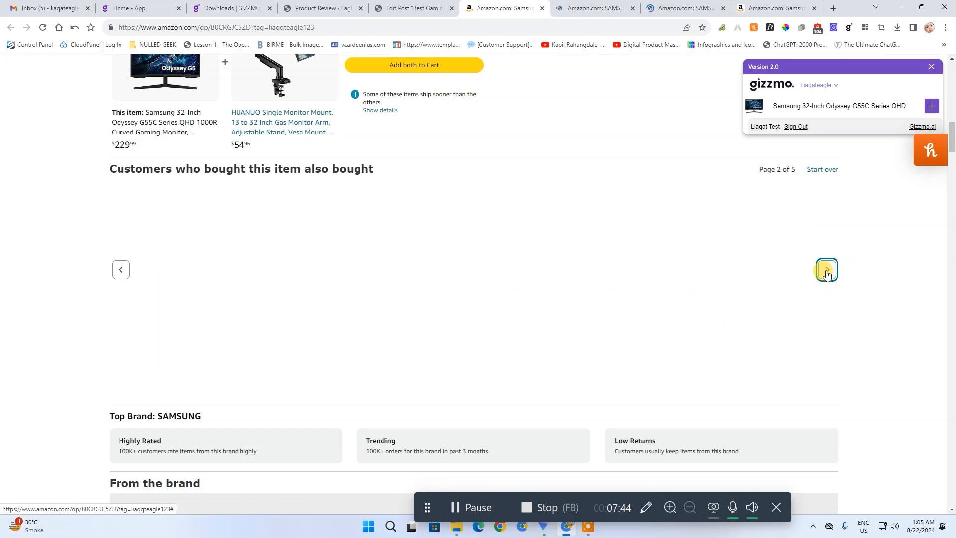
pyautogui.scroll(6, 397, 234)
pyautogui.scroll(6, 398, 234)
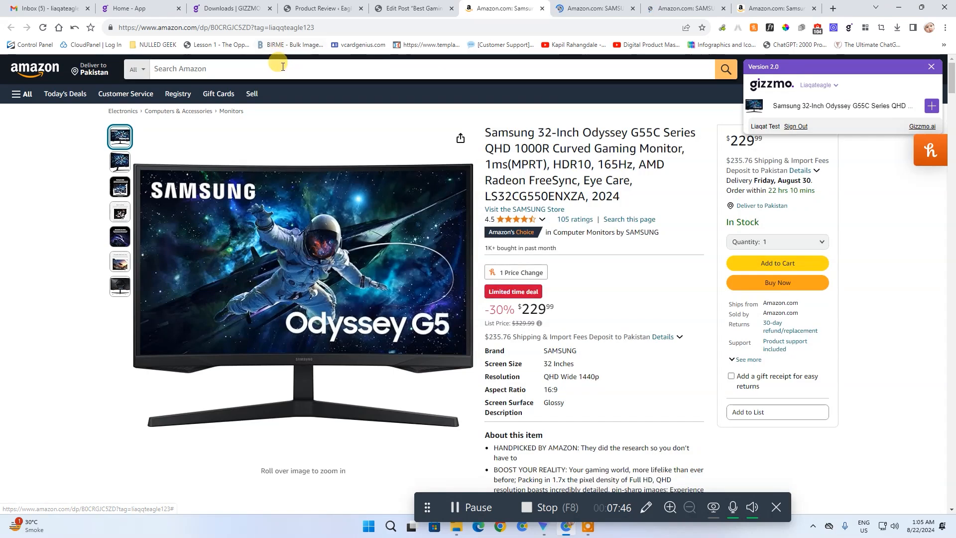
# Step: Search Amazon for "gamming led" and browse the results
pyautogui.click(282, 68)
pyautogui.write('gamming led')
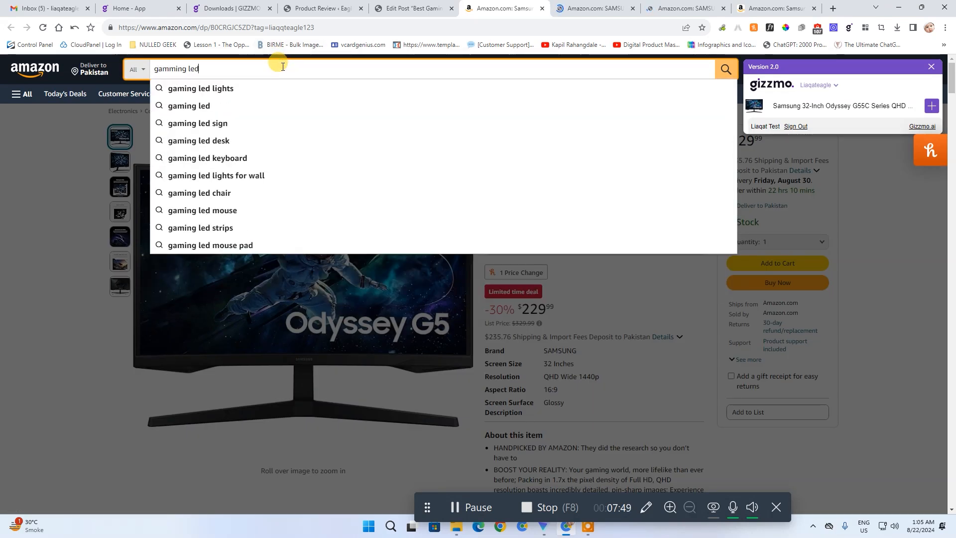
pyautogui.press('Return')
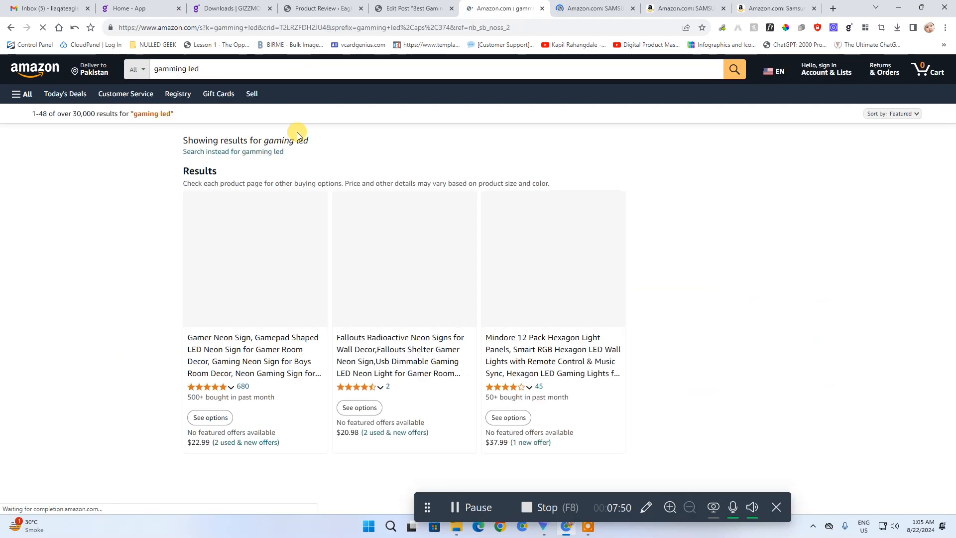
pyautogui.scroll(-10, 382, 157)
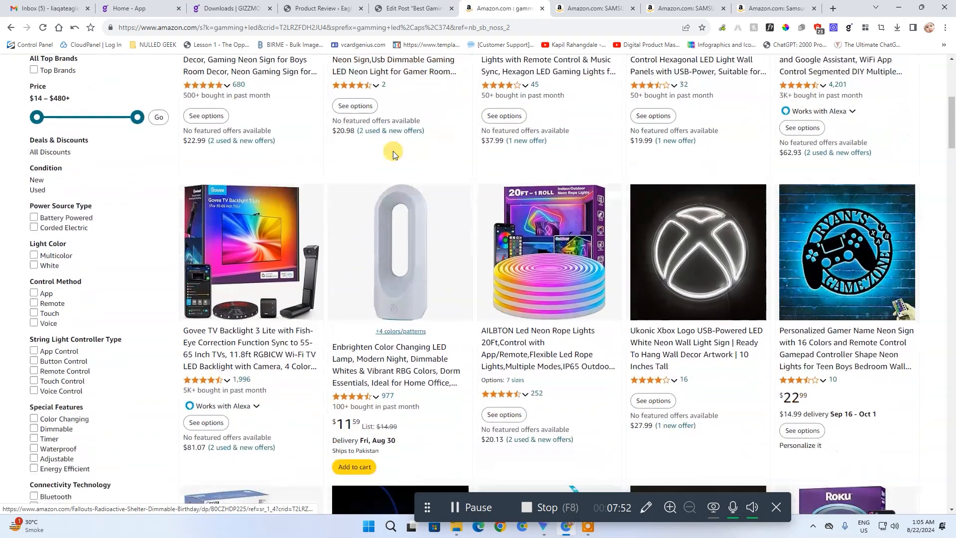
pyautogui.scroll(10, 389, 154)
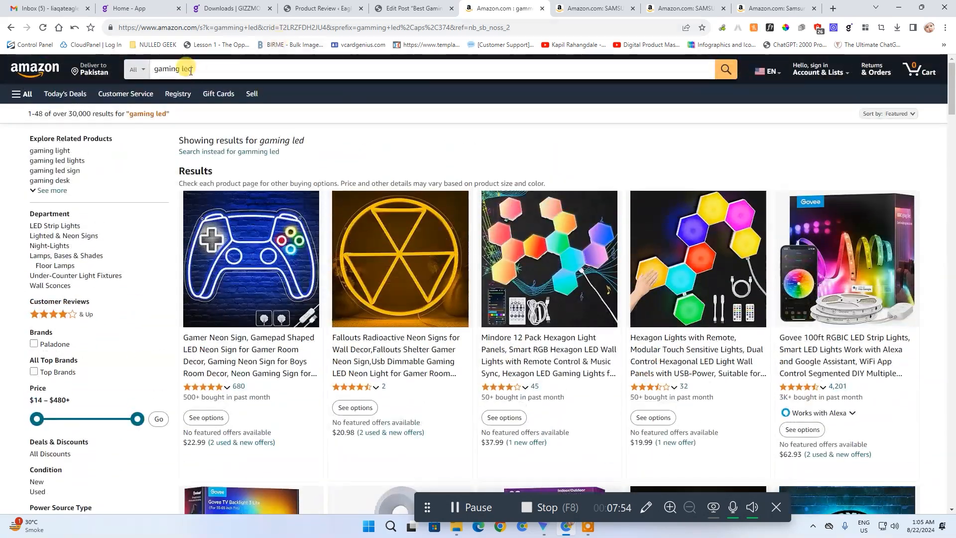
# Step: Search Amazon for "gaming displays" and close the other Samsung product tabs
pyautogui.doubleClick(185, 69)
pyautogui.write('displays')
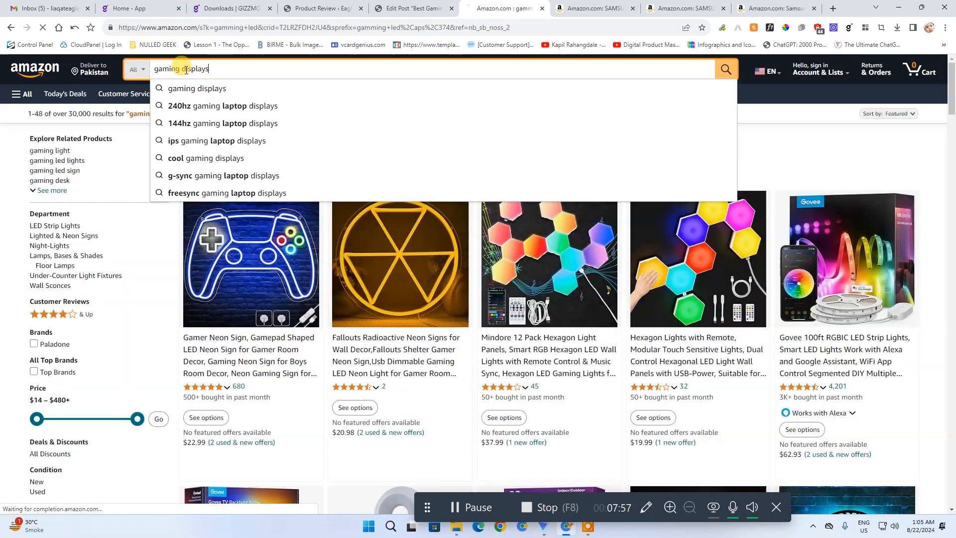
pyautogui.press('Return')
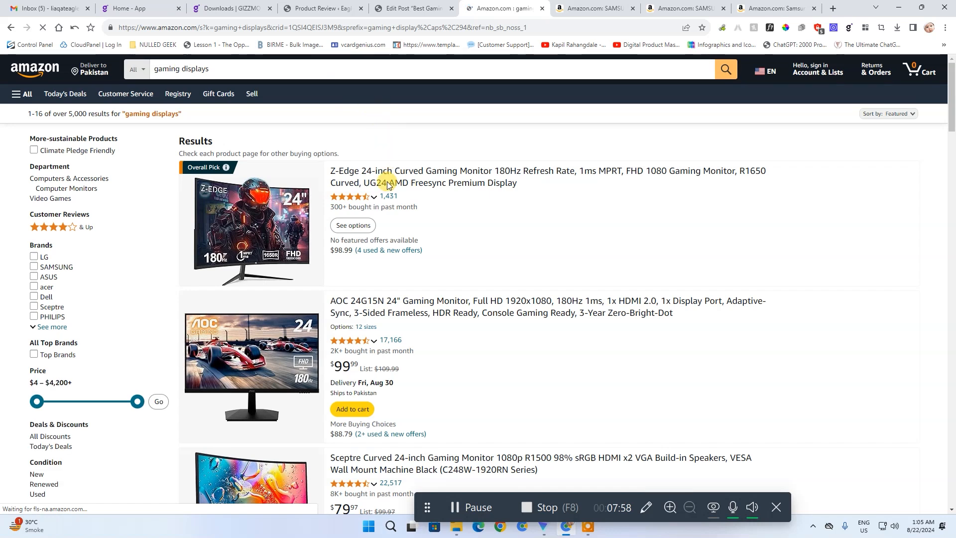
pyautogui.click(633, 8)
pyautogui.click(632, 8)
pyautogui.click(632, 8)
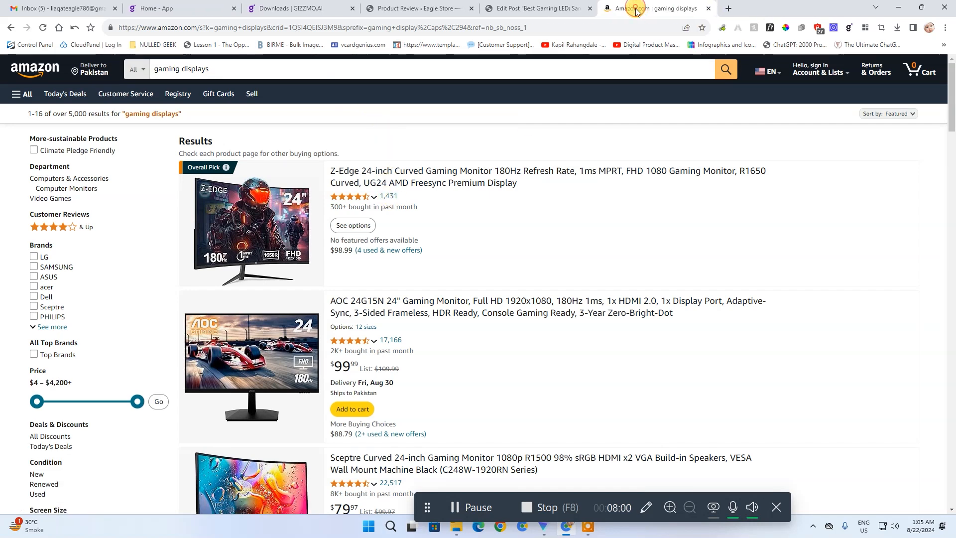
# Step: Open the Z-Edge, AOC, Sceptre, Samsung 32", Samsung 49", LG UltraGear and Acer Nitro monitors from the search results in separate tabs
pyautogui.keyDown('ctrl'); pyautogui.click(471, 175); pyautogui.keyUp('ctrl')
pyautogui.keyDown('ctrl'); pyautogui.click(491, 304); pyautogui.keyUp('ctrl')
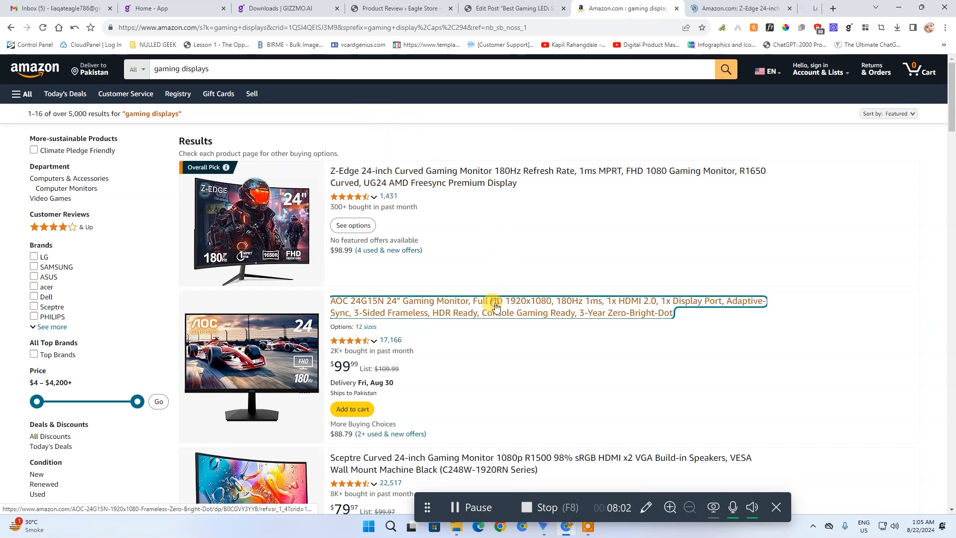
pyautogui.scroll(-3, 447, 343)
pyautogui.keyDown('ctrl'); pyautogui.click(441, 312); pyautogui.keyUp('ctrl')
pyautogui.scroll(-3, 455, 347)
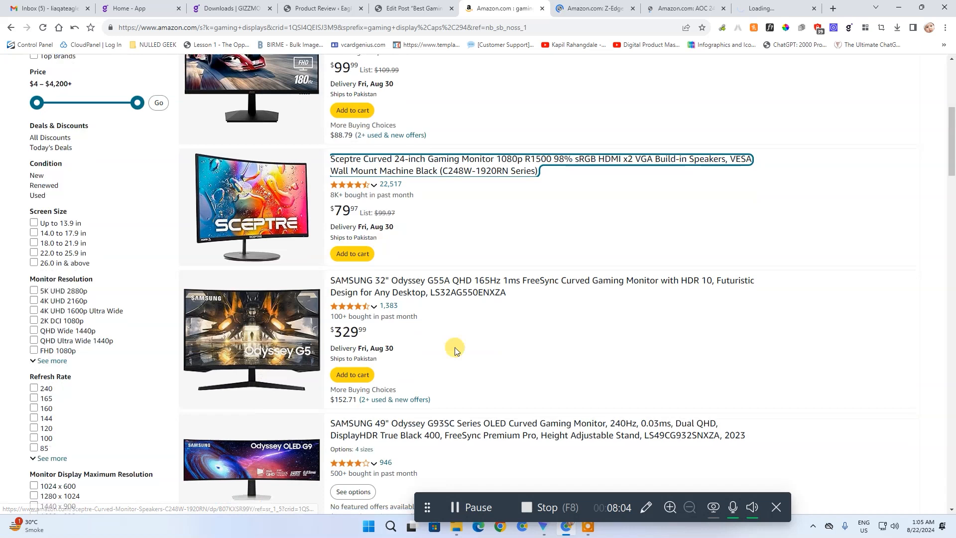
pyautogui.keyDown('ctrl'); pyautogui.click(431, 293); pyautogui.keyUp('ctrl')
pyautogui.scroll(-3, 482, 351)
pyautogui.keyDown('ctrl'); pyautogui.click(438, 275); pyautogui.keyUp('ctrl')
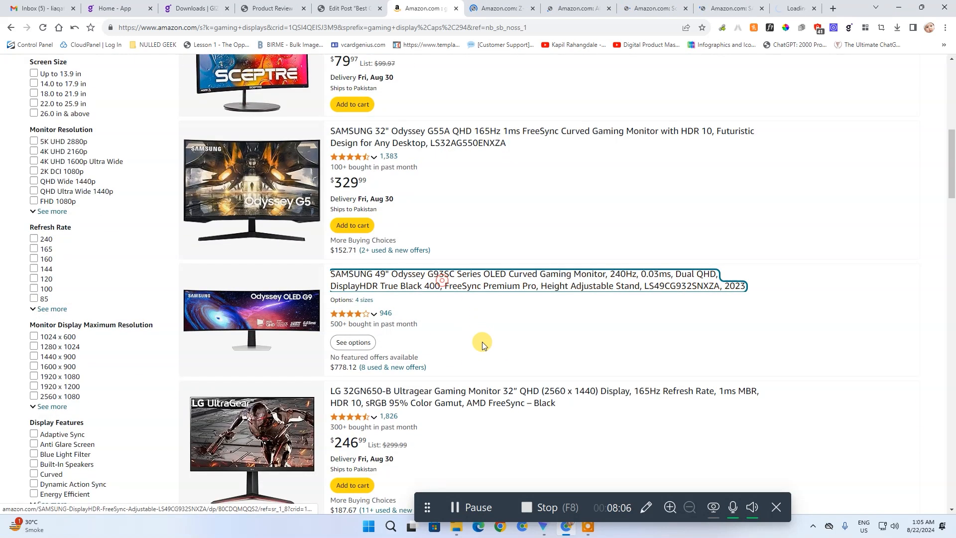
pyautogui.scroll(-2, 471, 284)
pyautogui.keyDown('ctrl'); pyautogui.click(476, 299); pyautogui.keyUp('ctrl')
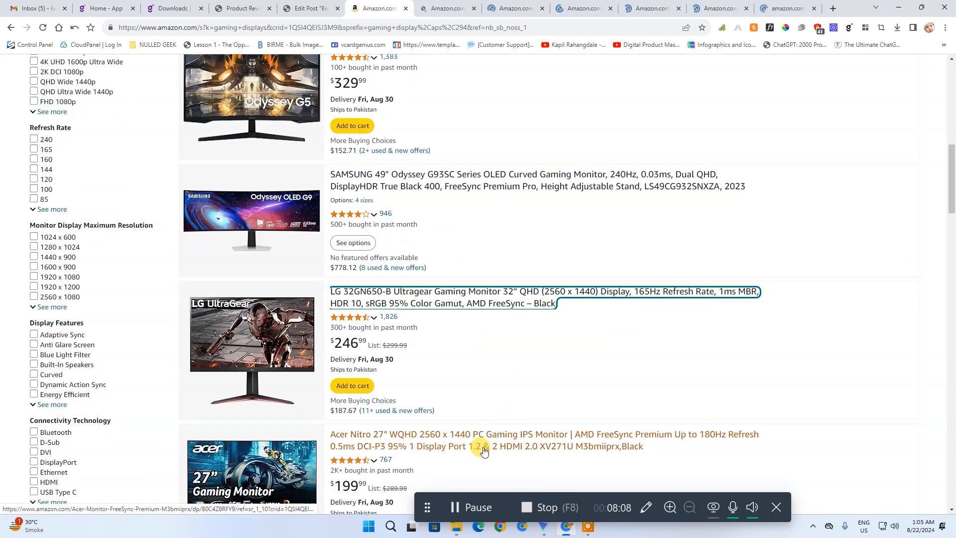
pyautogui.keyDown('ctrl'); pyautogui.click(482, 447); pyautogui.keyUp('ctrl')
# Step: Save the Z-Edge monitor and the other opened monitors, through the LG 32GN650-B, to Gizzmo with its browser extension
pyautogui.hotkey('ctrl', 'Tab')
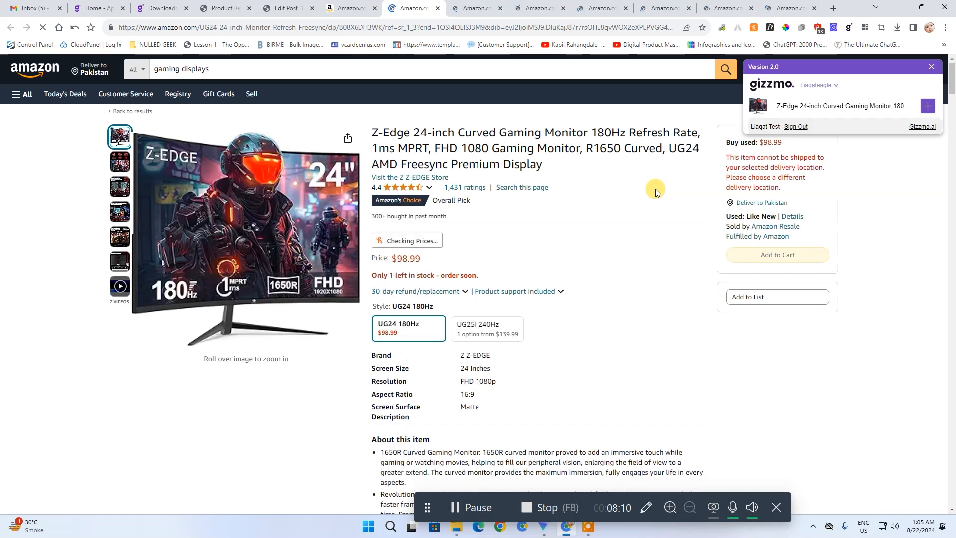
pyautogui.click(928, 104)
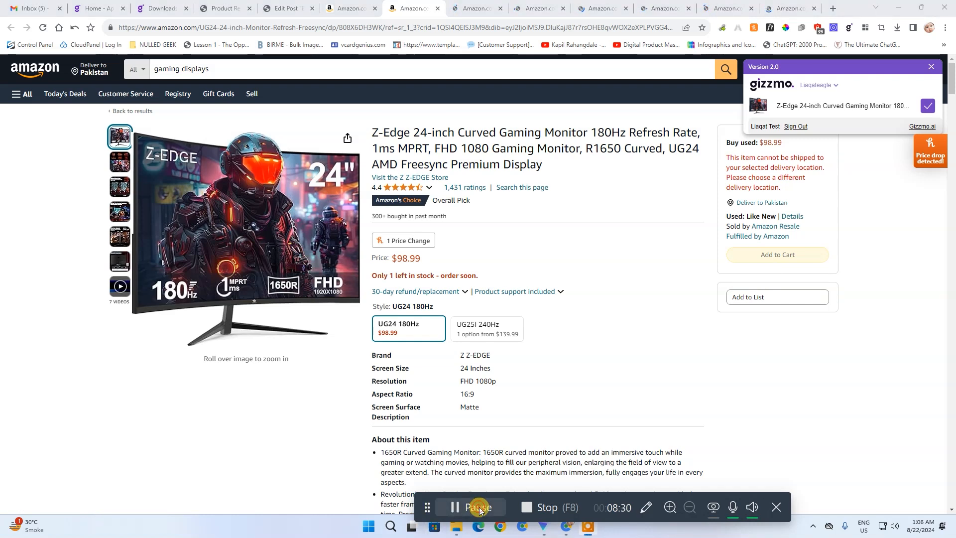
pyautogui.click(437, 9)
pyautogui.click(930, 106)
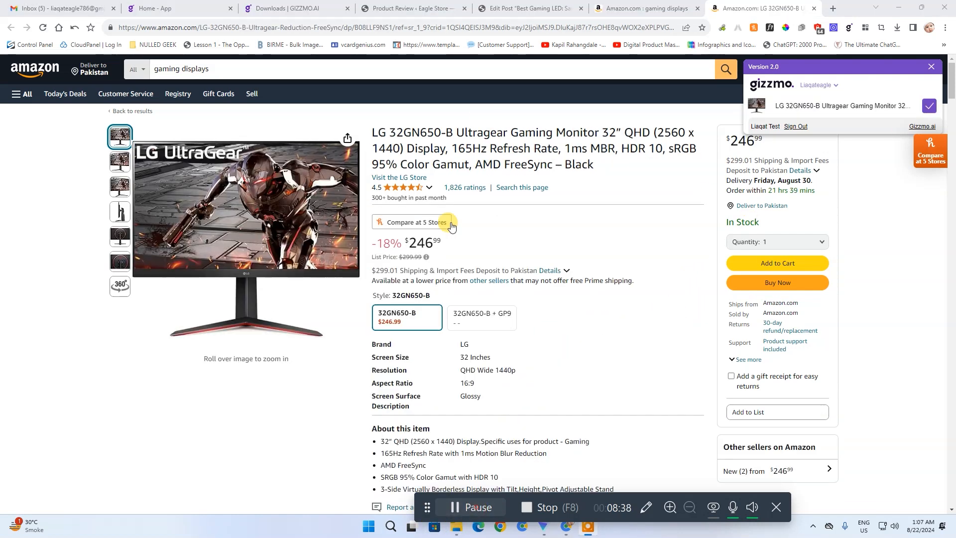
# Step: Check the saved monitors among your own products in the Gizzmo plugin and open the Products Roundup page
pyautogui.click(387, 7)
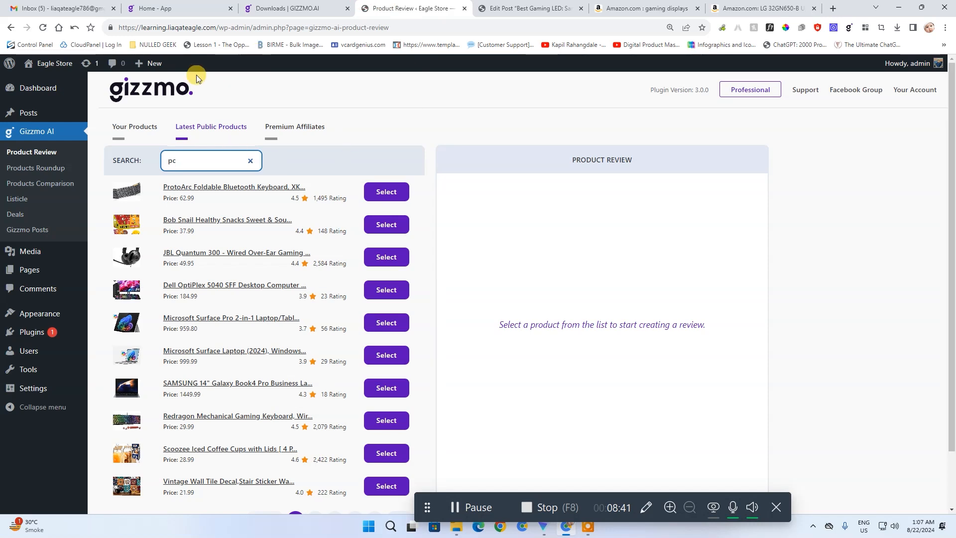
pyautogui.click(133, 127)
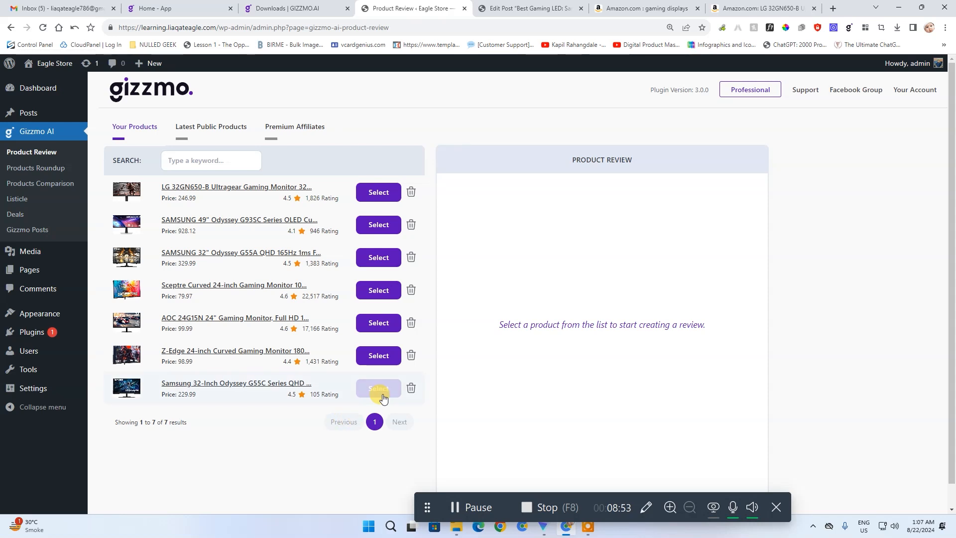
pyautogui.click(55, 170)
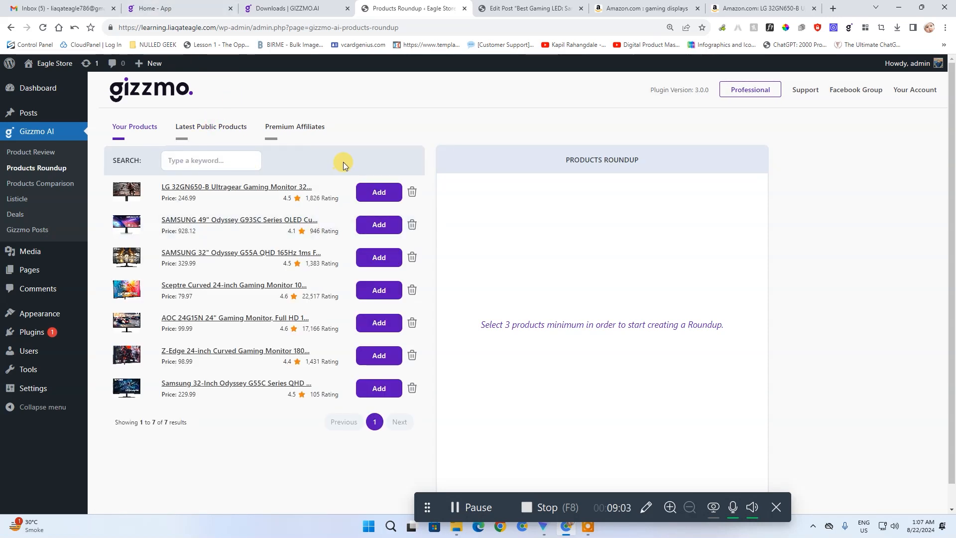
# Step: Add all seven saved monitors to the products roundup and proceed to the additional content settings
pyautogui.click(387, 193)
pyautogui.click(382, 225)
pyautogui.click(382, 257)
pyautogui.click(388, 290)
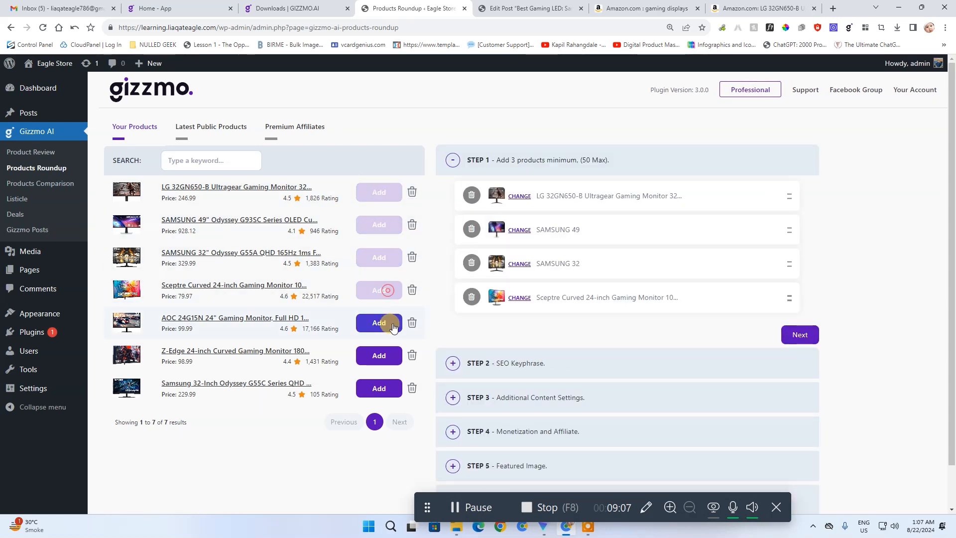
pyautogui.click(393, 325)
pyautogui.click(384, 357)
pyautogui.click(384, 388)
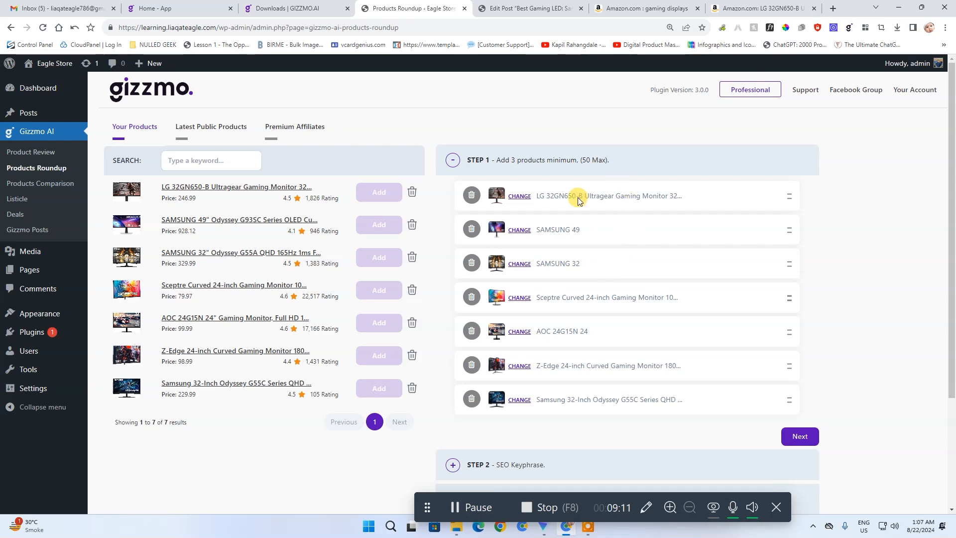
pyautogui.scroll(-2, 811, 399)
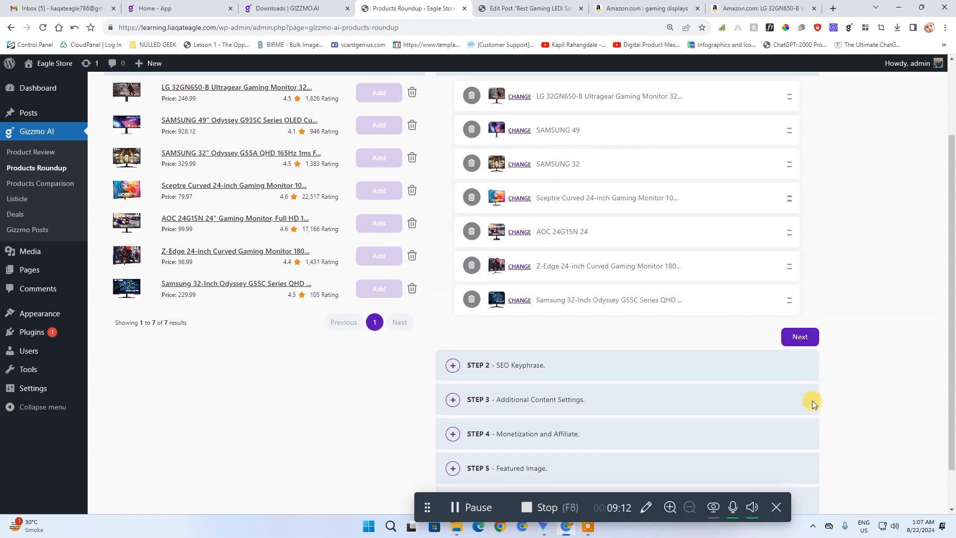
pyautogui.click(800, 343)
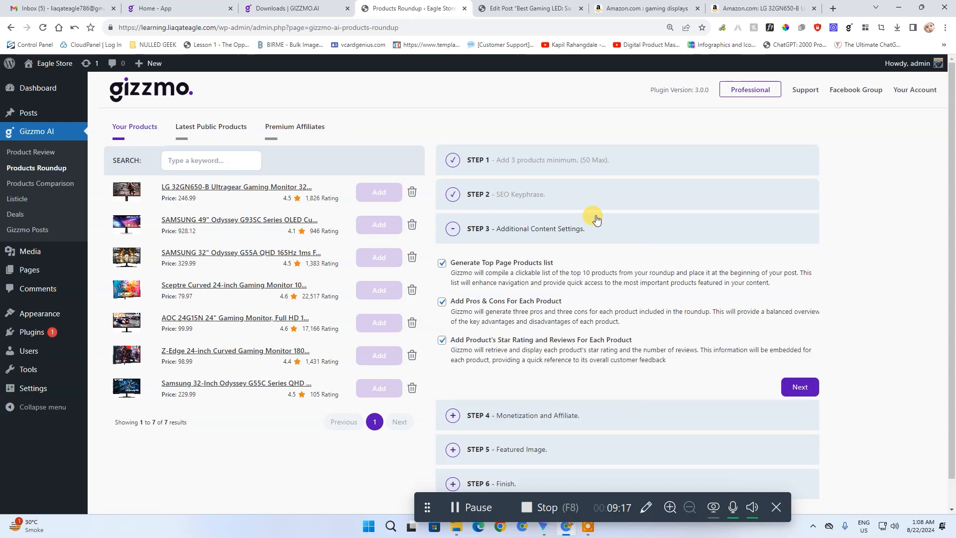
# Step: Keep the default additional content, affiliate and featured image settings, and submit the roundup for generation
pyautogui.scroll(-1, 619, 196)
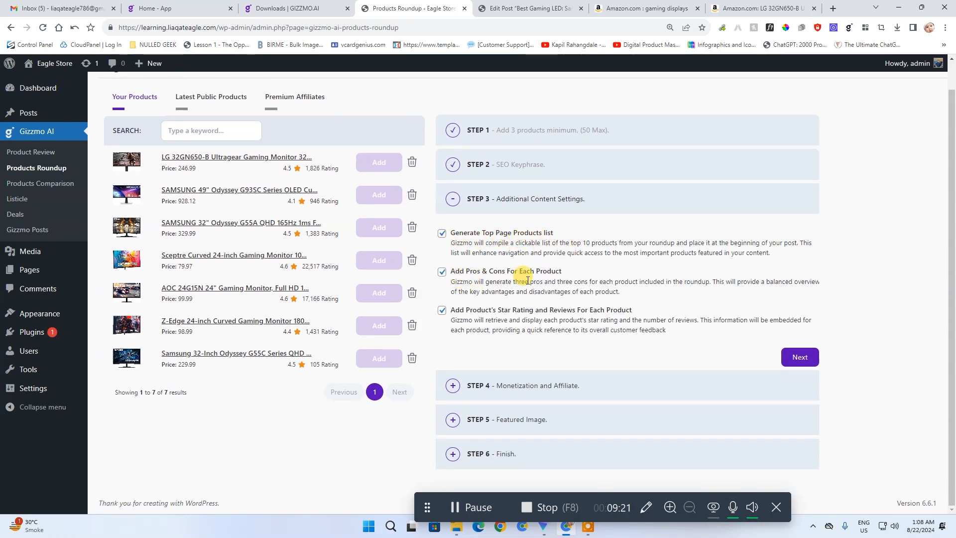
pyautogui.click(800, 357)
pyautogui.scroll(-2, 648, 249)
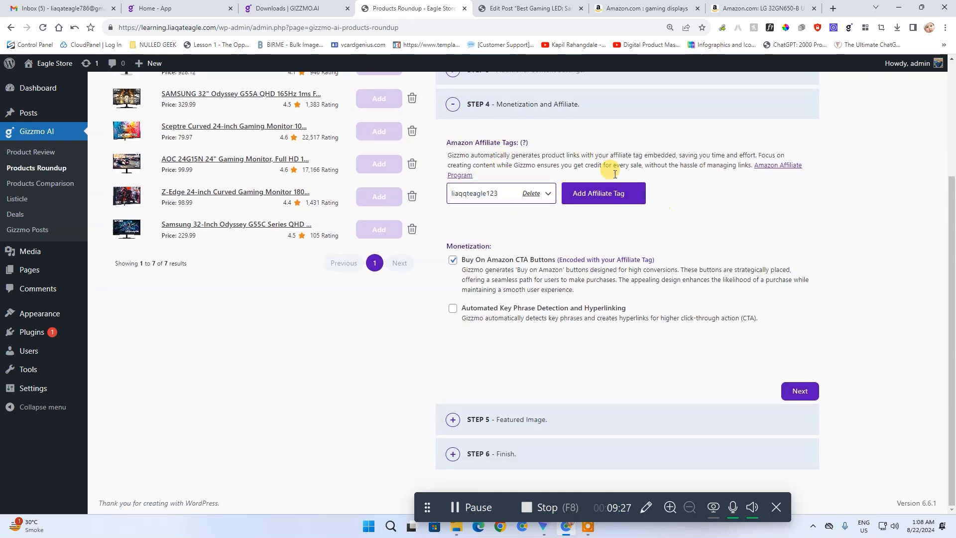
pyautogui.click(800, 392)
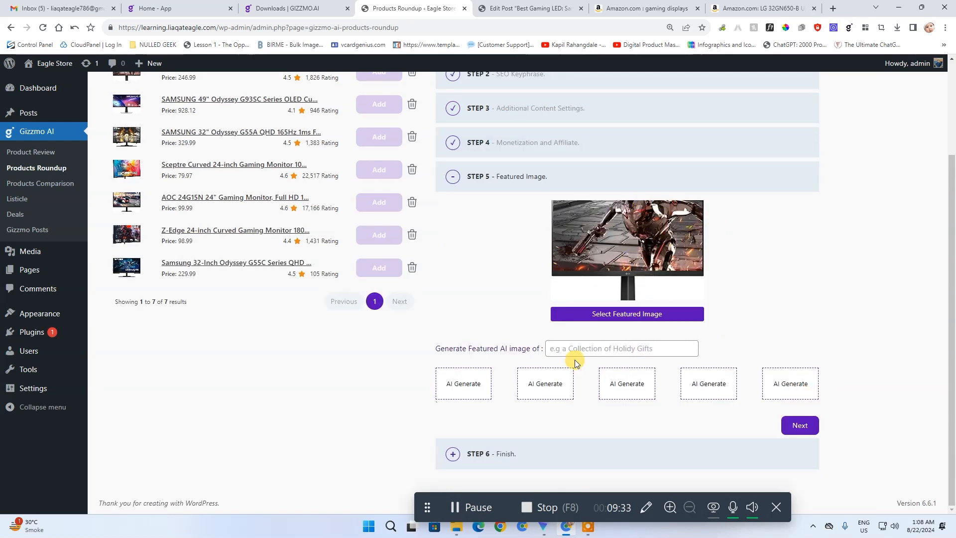
pyautogui.click(800, 425)
pyautogui.click(787, 395)
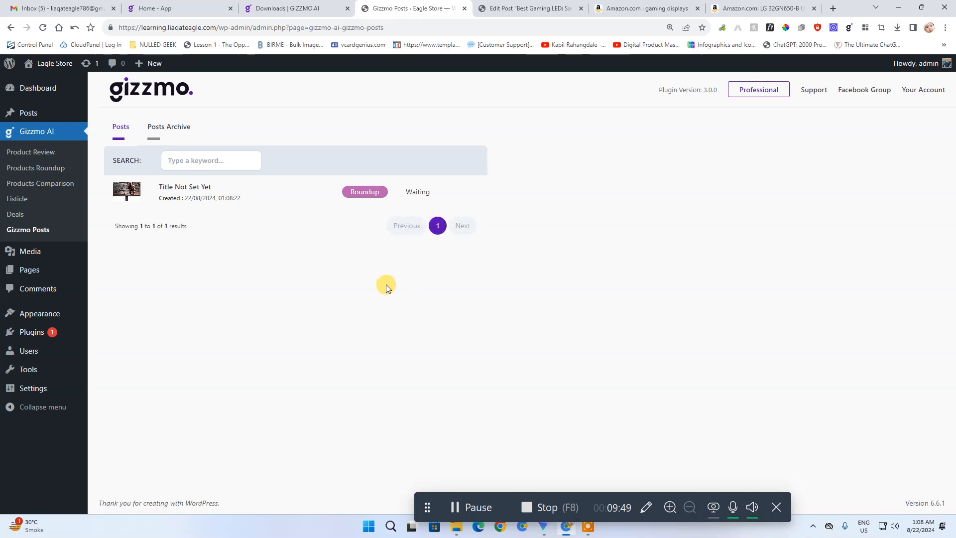
# Step: Check the Gizzmo posts archive and return to the posts list to view the roundup's generation progress
pyautogui.click(182, 131)
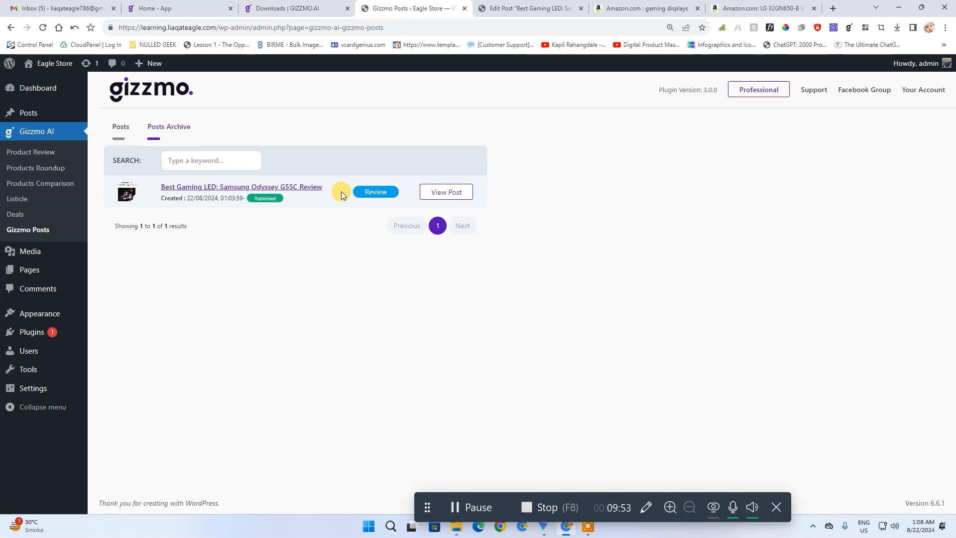
pyautogui.click(132, 134)
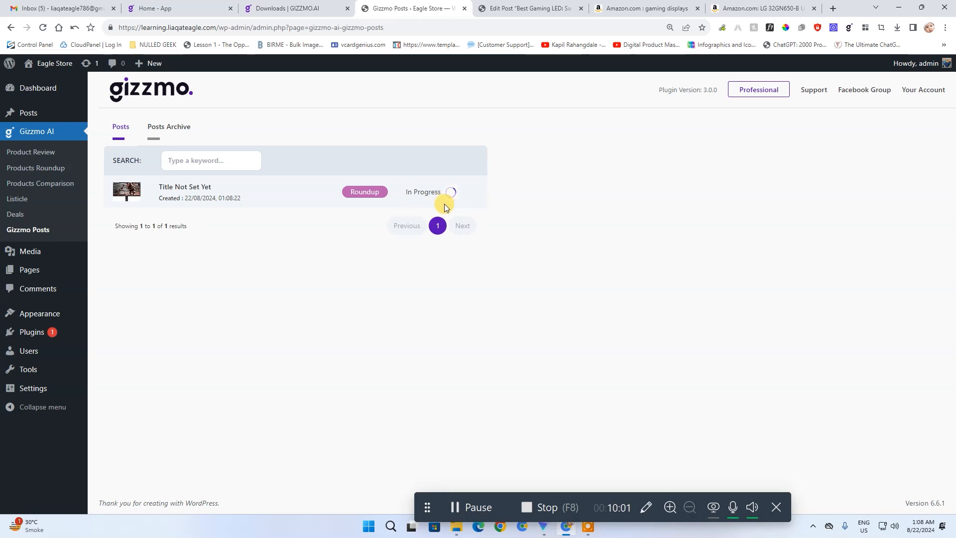
pyautogui.click(335, 284)
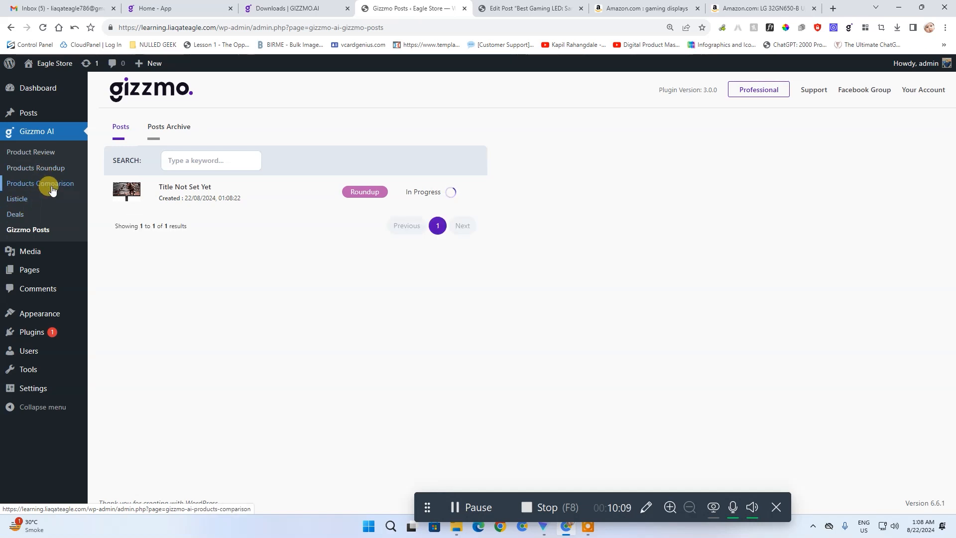
# Step: Start a new Gizzmo listicle and get topic suggestions for the subject "gamming laptop"
pyautogui.click(18, 199)
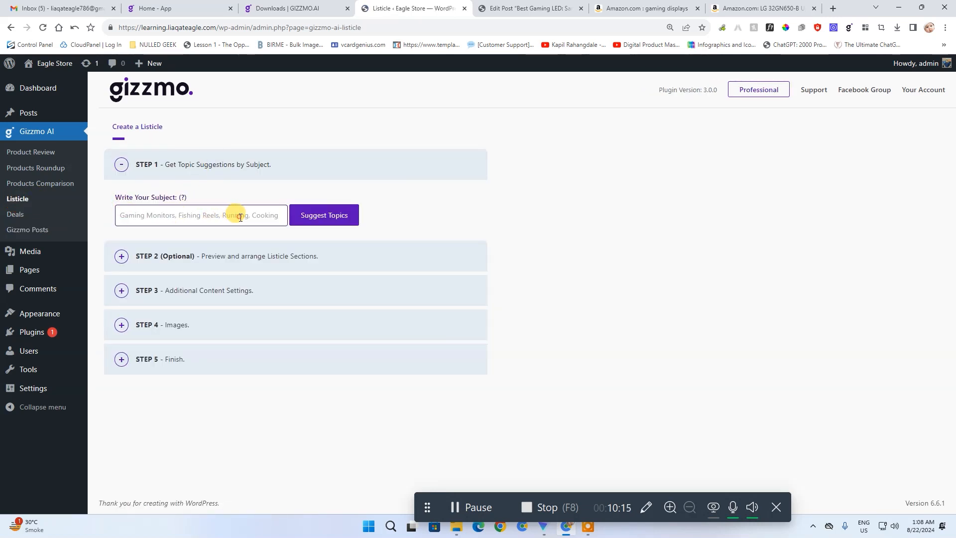
pyautogui.write('pc')
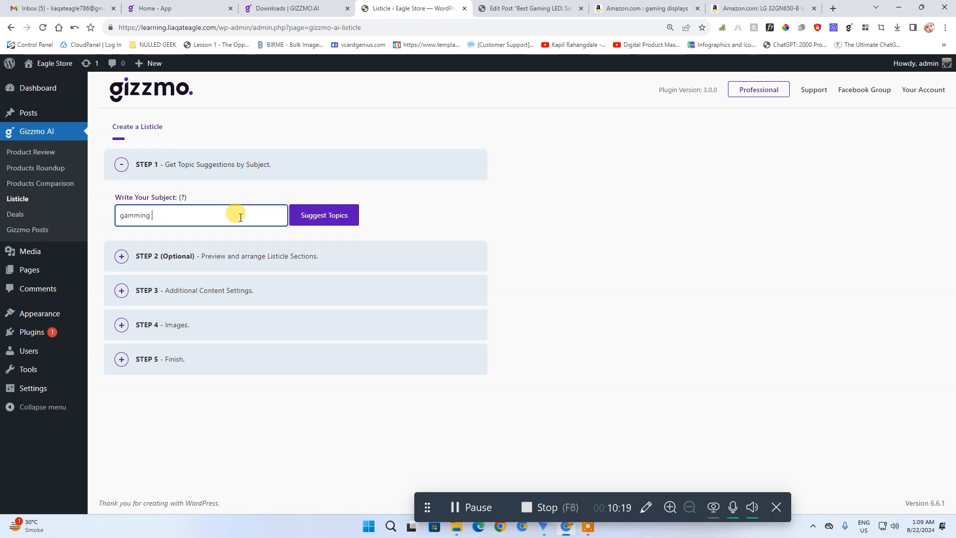
pyautogui.click(335, 214)
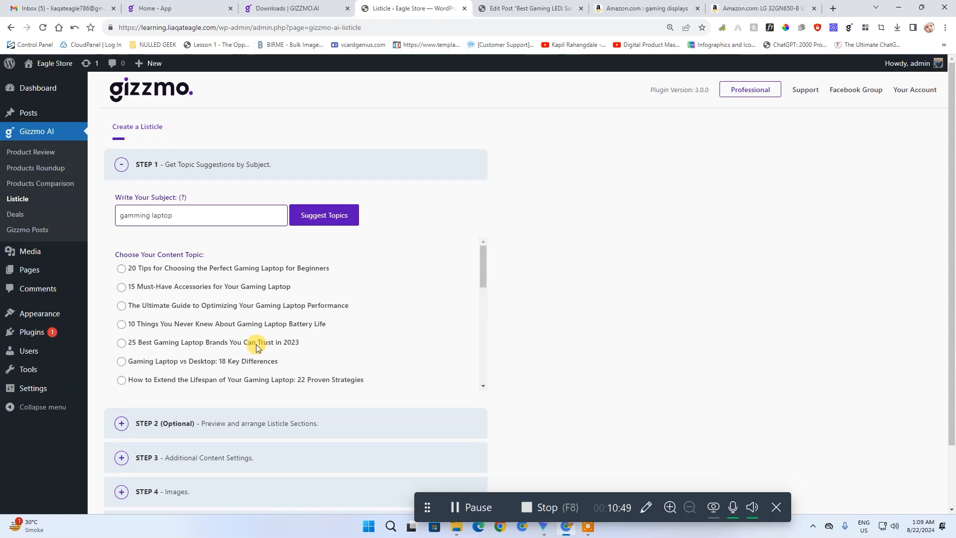
# Step: Choose the topic "20 Best Gaming Laptops for Streaming and Content Creation" and proceed with the SEO keyphrase left empty
pyautogui.scroll(-1, 239, 344)
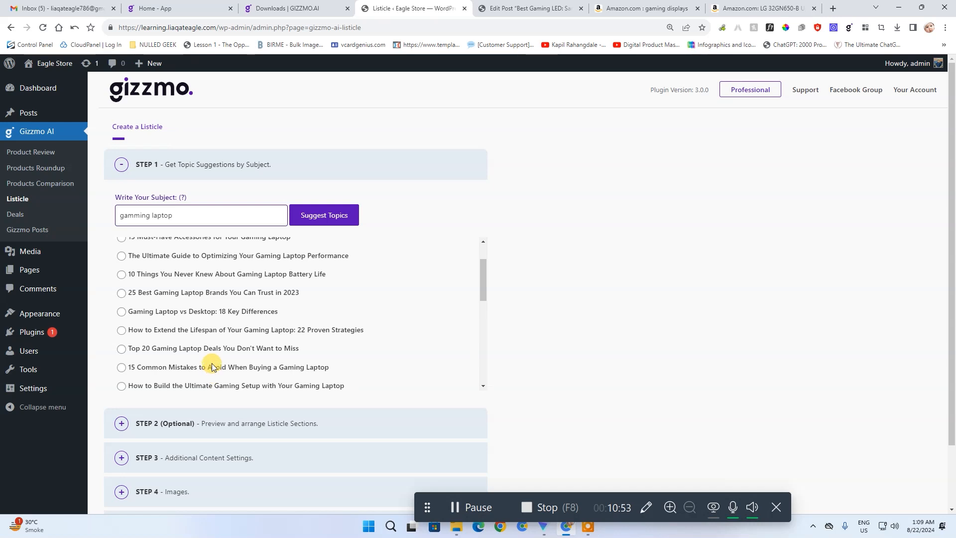
pyautogui.scroll(-1, 199, 369)
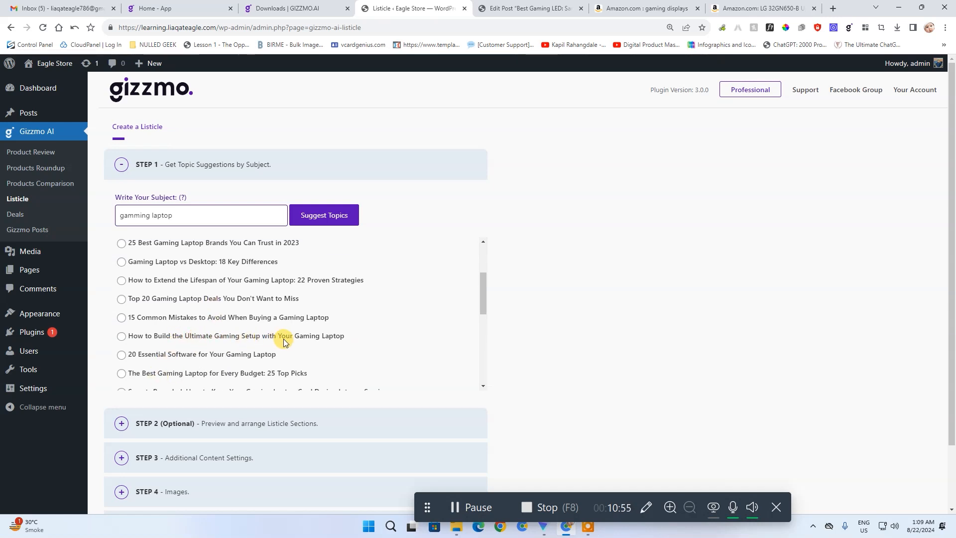
pyautogui.scroll(-1, 241, 357)
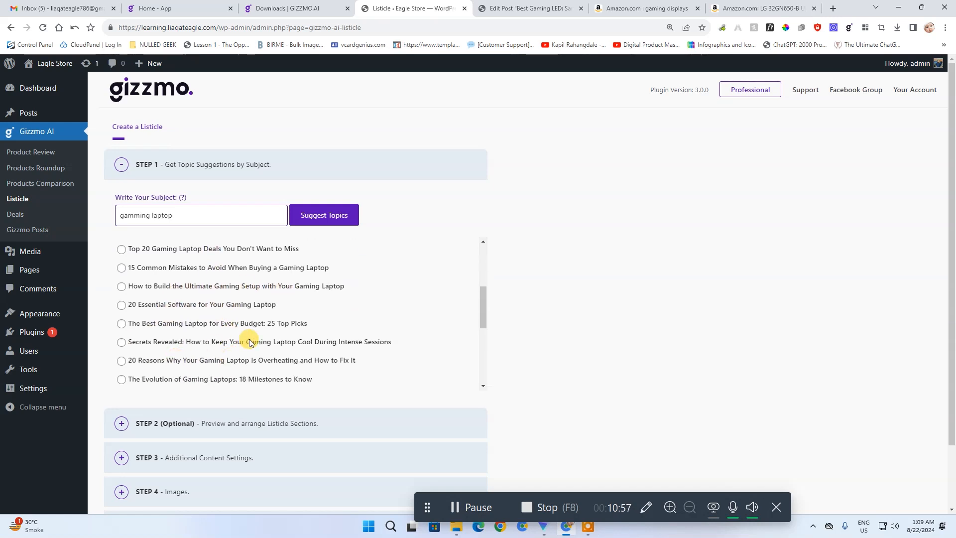
pyautogui.scroll(-2, 194, 353)
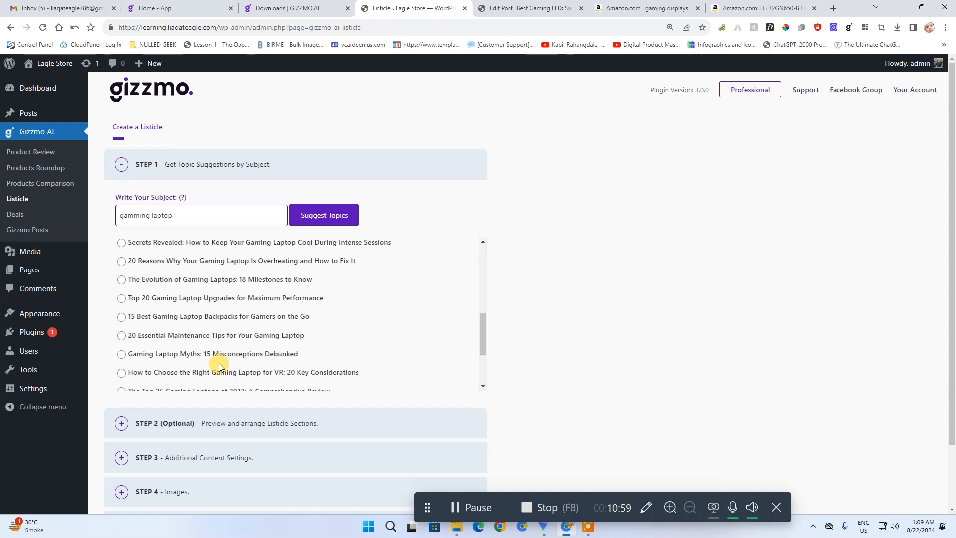
pyautogui.scroll(-2, 214, 338)
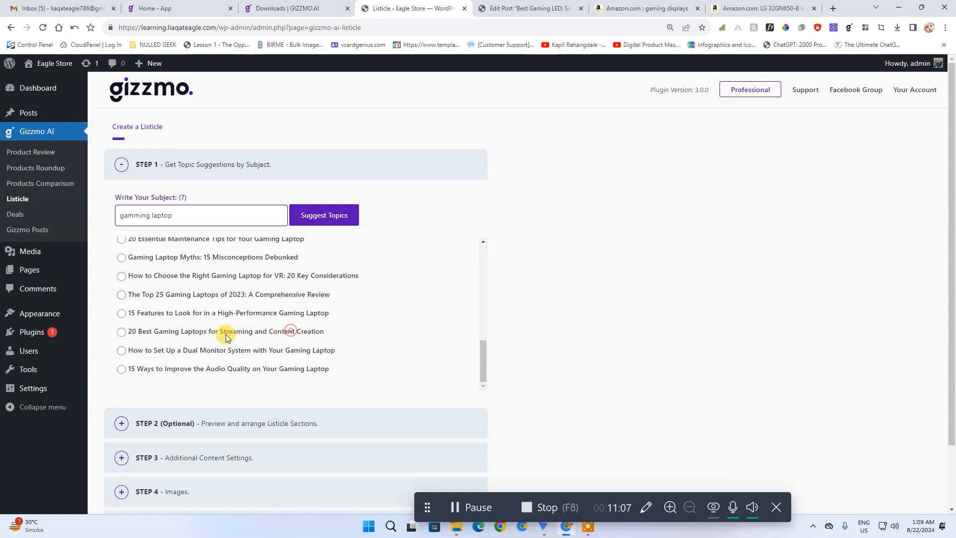
pyautogui.click(121, 331)
pyautogui.scroll(-3, 144, 365)
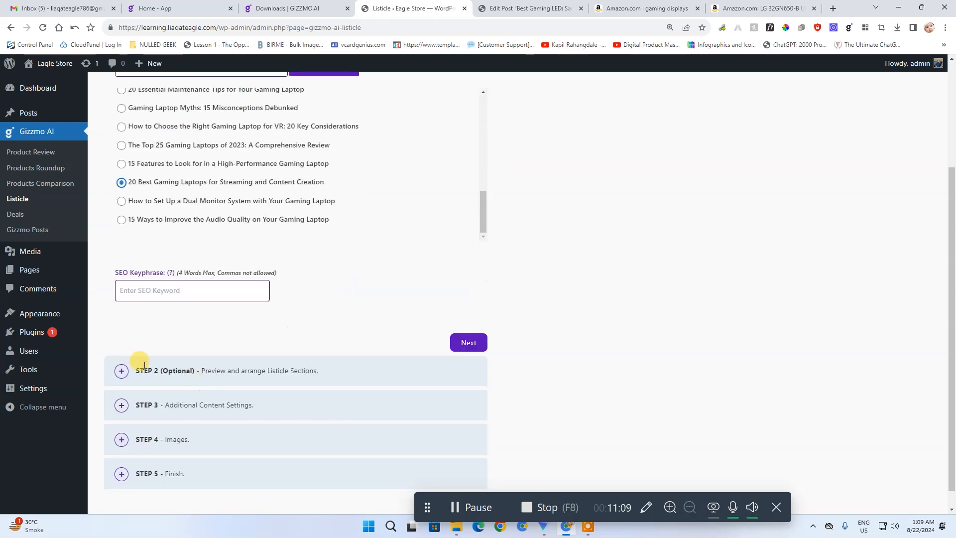
pyautogui.click(476, 346)
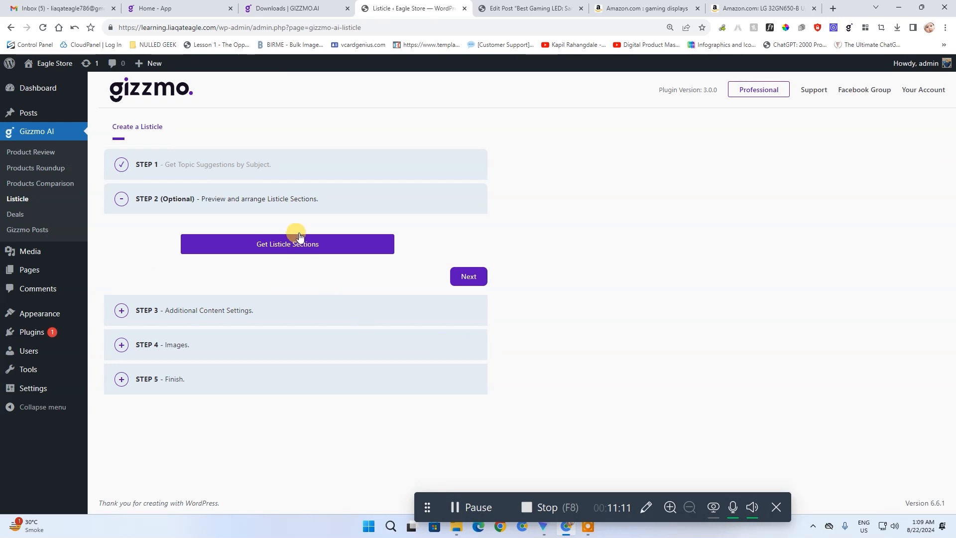
# Step: Generate the listicle sections, review the suggested laptops, and proceed with their order as suggested
pyautogui.click(317, 249)
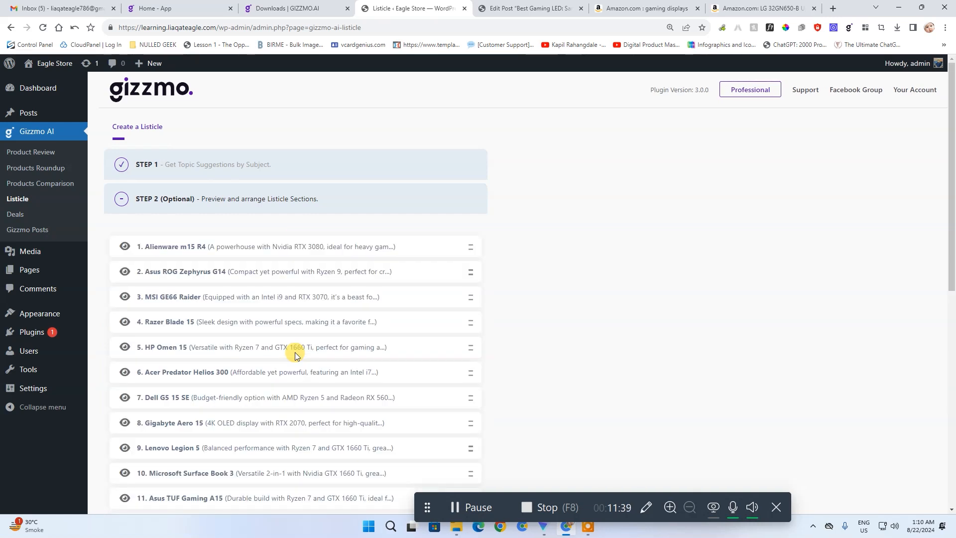
pyautogui.scroll(-1, 234, 214)
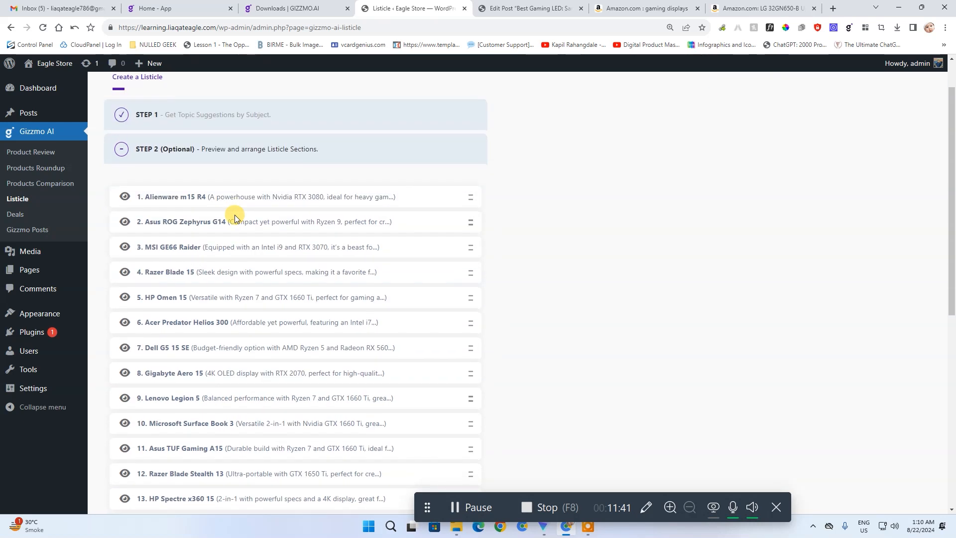
pyautogui.scroll(-7, 181, 209)
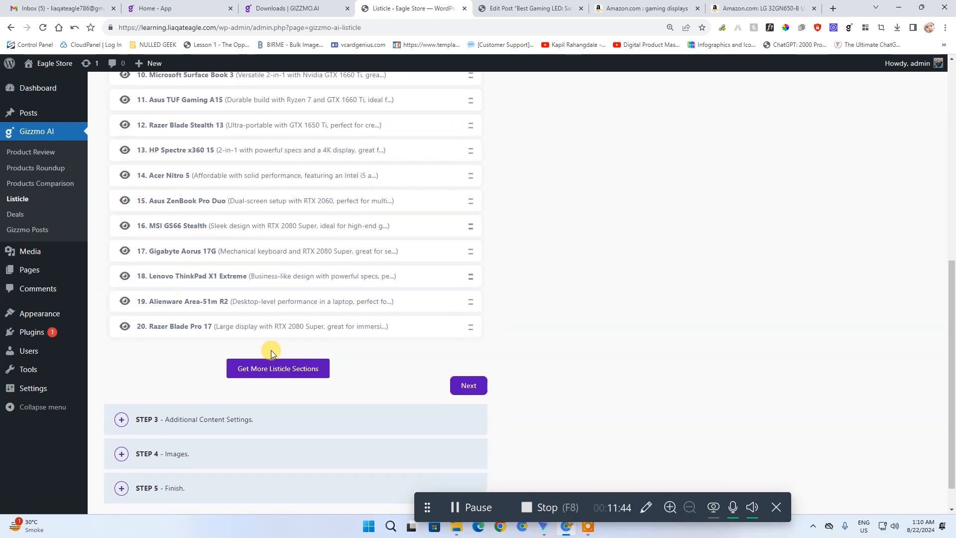
pyautogui.click(472, 389)
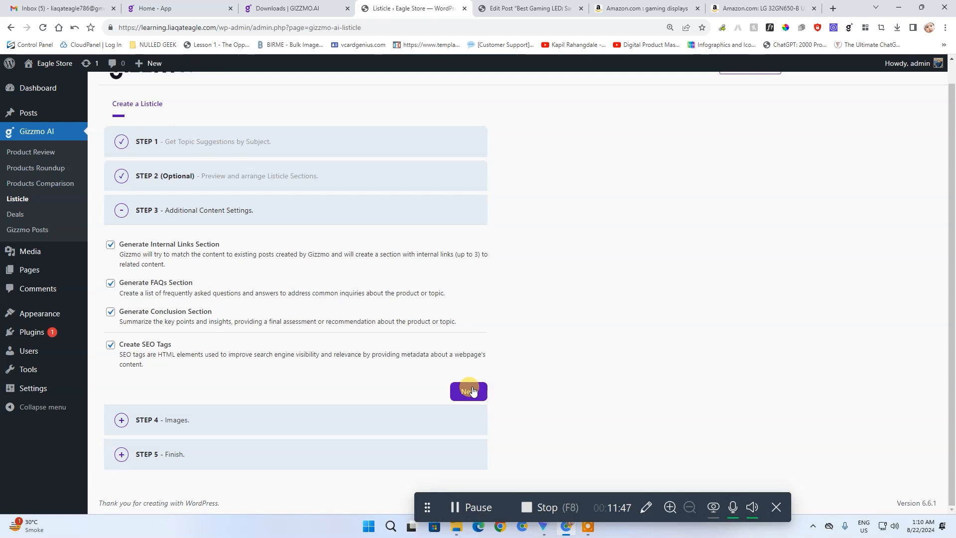
# Step: Keep the default additional content and image placeholder settings, and submit the listicle for generation
pyautogui.click(473, 391)
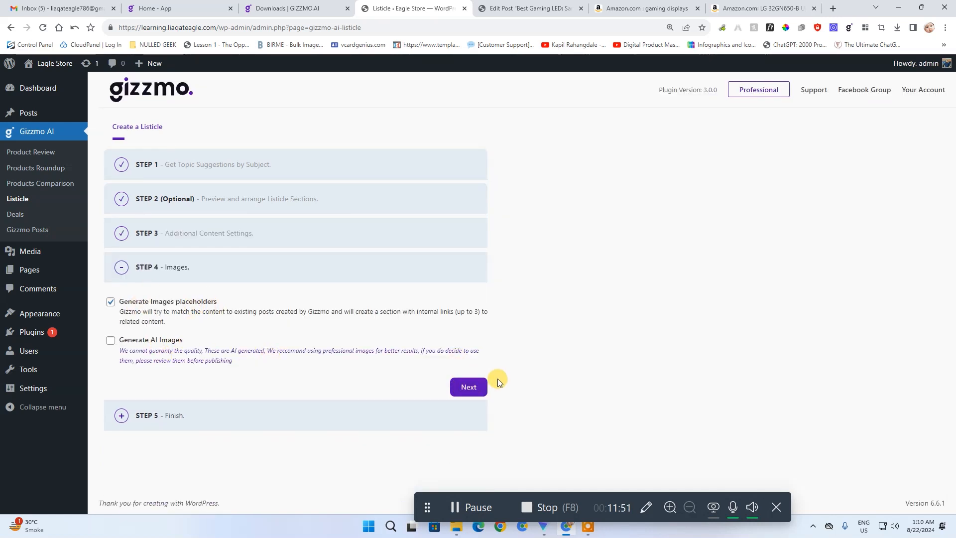
pyautogui.click(460, 386)
pyautogui.click(448, 363)
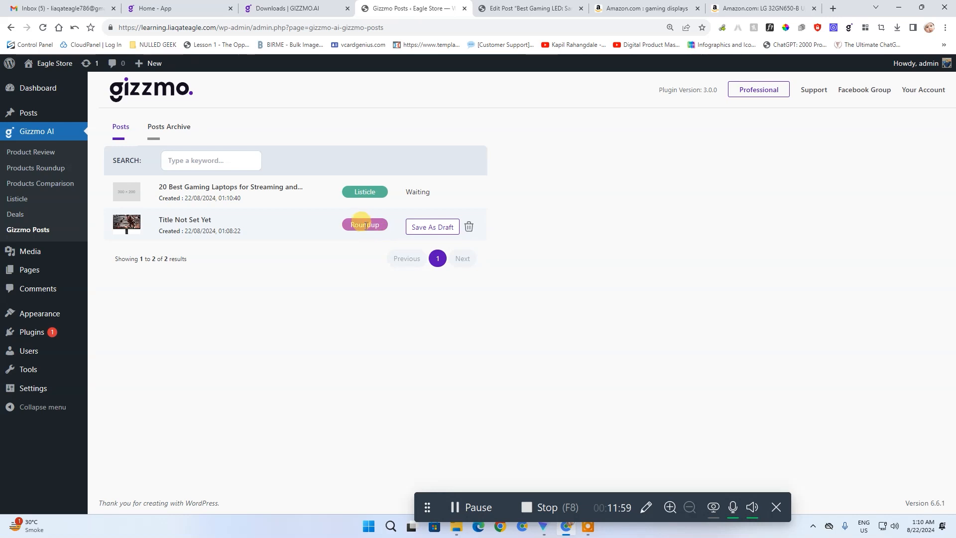
# Step: Save the generated roundup as a draft, open it in the post editor and publish it
pyautogui.click(431, 229)
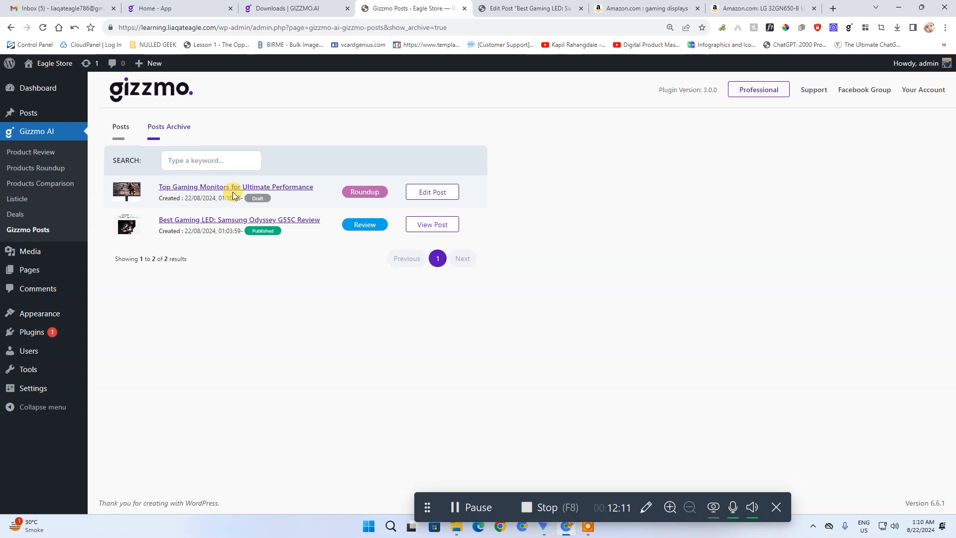
pyautogui.click(438, 194)
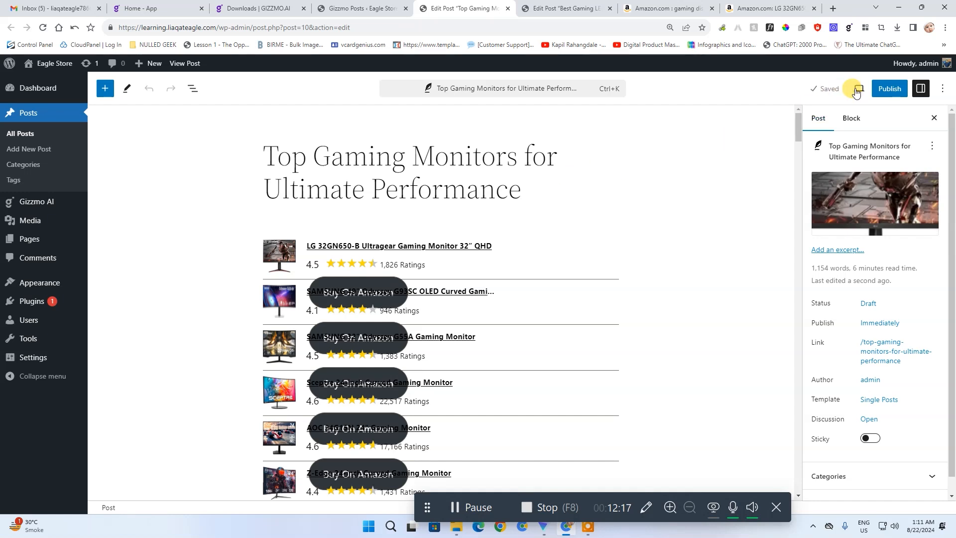
pyautogui.click(889, 89)
pyautogui.click(845, 88)
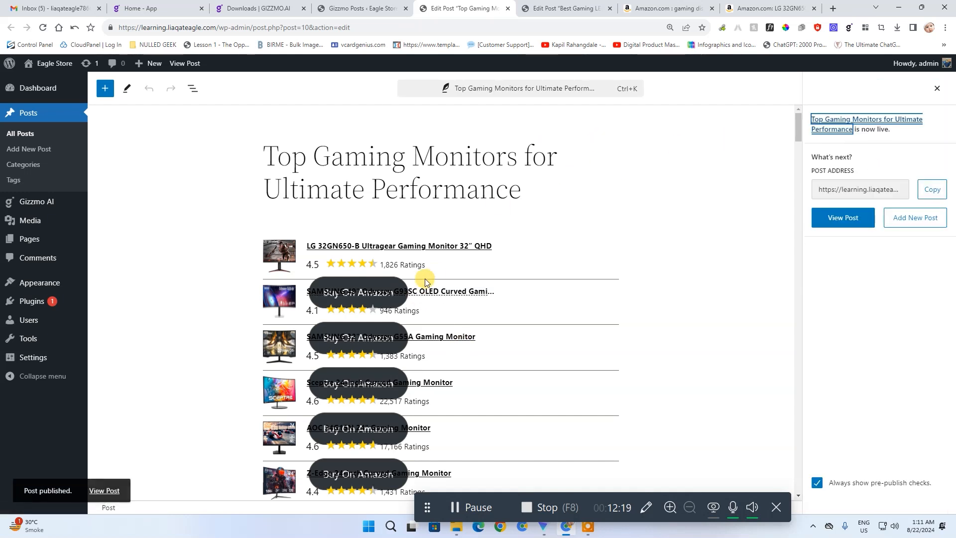
# Step: Skim the roundup in the editor and view the live post, checking its title and featured image
pyautogui.scroll(-4, 438, 278)
pyautogui.scroll(-5, 446, 276)
pyautogui.scroll(10, 589, 252)
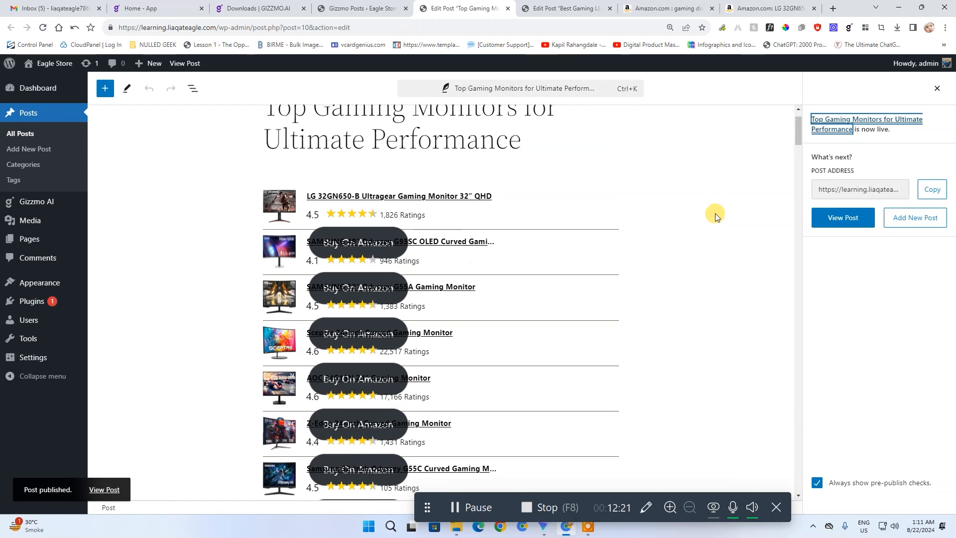
pyautogui.click(835, 217)
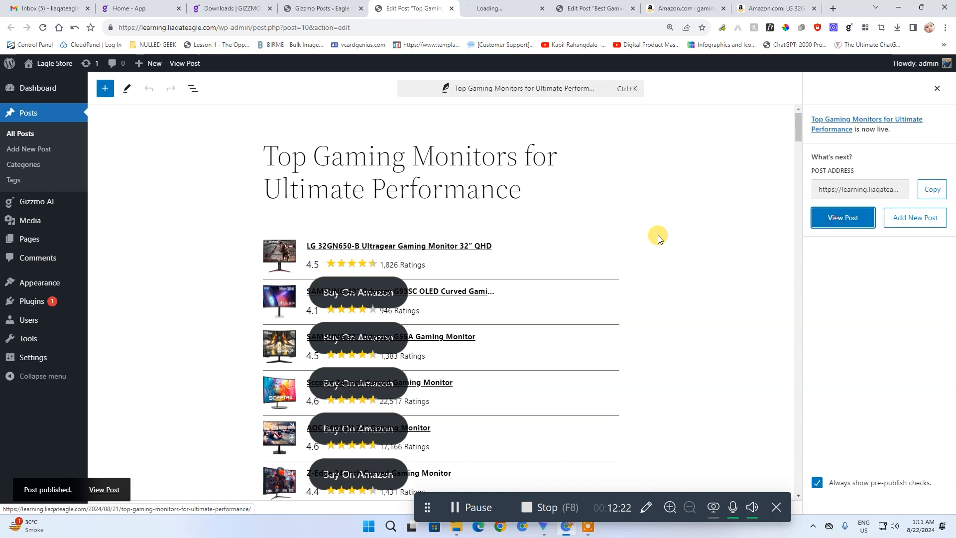
pyautogui.click(509, 5)
pyautogui.scroll(-10, 515, 185)
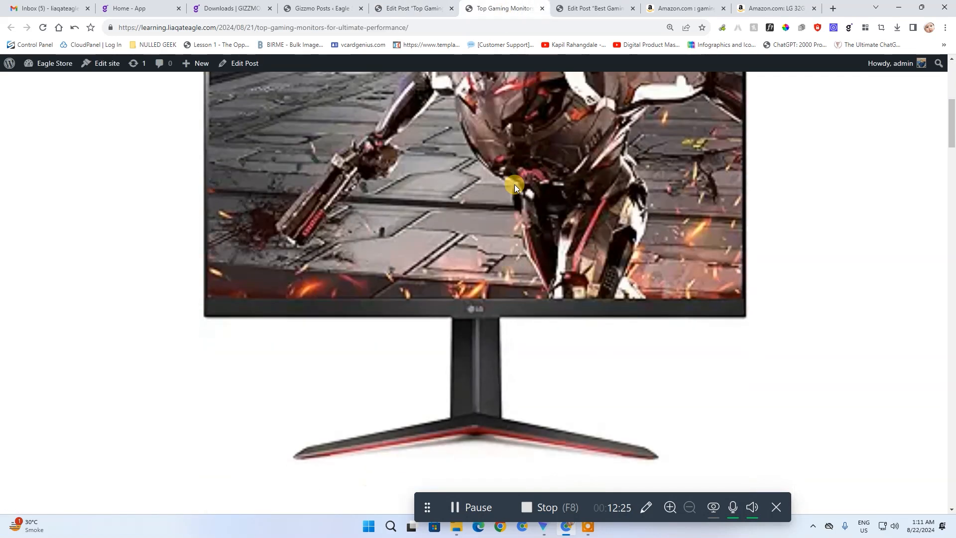
pyautogui.scroll(10, 516, 187)
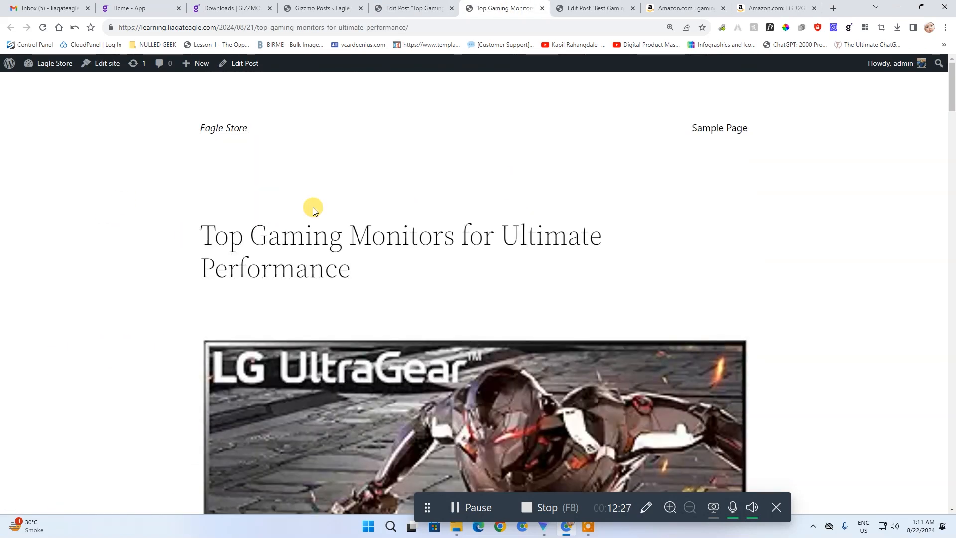
pyautogui.scroll(-2, 396, 222)
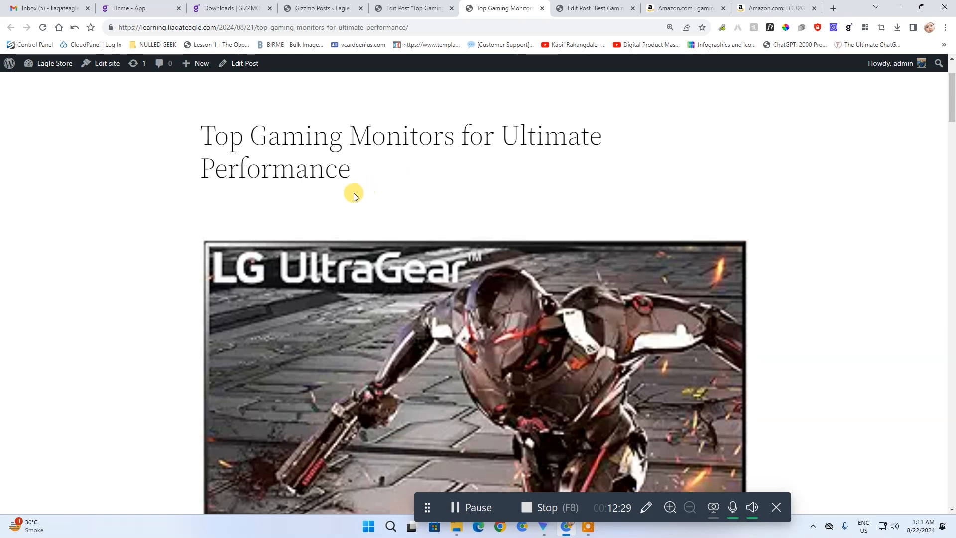
# Step: Examine the live roundup's summary list of monitors and its introduction text
pyautogui.scroll(-12, 355, 195)
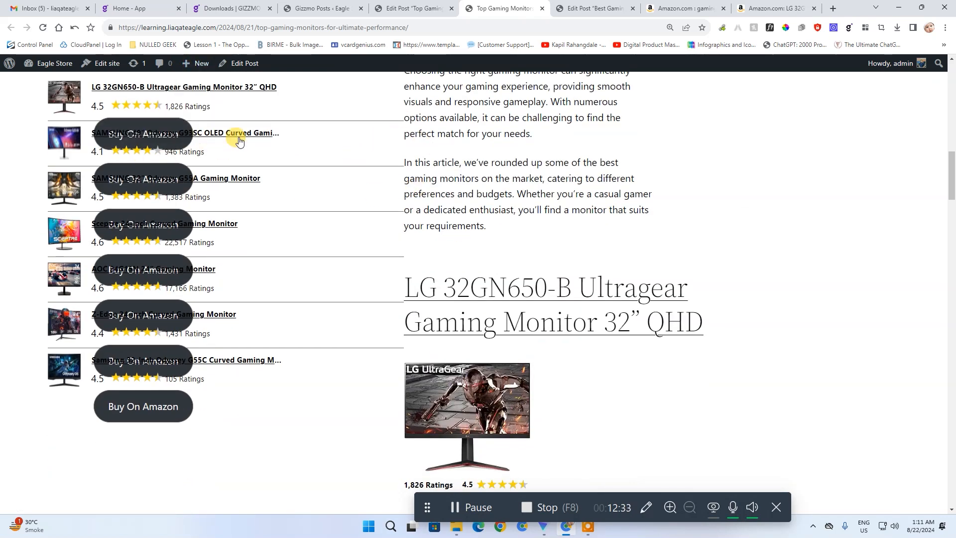
pyautogui.scroll(1, 224, 169)
pyautogui.scroll(-2, 503, 177)
pyautogui.scroll(3, 697, 222)
pyautogui.scroll(-4, 472, 182)
pyautogui.scroll(5, 569, 213)
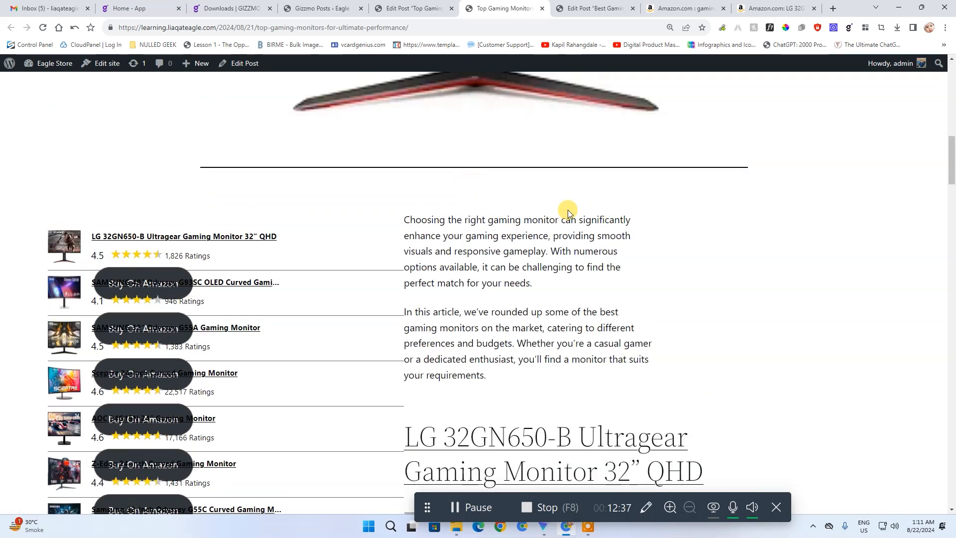
pyautogui.scroll(-2, 477, 213)
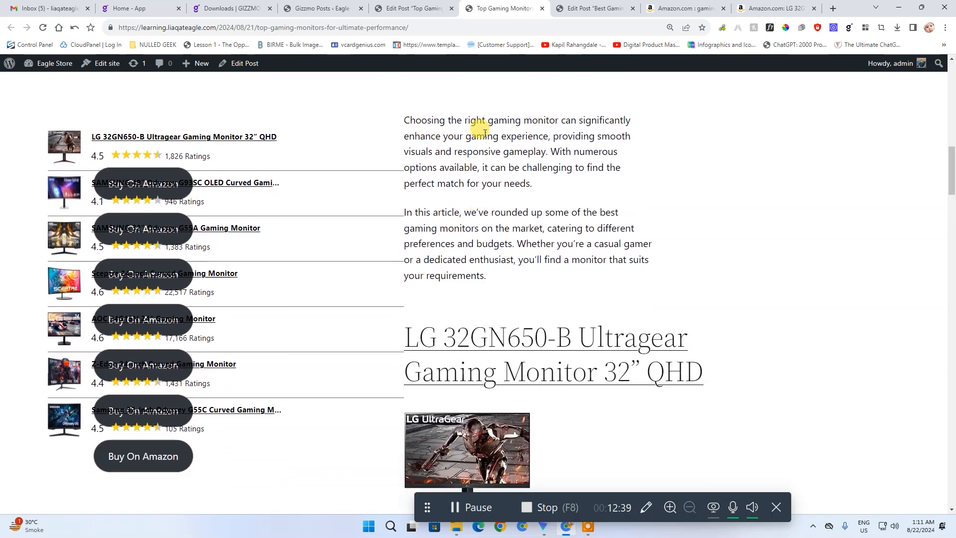
# Step: Examine the individual monitor sections of the live roundup, including their descriptions, pros and cons, and Amazon links
pyautogui.scroll(-7, 552, 172)
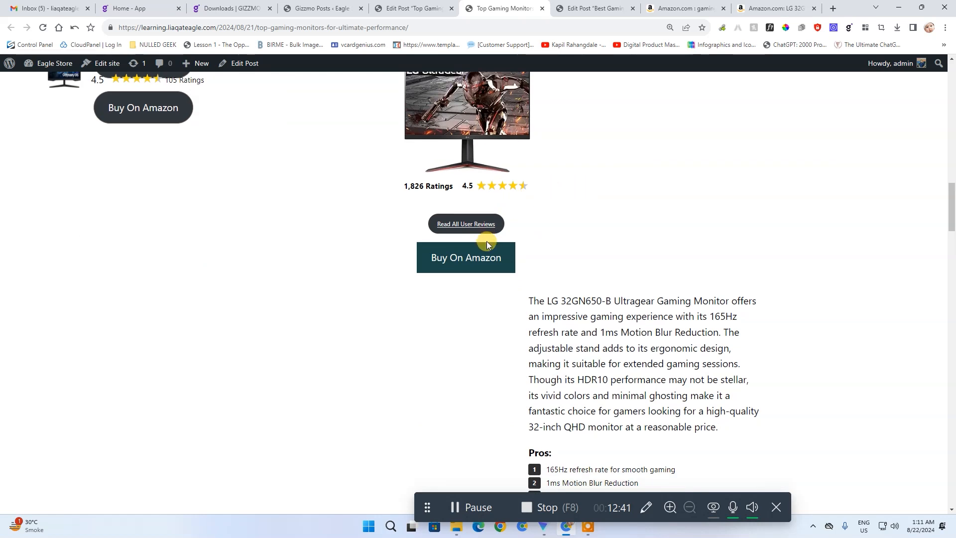
pyautogui.scroll(-1, 486, 241)
pyautogui.scroll(-7, 494, 264)
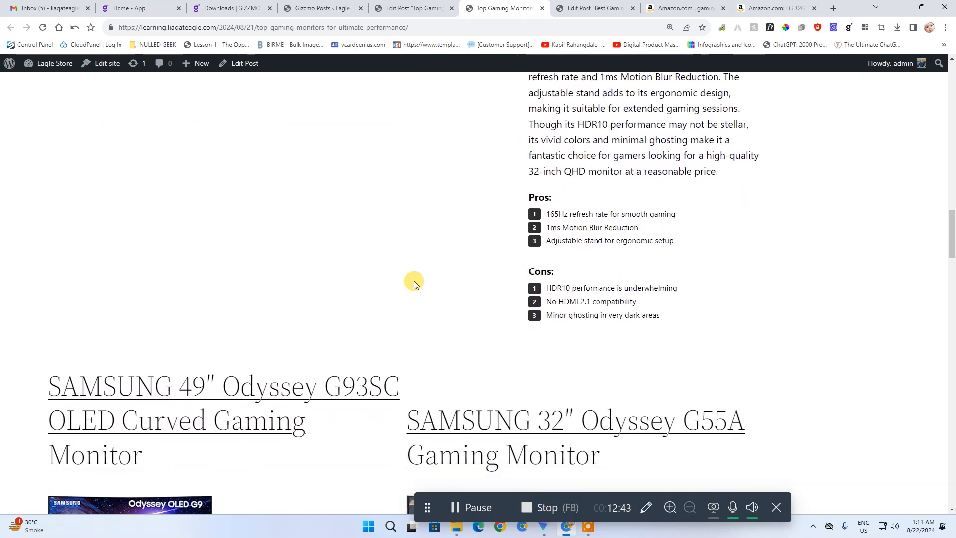
pyautogui.scroll(-13, 242, 281)
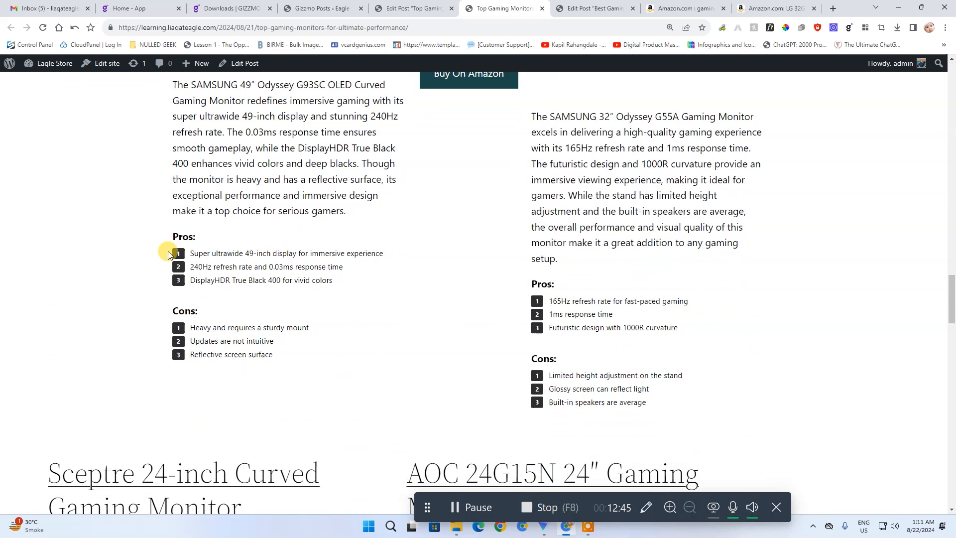
pyautogui.scroll(-20, 223, 236)
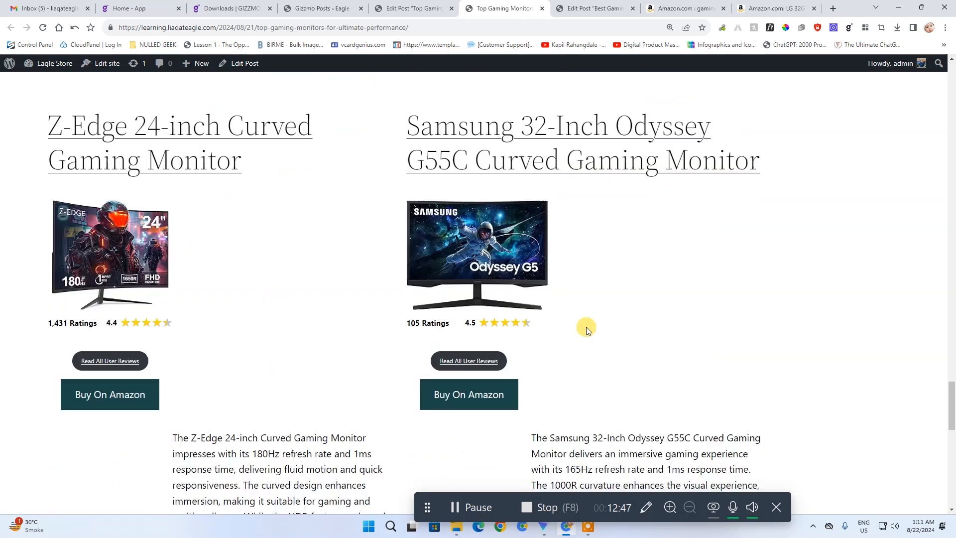
pyautogui.scroll(-7, 430, 333)
pyautogui.scroll(12, 429, 334)
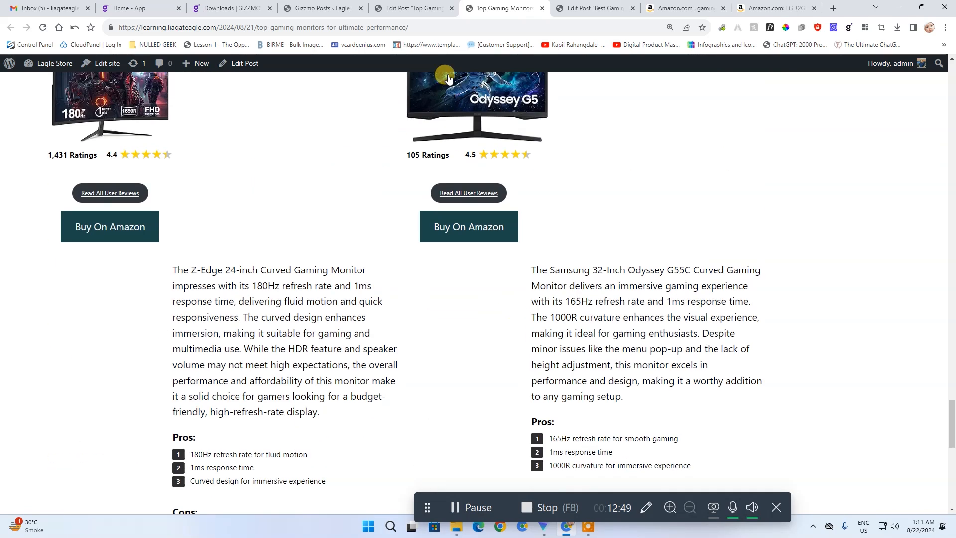
# Step: Open the gaming monitors roundup from the Gizzmo posts archive and try converting its classic content to blocks
pyautogui.click(396, 6)
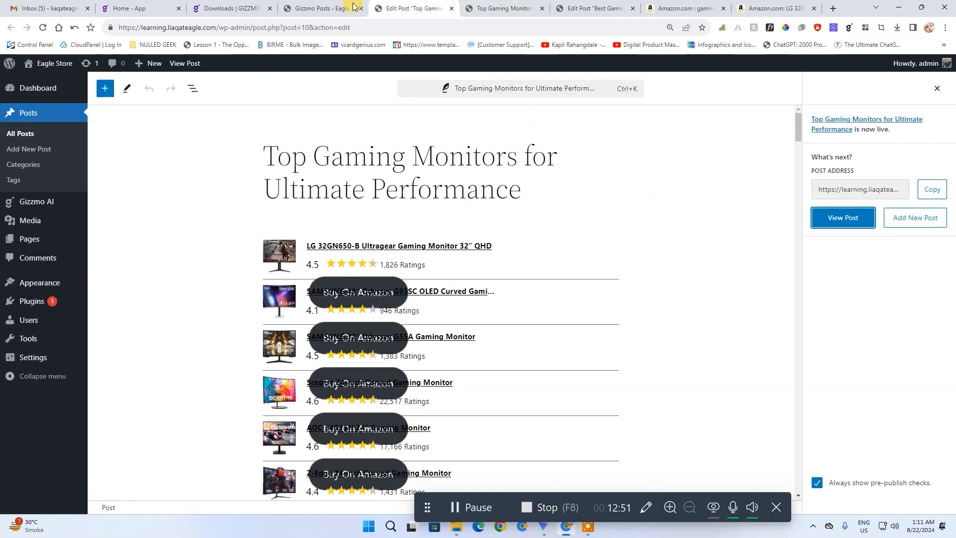
pyautogui.click(333, 5)
pyautogui.click(318, 287)
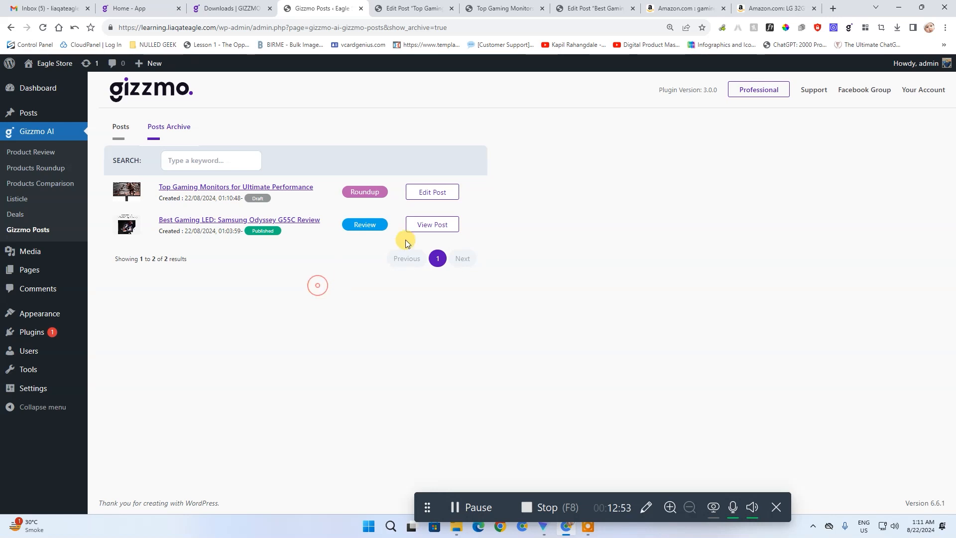
pyautogui.click(441, 193)
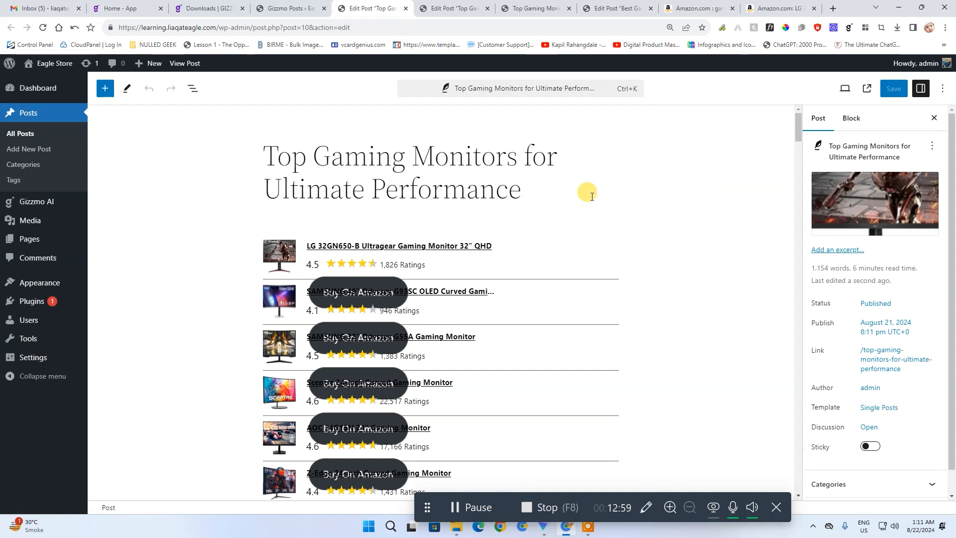
pyautogui.click(459, 281)
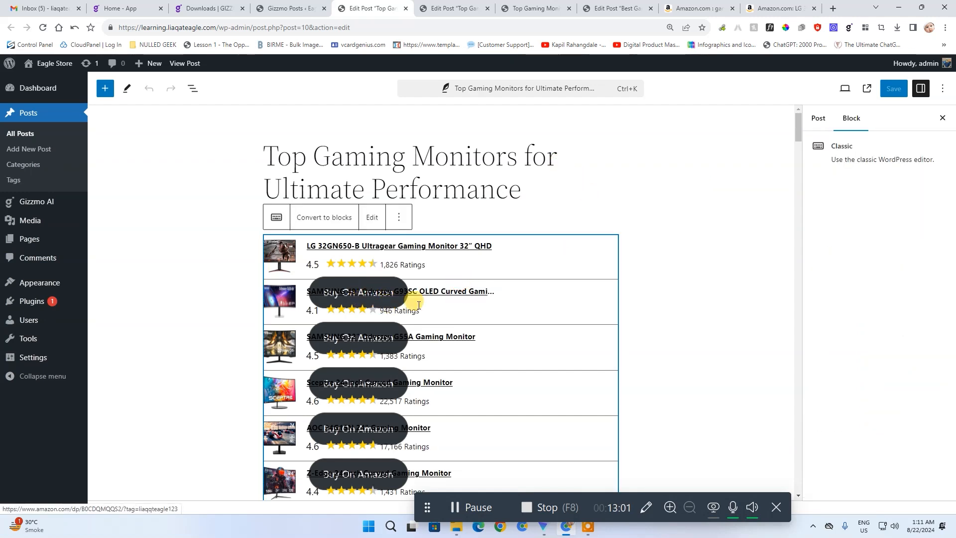
pyautogui.click(331, 217)
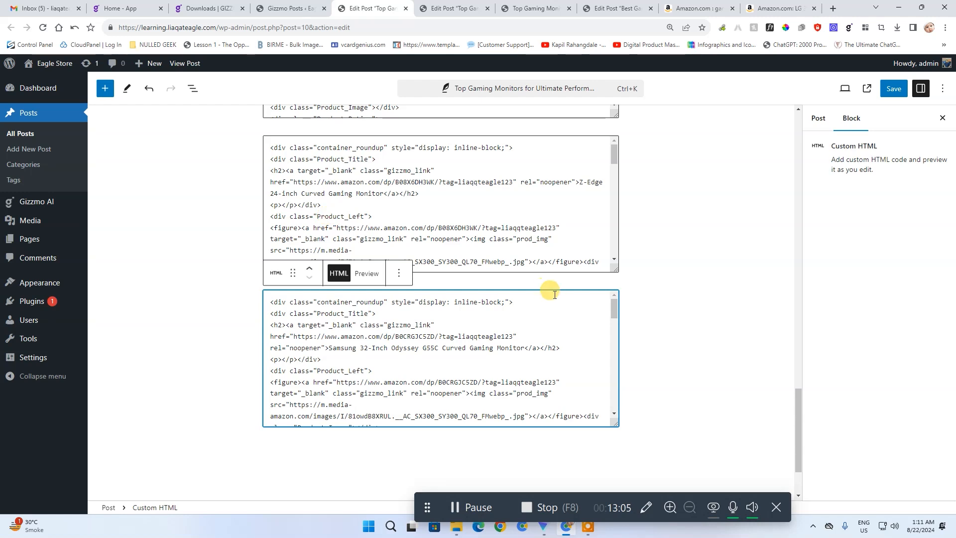
# Step: Look through the roundup's converted HTML blocks and post settings, and leave the editor without saving
pyautogui.scroll(-10, 488, 251)
pyautogui.scroll(10, 506, 266)
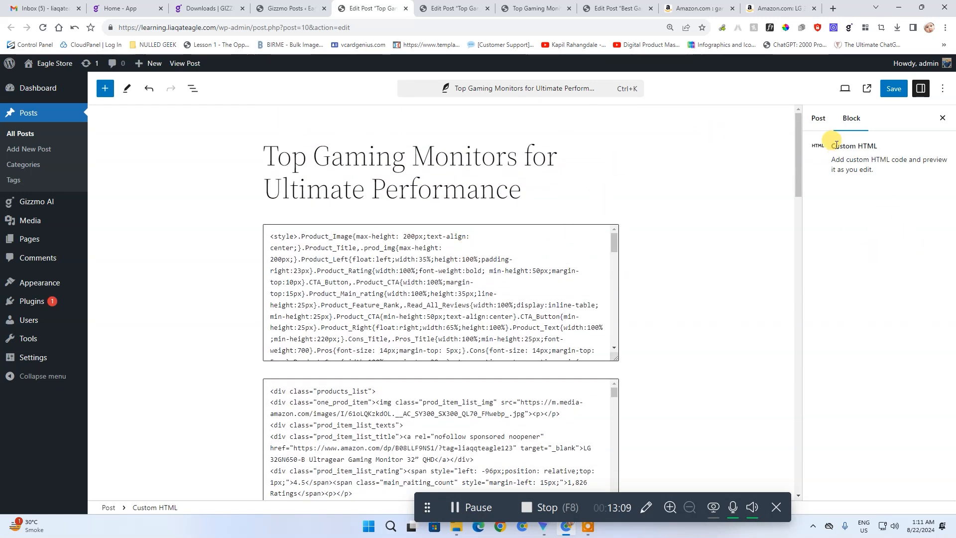
pyautogui.click(819, 118)
pyautogui.click(465, 156)
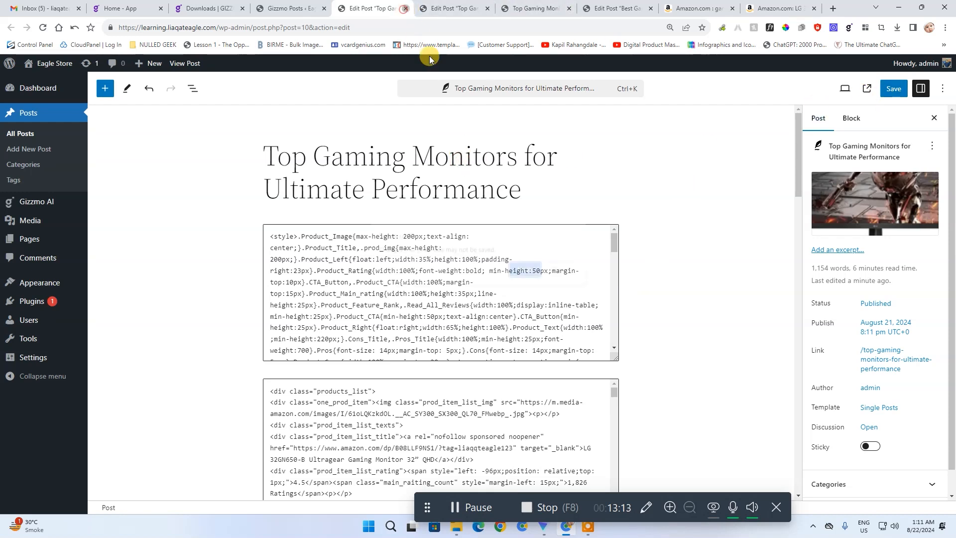
pyautogui.click(405, 8)
pyautogui.click(524, 269)
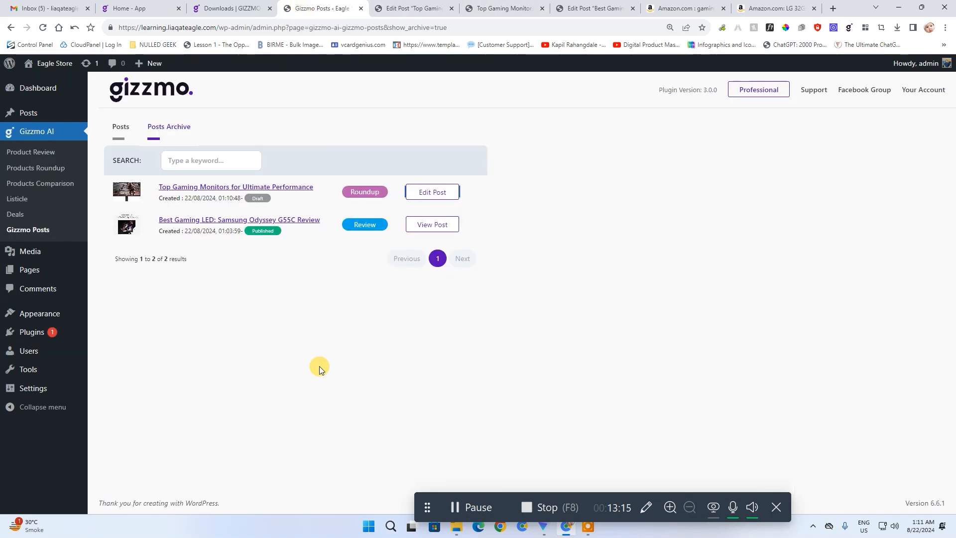
# Step: Check the gaming laptop listicle's generation progress and start a new Gizzmo deal post
pyautogui.click(119, 128)
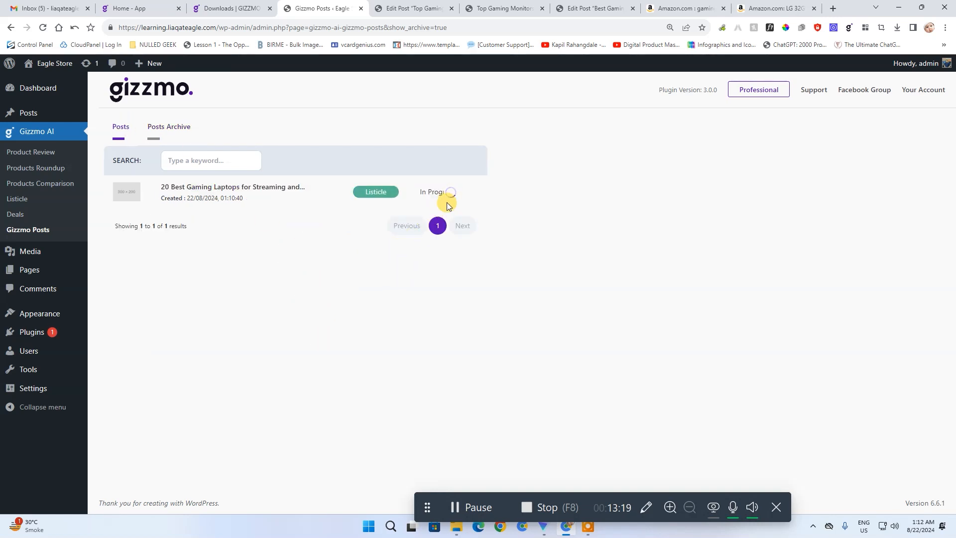
pyautogui.click(24, 216)
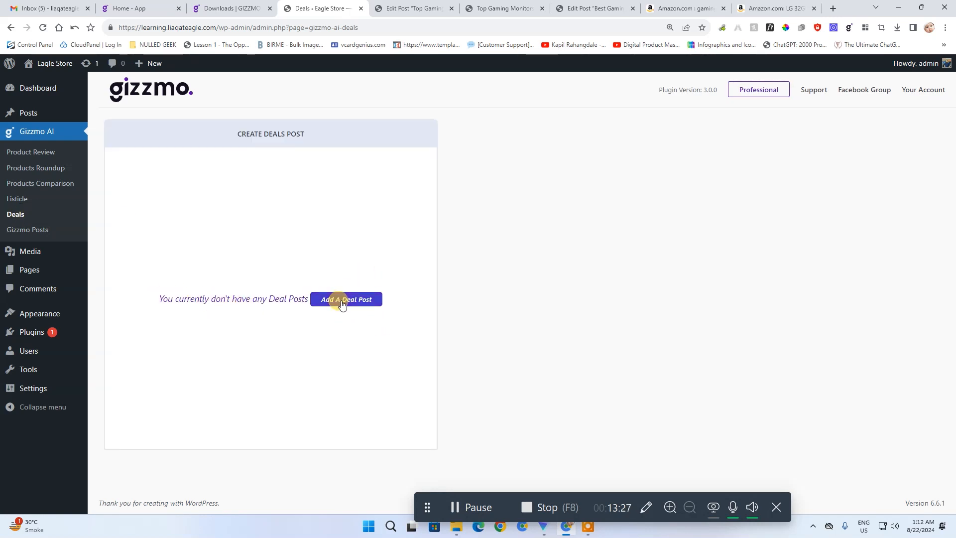
pyautogui.click(340, 300)
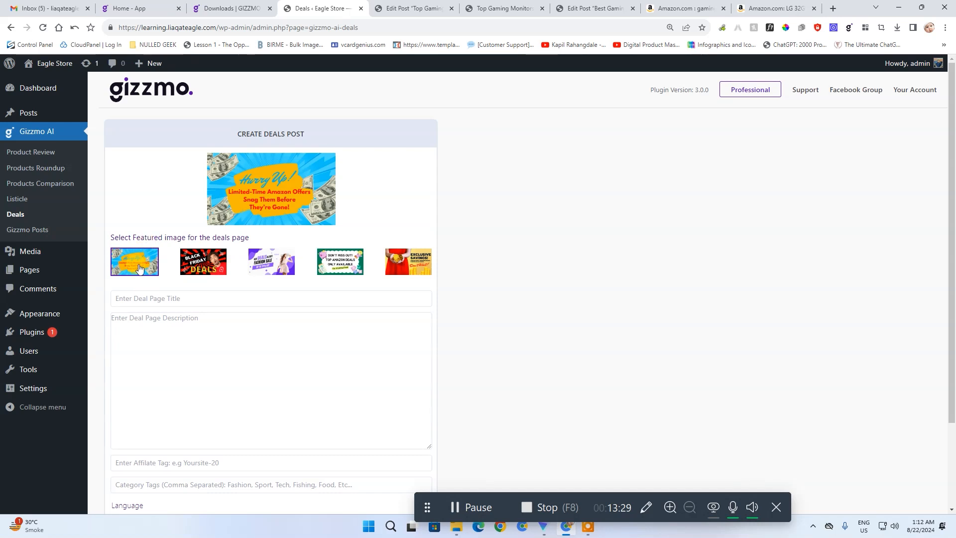
# Step: Examine the deal post form, including its featured images, title, description, affiliate tag, category and language fields
pyautogui.click(255, 168)
pyautogui.click(192, 298)
pyautogui.scroll(-2, 314, 324)
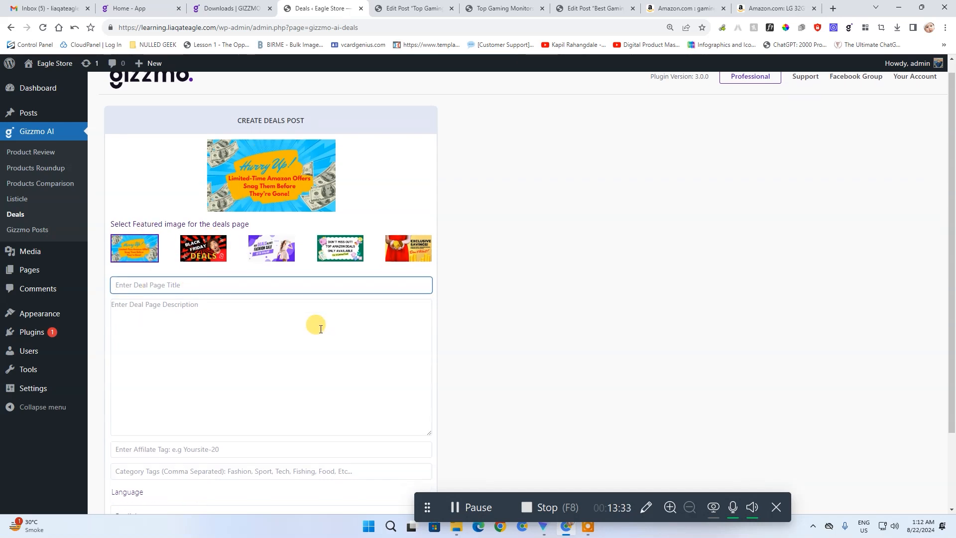
pyautogui.click(194, 251)
pyautogui.scroll(-1, 261, 284)
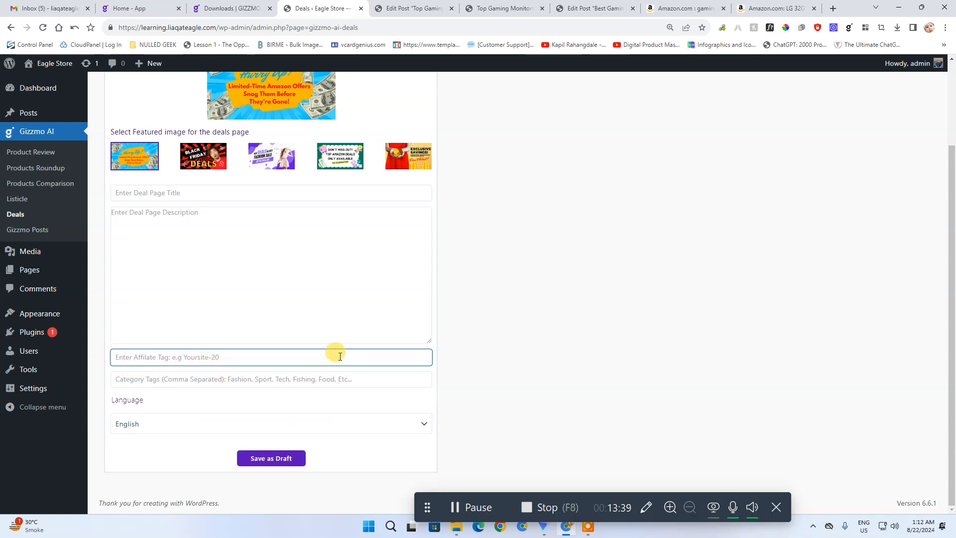
pyautogui.scroll(2, 222, 203)
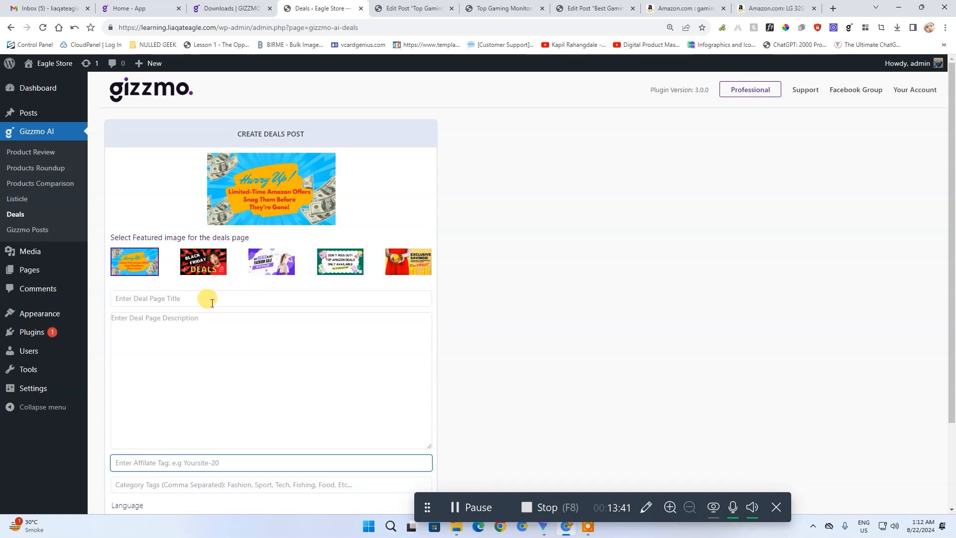
pyautogui.scroll(-1, 217, 309)
# Step: Title the deal page "Top Deals" and use the same text as its description
pyautogui.click(181, 252)
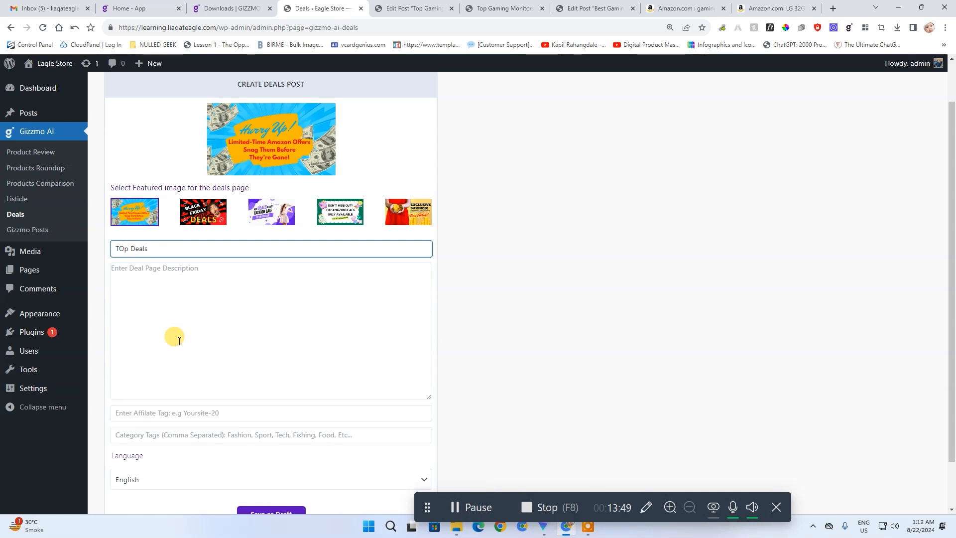
pyautogui.hotkey('ctrl', 'a')
pyautogui.hotkey('ctrl', 'c')
pyautogui.click(167, 367)
pyautogui.hotkey('ctrl', 'v')
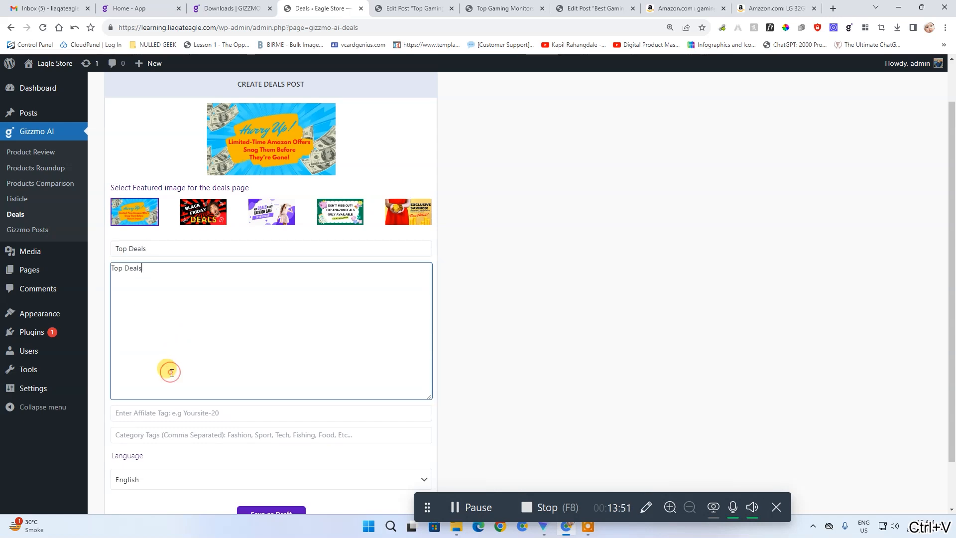
# Step: Fill in the Amazon affiliate tag for the deal page
pyautogui.scroll(-1, 191, 428)
pyautogui.click(236, 355)
pyautogui.write('liaqateag')
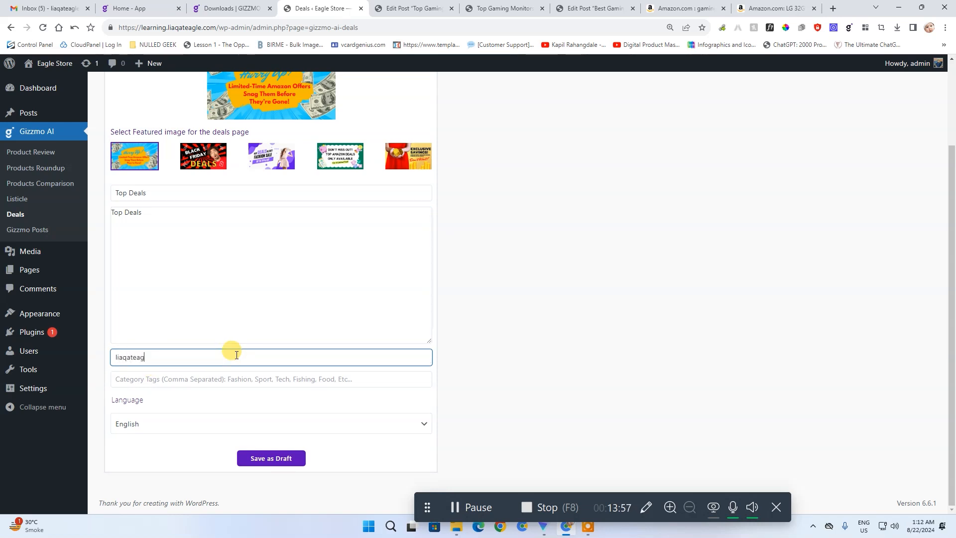
pyautogui.click(353, 373)
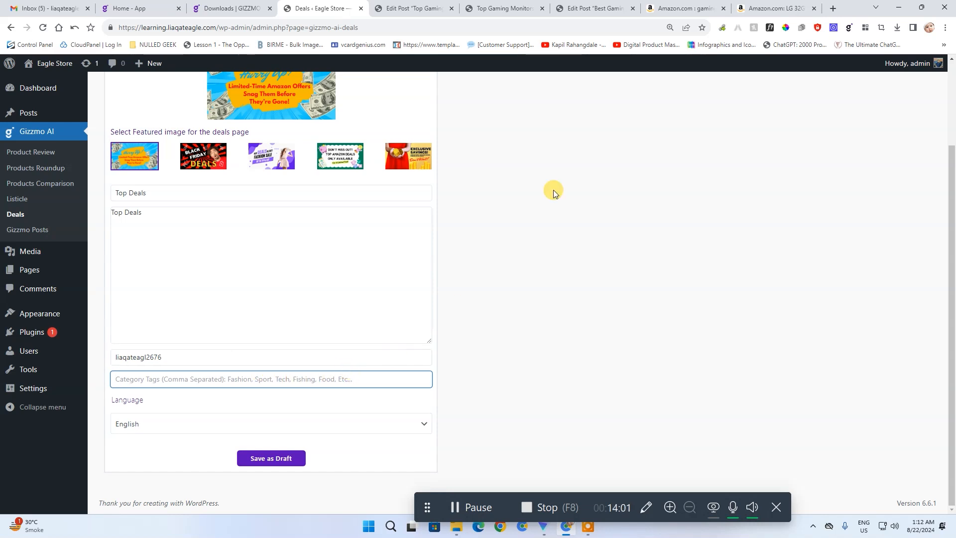
pyautogui.click(667, 4)
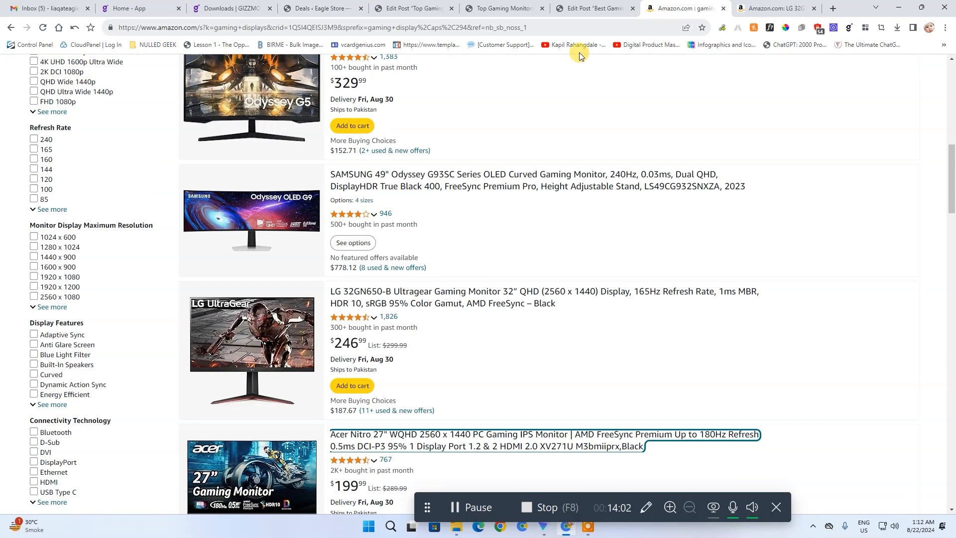
pyautogui.click(776, 8)
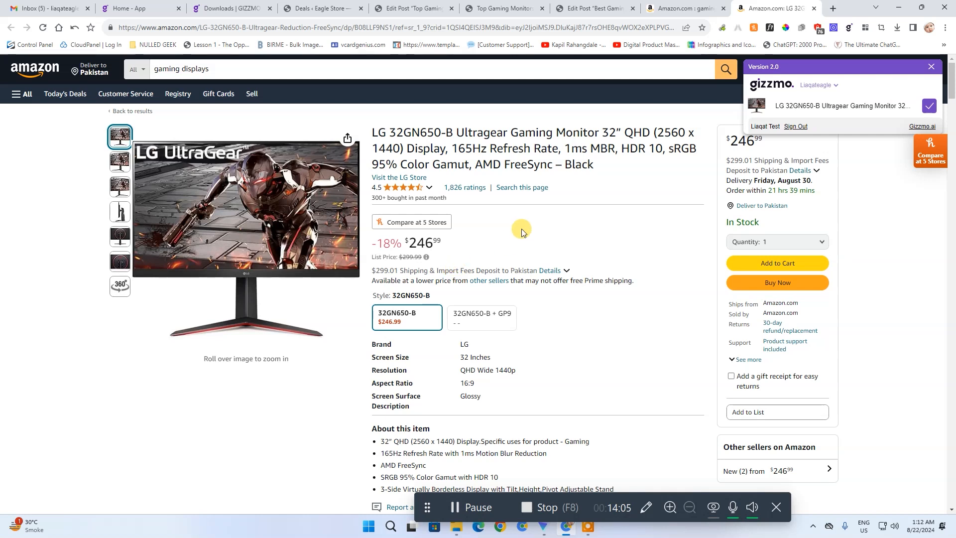
pyautogui.click(150, 8)
pyautogui.click(248, 4)
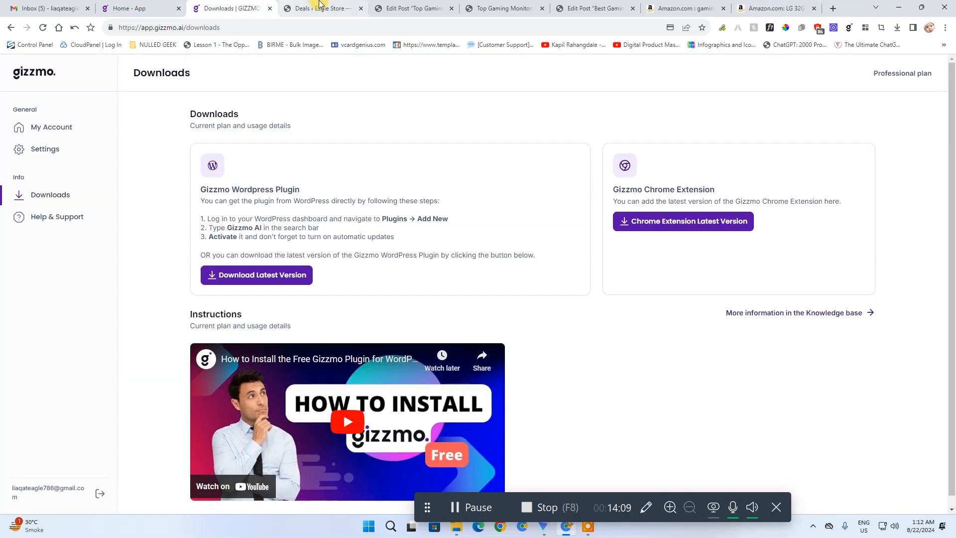
# Step: Enter the deal page's category tags, including Tech, Pc and Laptops, and save the deal post as a draft
pyautogui.click(319, 7)
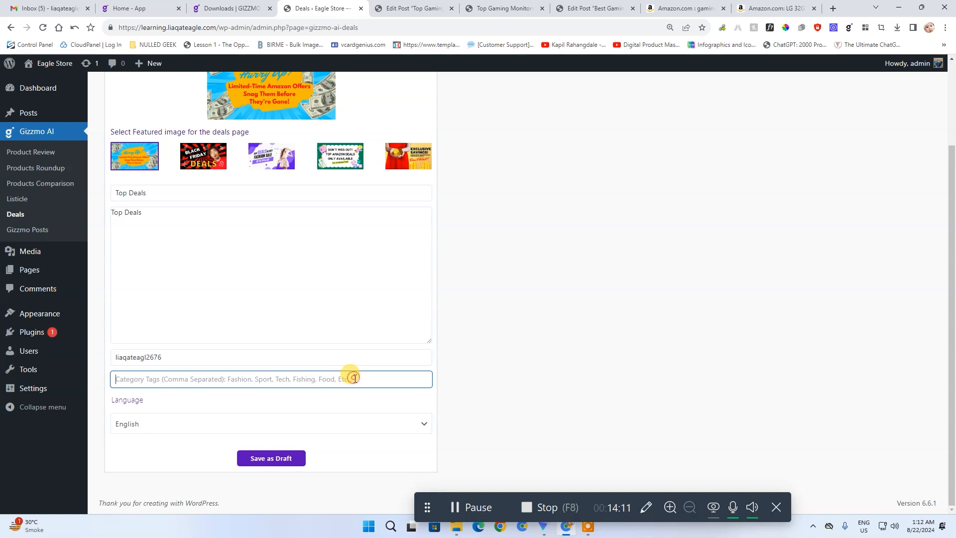
pyautogui.write('Tech,')
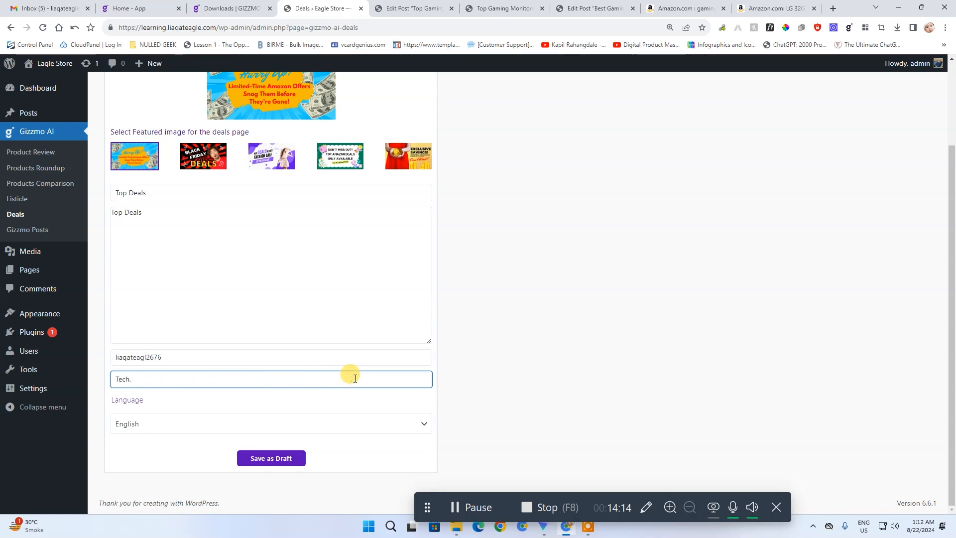
pyautogui.press('BackSpace')
pyautogui.write(',Pc,Laptops')
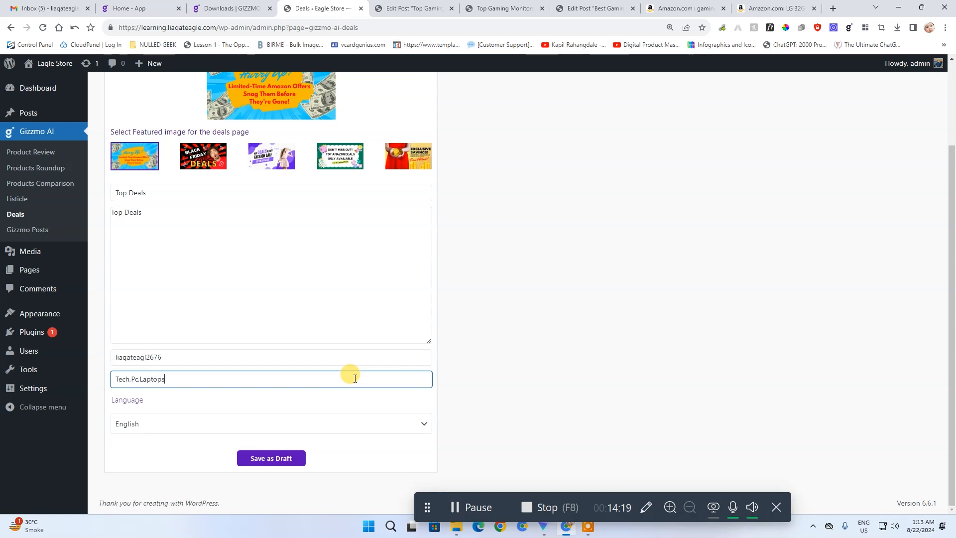
pyautogui.write('MoileMobi')
pyautogui.click(288, 460)
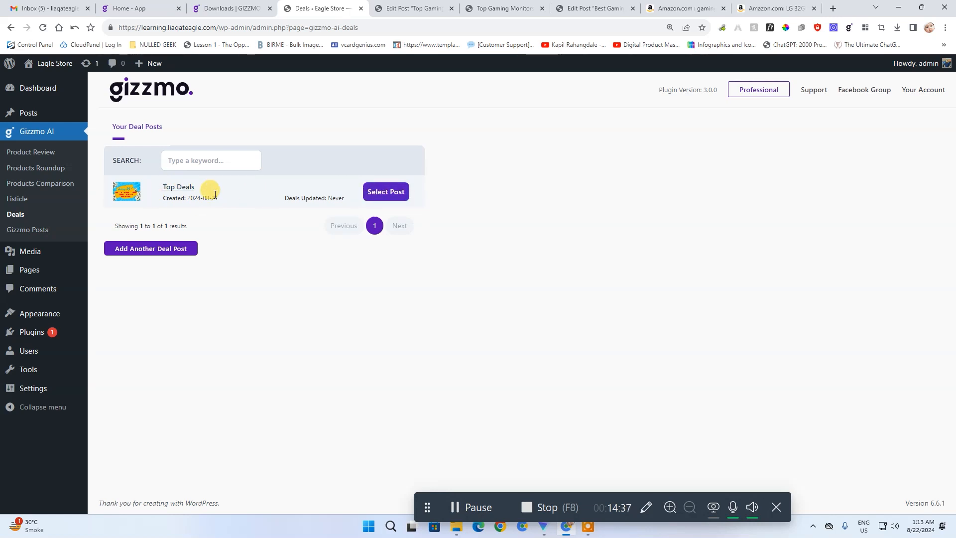
# Step: Select the Top Deals post, add the LG 32GN650-B Ultragear gaming monitor and review its deal details
pyautogui.click(398, 197)
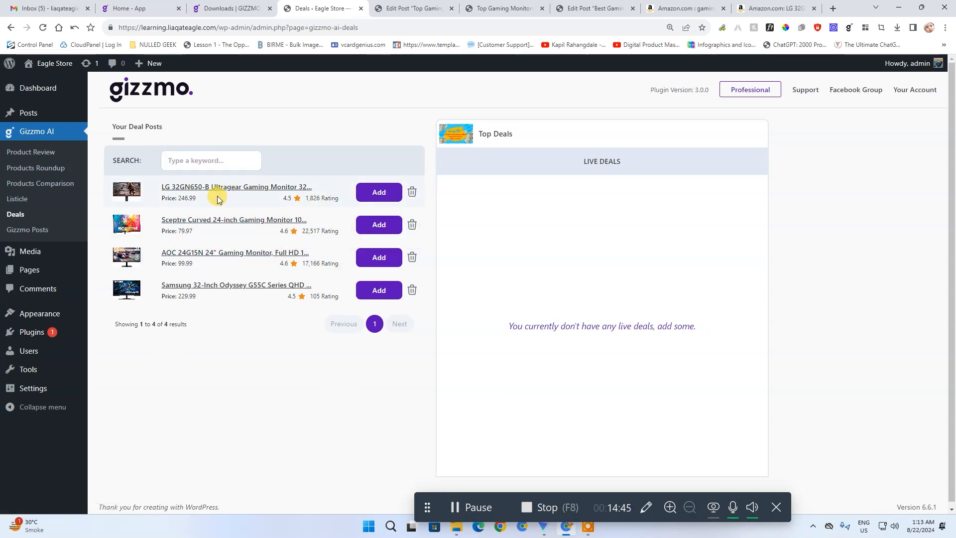
pyautogui.click(379, 193)
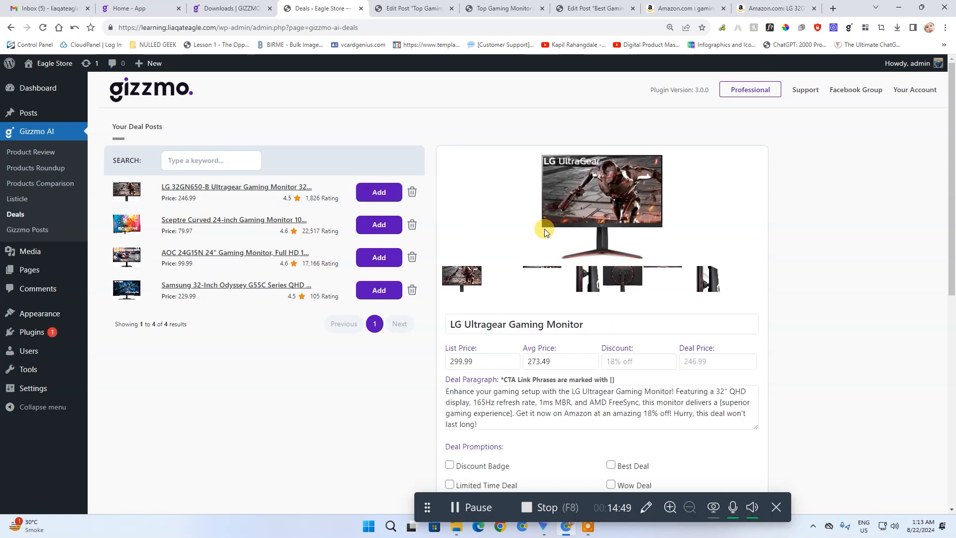
pyautogui.scroll(-1, 580, 294)
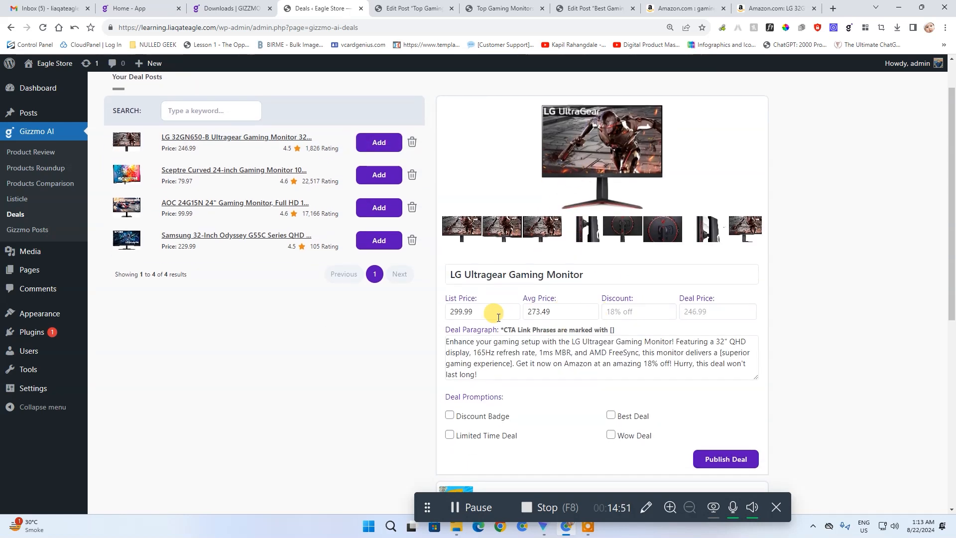
pyautogui.scroll(-1, 595, 315)
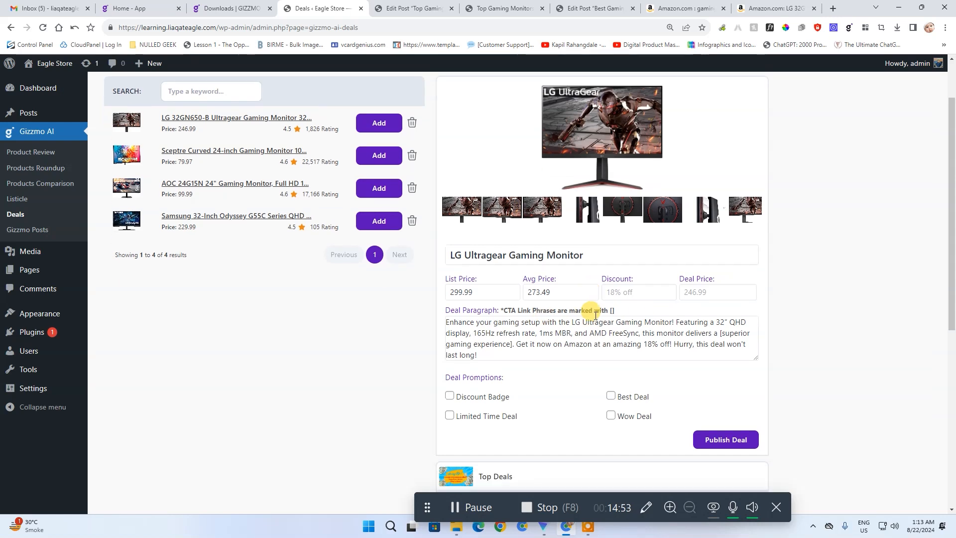
# Step: Set the LG monitor deal's promotions to Discount Badge and Limited Time Deal
pyautogui.scroll(-3, 595, 315)
pyautogui.click(450, 268)
pyautogui.scroll(3, 605, 293)
pyautogui.scroll(-1, 633, 246)
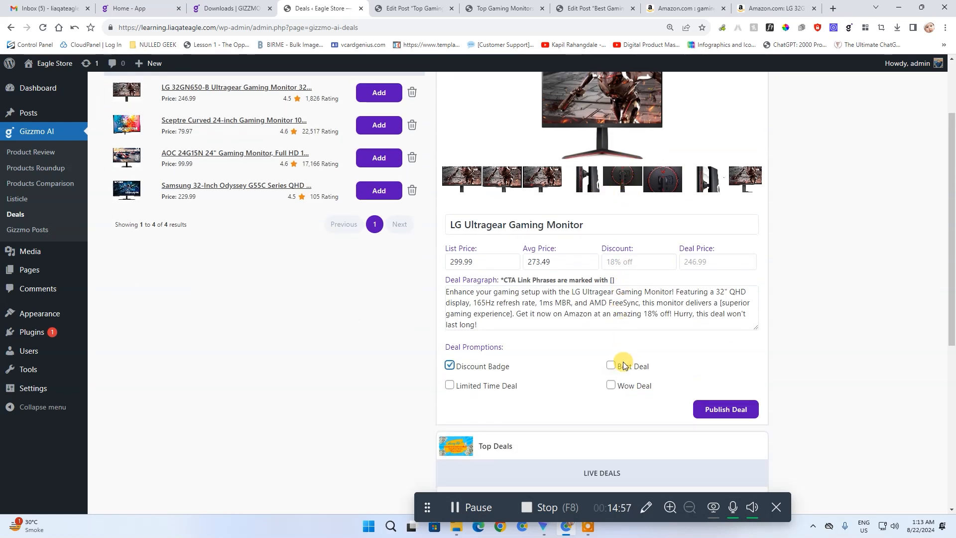
pyautogui.click(611, 386)
pyautogui.click(500, 387)
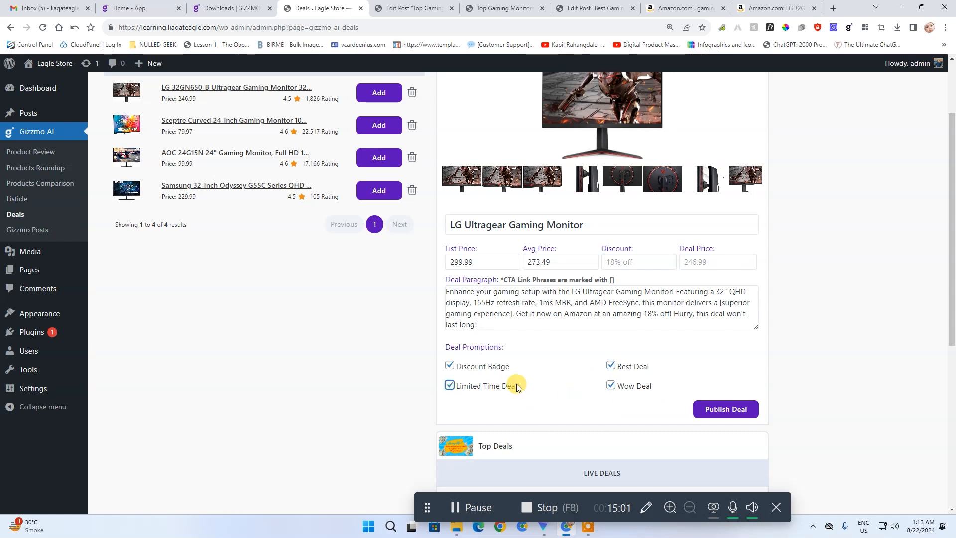
# Step: Publish the LG monitor deal, save the changes to the Top Deals post and open that post
pyautogui.scroll(-3, 740, 385)
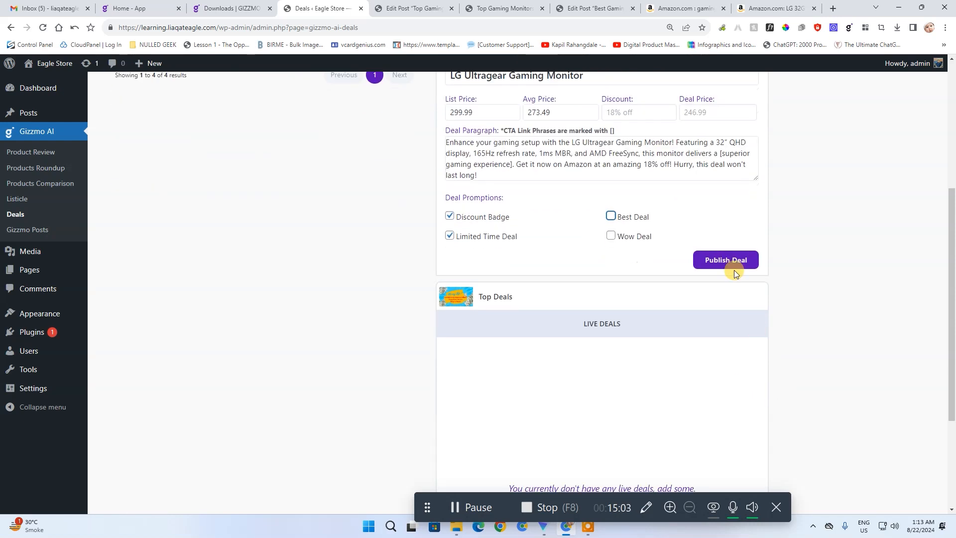
pyautogui.click(737, 264)
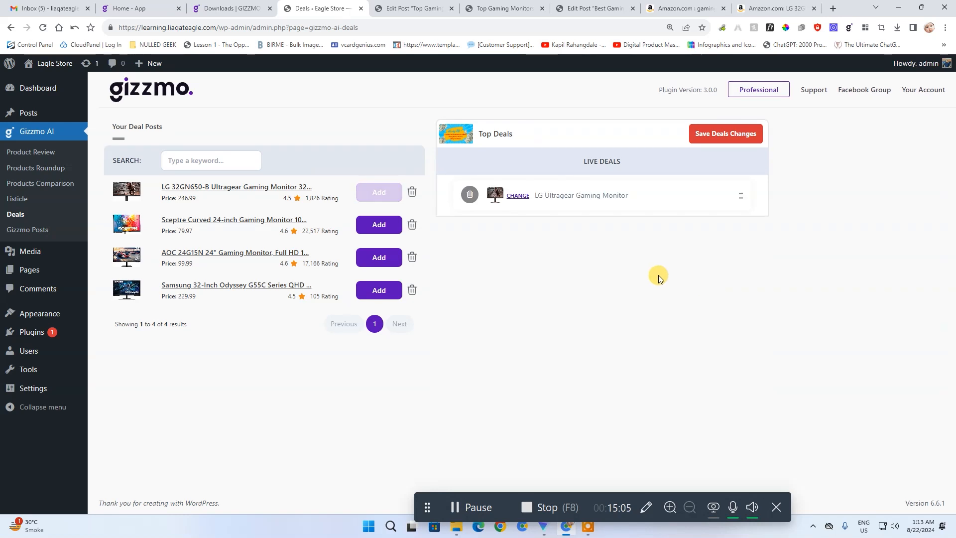
pyautogui.click(719, 135)
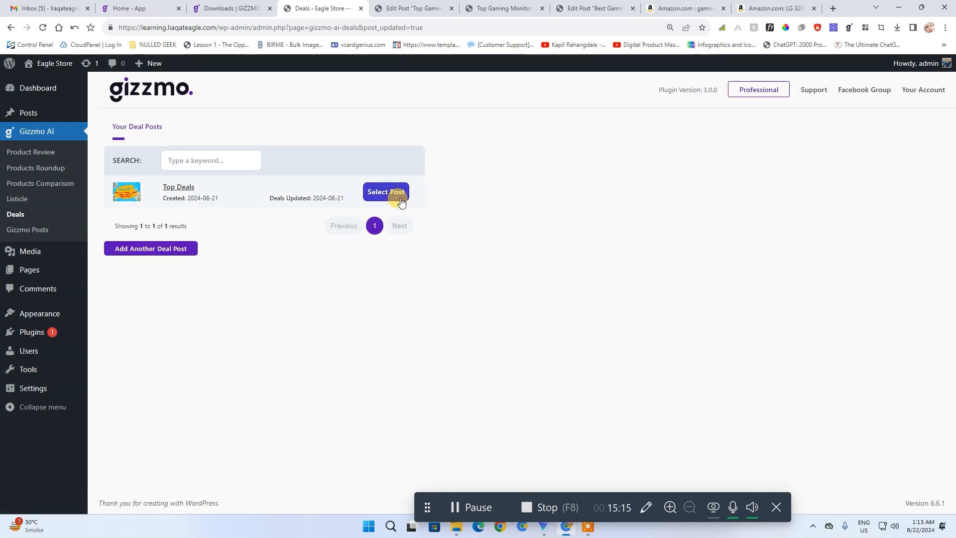
pyautogui.click(188, 189)
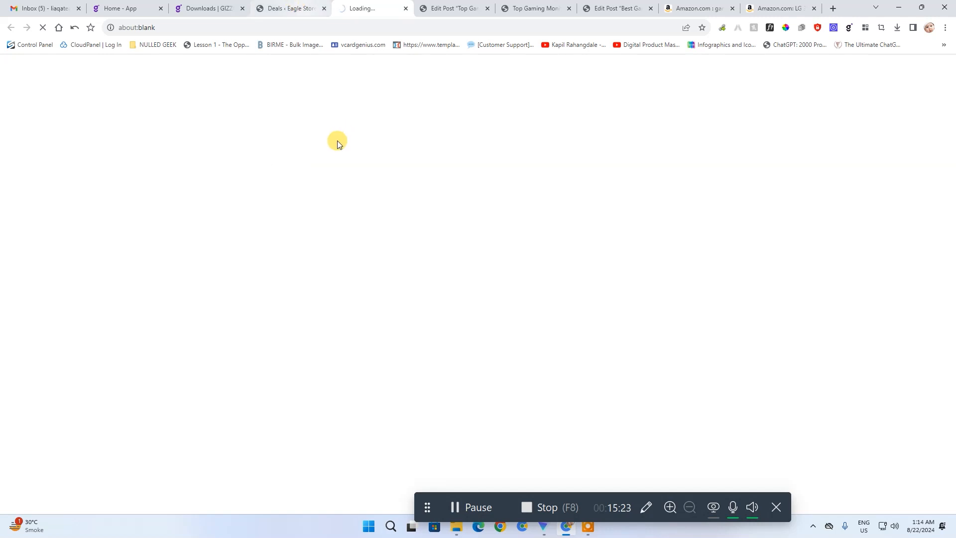
# Step: Close the blank post tab, reselect the Top Deals post and try to reorder its live LG Ultragear deal
pyautogui.click(406, 9)
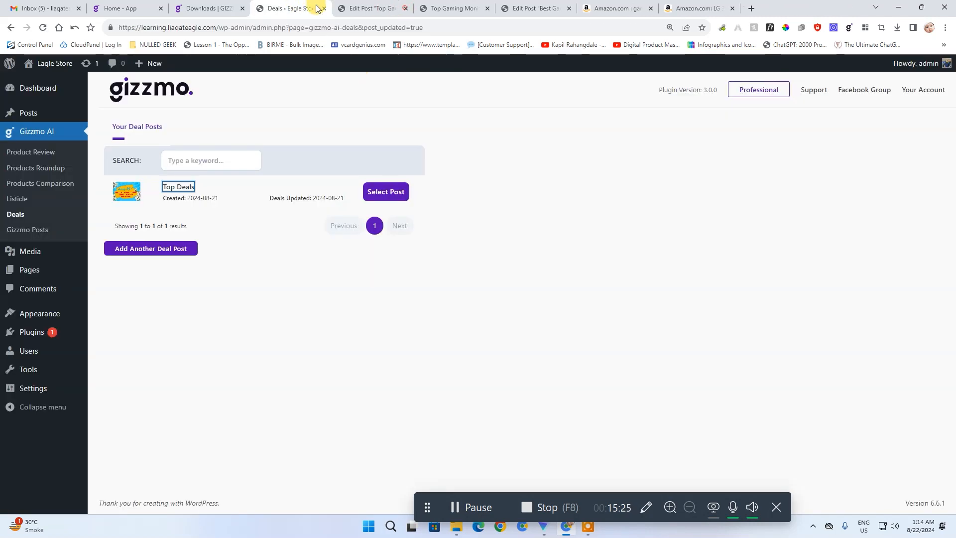
pyautogui.click(390, 199)
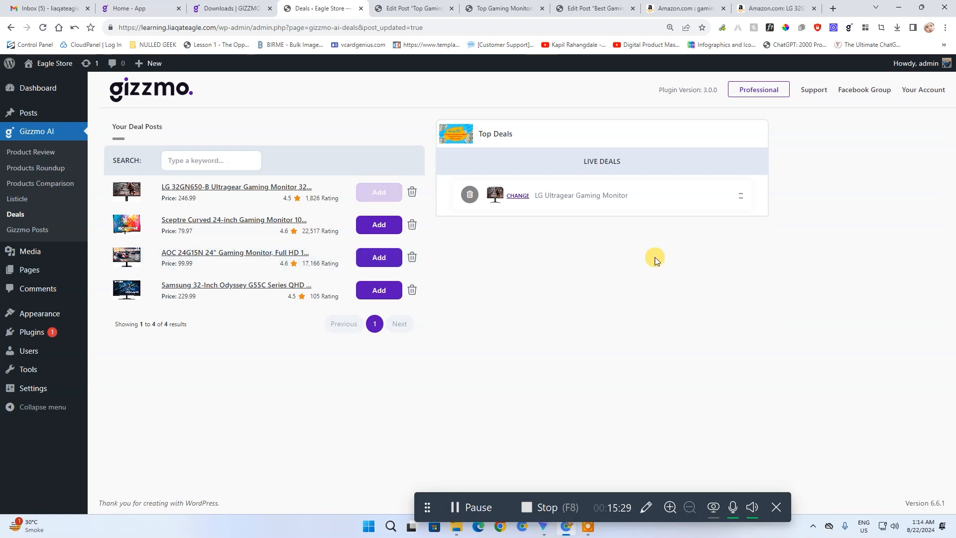
pyautogui.moveTo(741, 196); pyautogui.dragTo(519, 200)
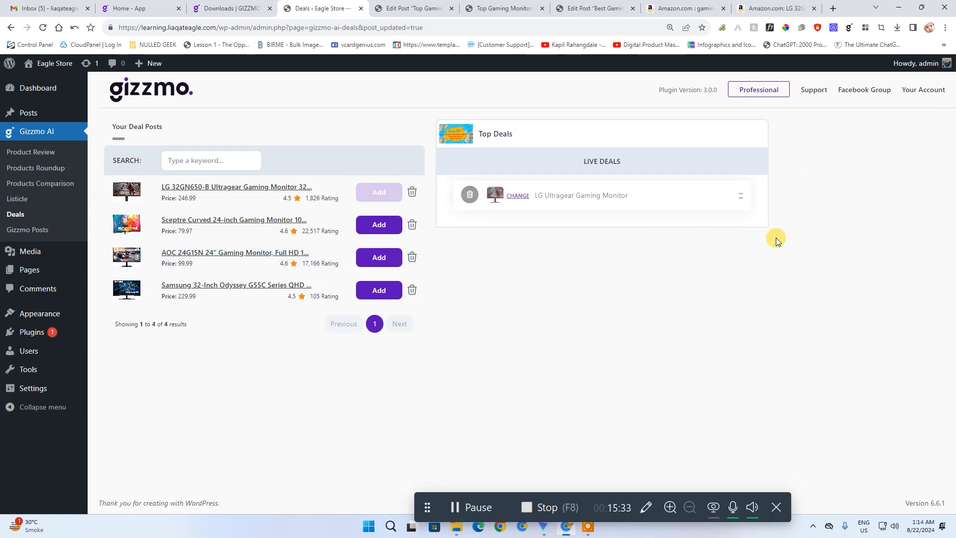
# Step: Save the generated 20 Best Gaming Laptops listicle as a draft from Gizzmo Posts and open it for editing
pyautogui.click(13, 228)
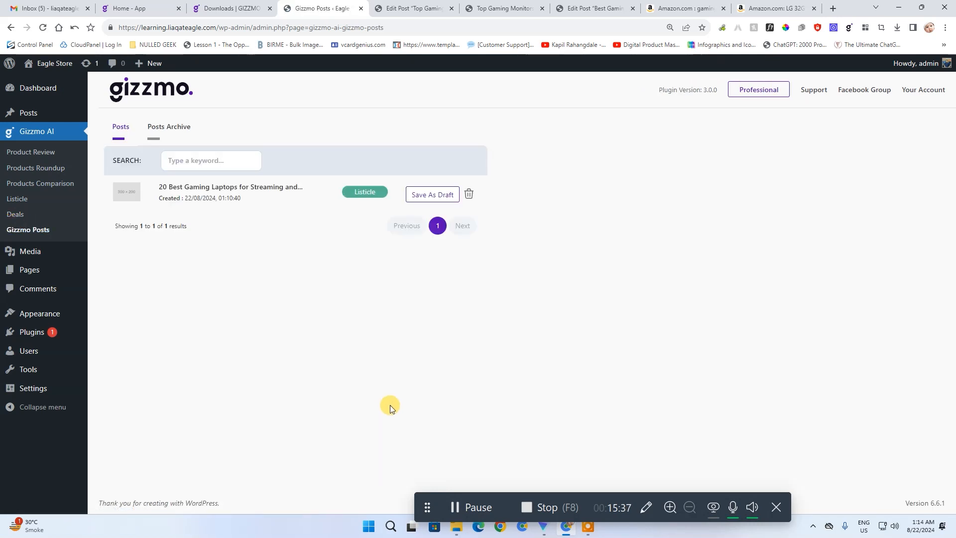
pyautogui.click(421, 196)
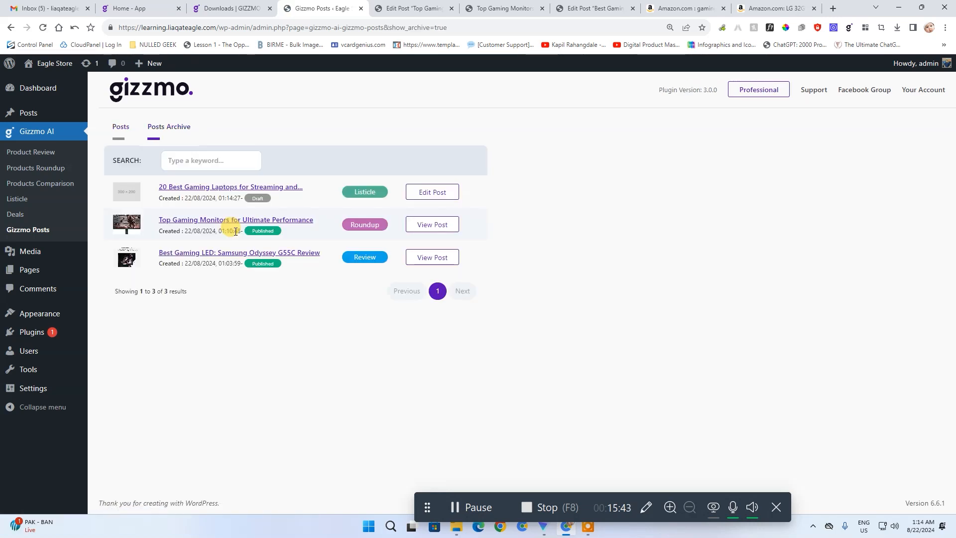
pyautogui.click(444, 196)
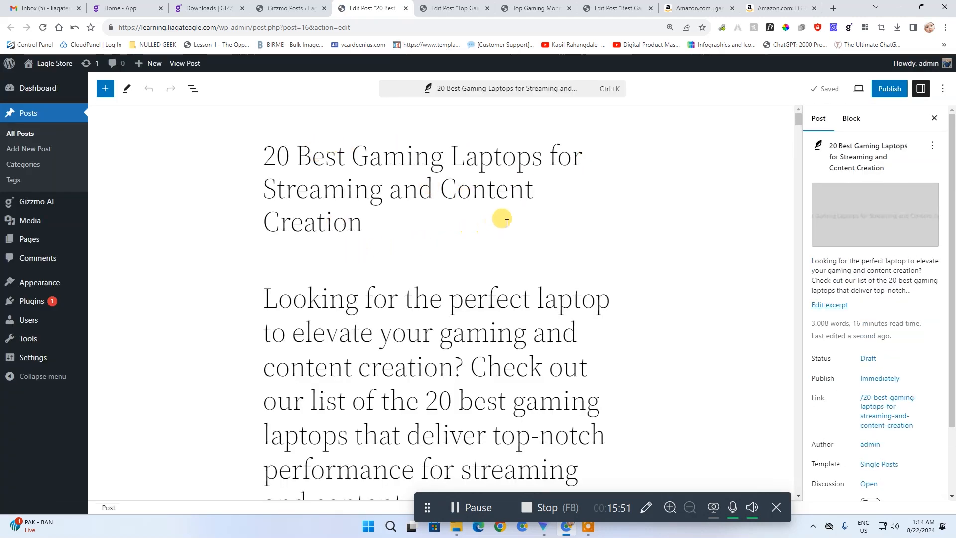
# Step: Examine the listicle draft's laptop sections, image placeholders, conclusion and questions and answers
pyautogui.scroll(-20, 518, 221)
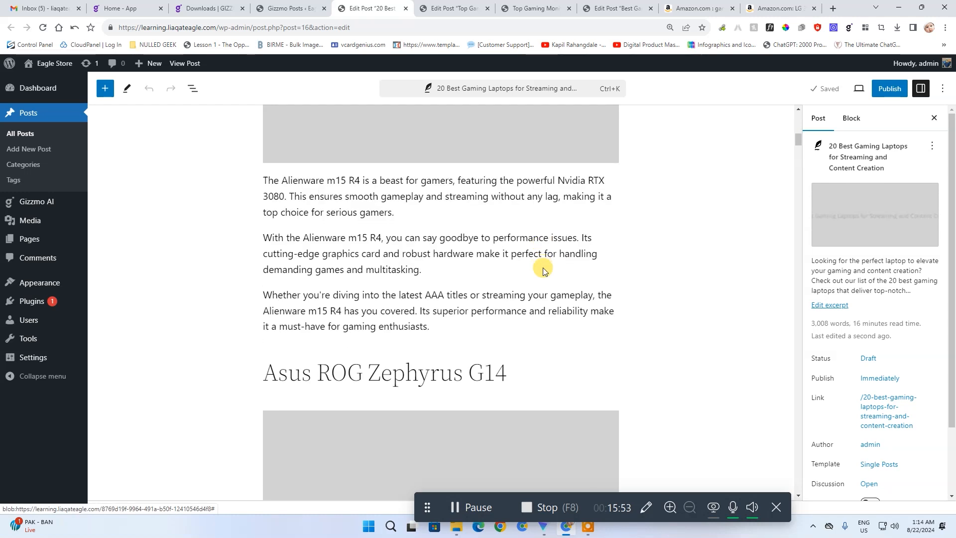
pyautogui.scroll(-18, 539, 300)
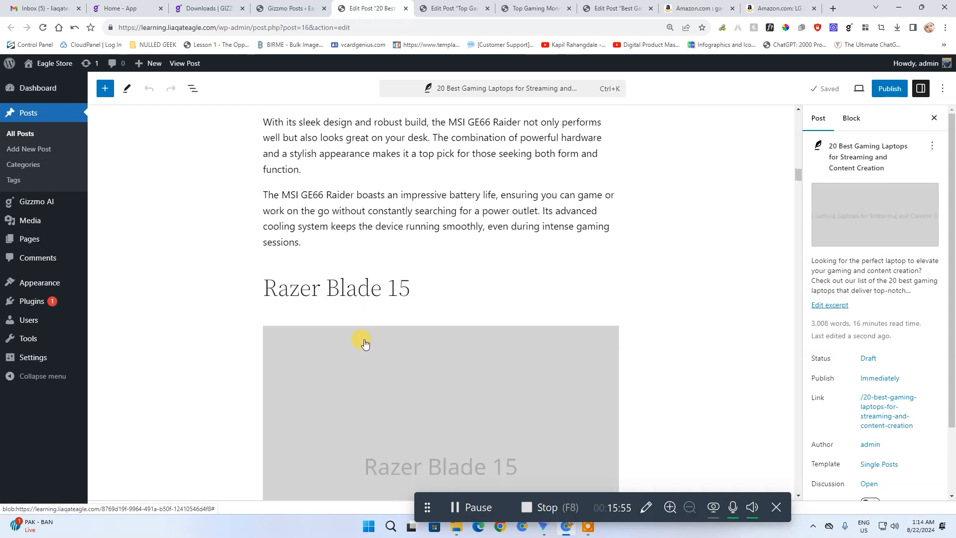
pyautogui.scroll(-20, 463, 349)
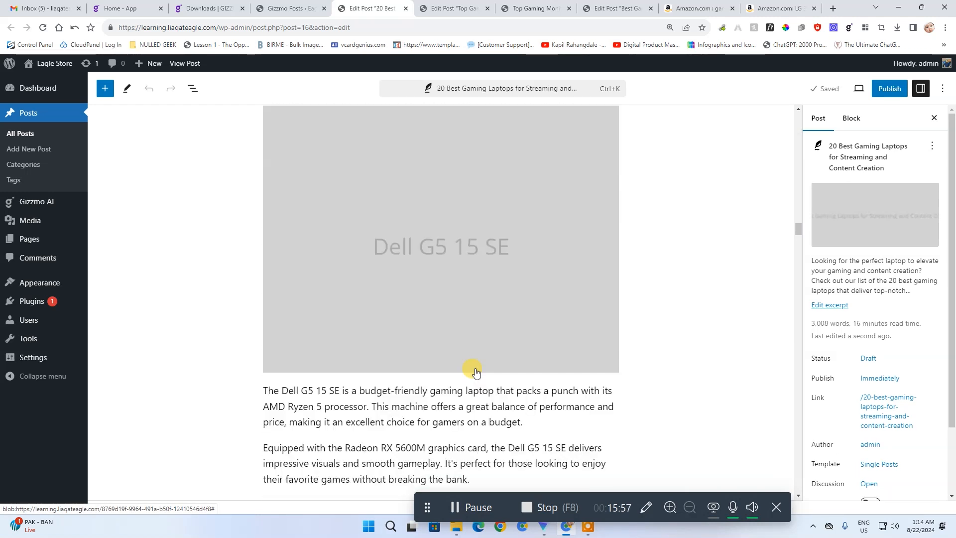
pyautogui.scroll(-20, 481, 385)
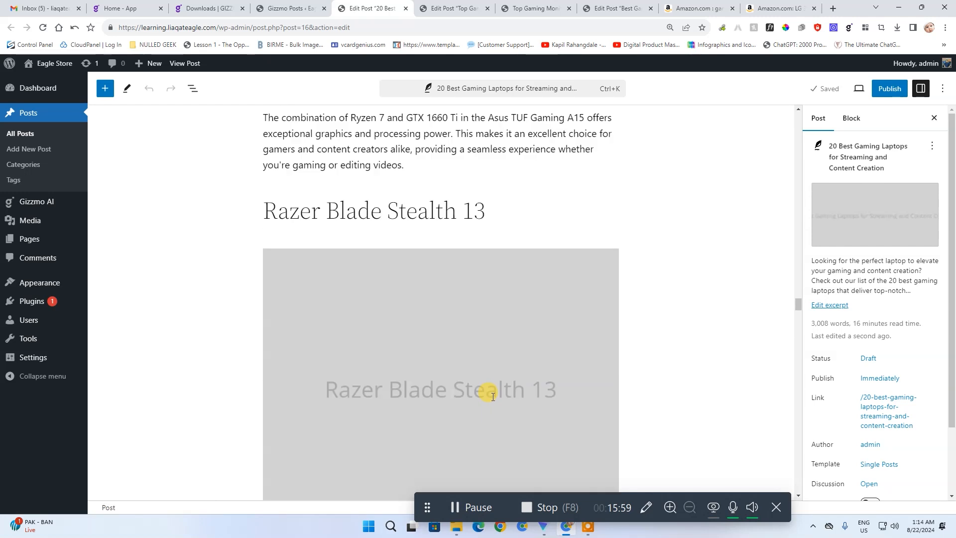
pyautogui.scroll(-20, 498, 405)
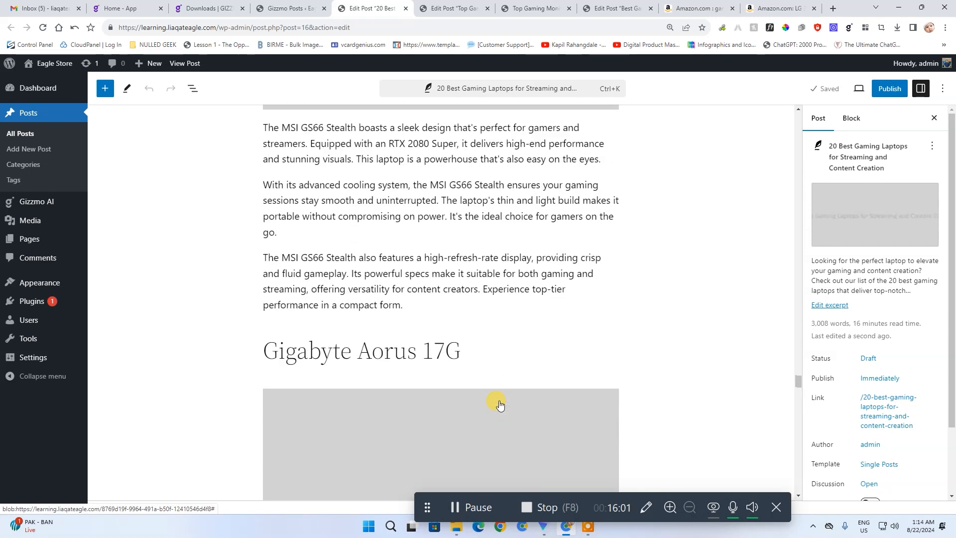
pyautogui.scroll(-20, 500, 404)
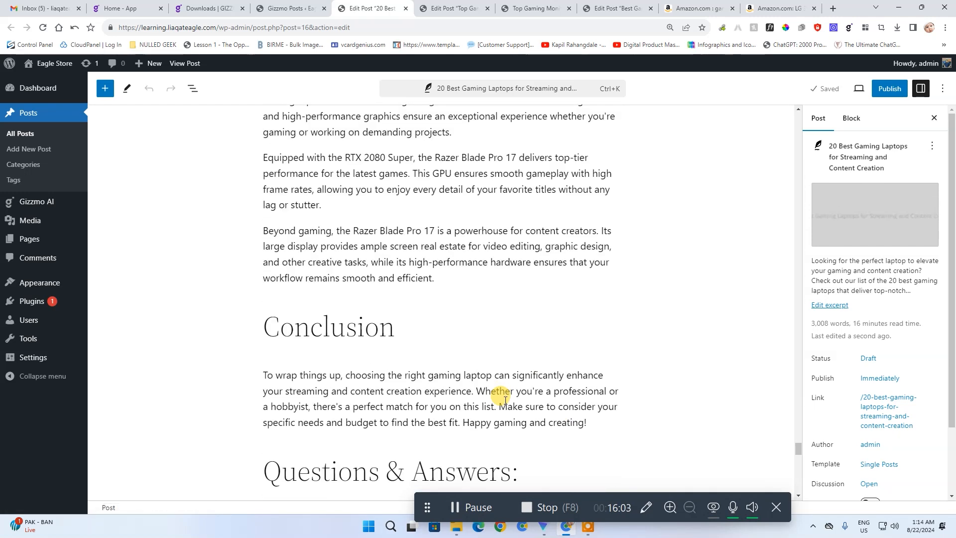
pyautogui.scroll(-15, 500, 399)
pyautogui.scroll(12, 536, 378)
pyautogui.scroll(20, 581, 378)
# Step: Check the listicle's laptop image placeholders, close the blank tabs they open and leave the draft's editor
pyautogui.click(582, 376)
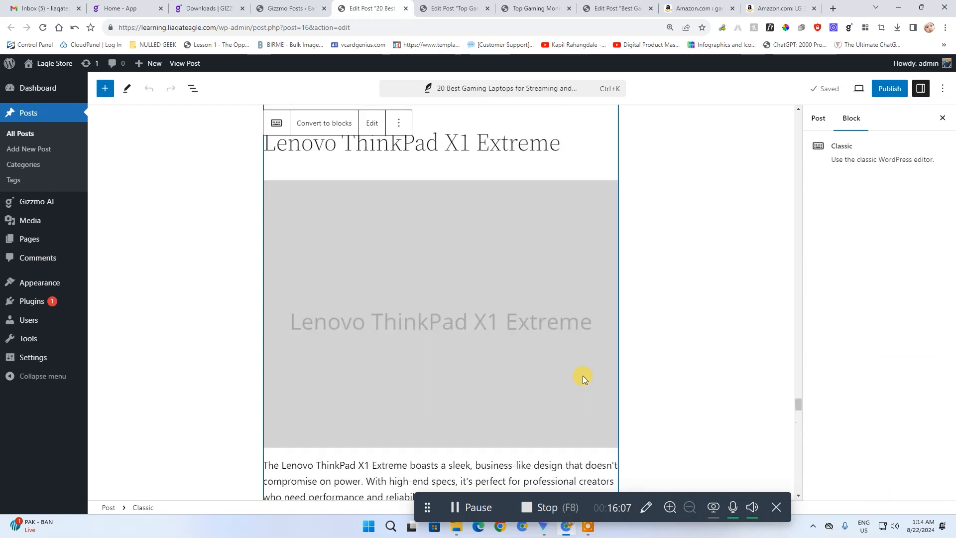
pyautogui.scroll(15, 584, 376)
pyautogui.click(393, 4)
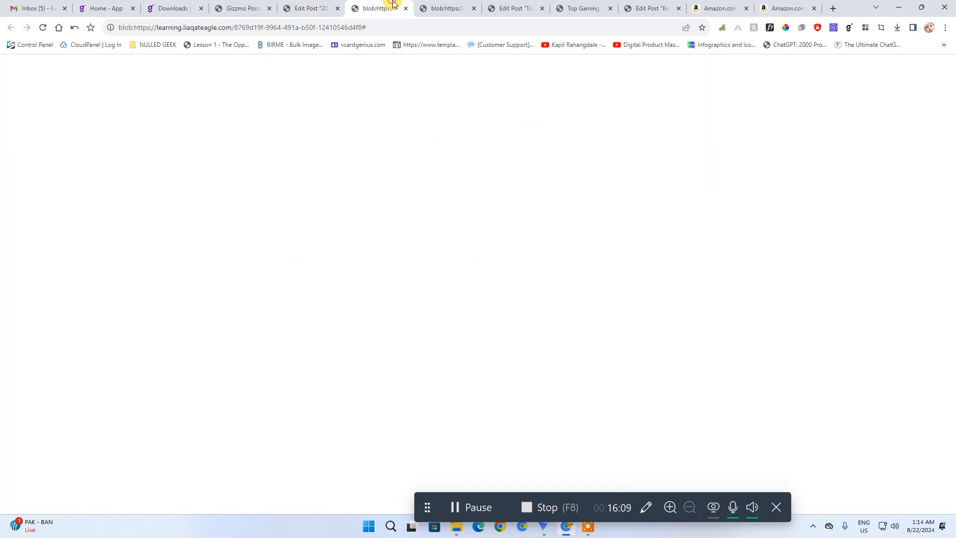
pyautogui.click(408, 8)
pyautogui.click(408, 8)
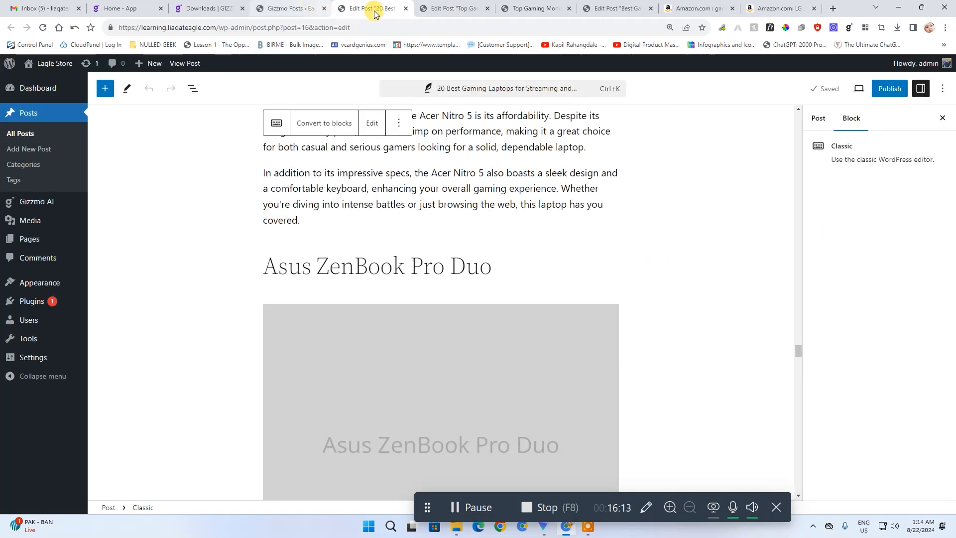
pyautogui.click(407, 8)
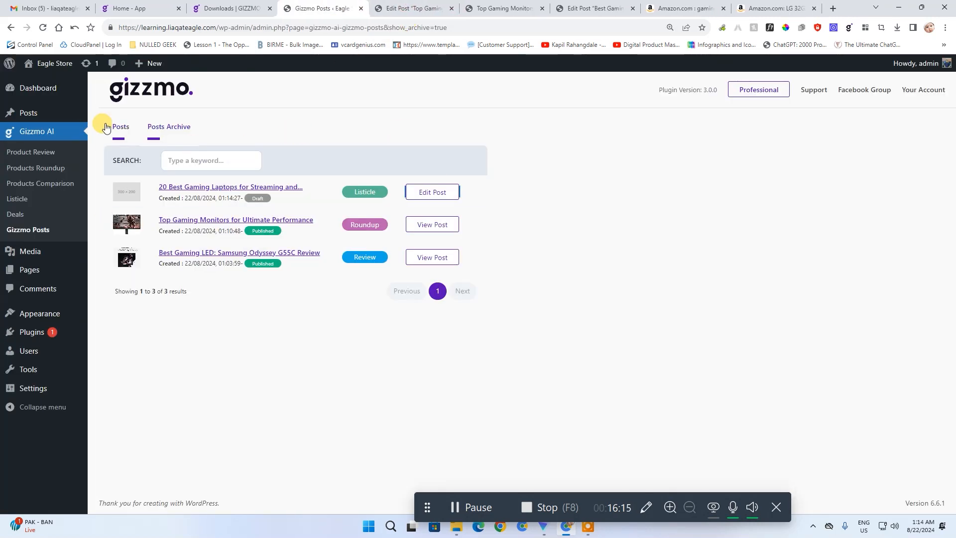
# Step: Start a products comparison with the LG 32GN650-B Ultragear and the SAMSUNG 32" Odyssey G55A monitors
pyautogui.click(35, 187)
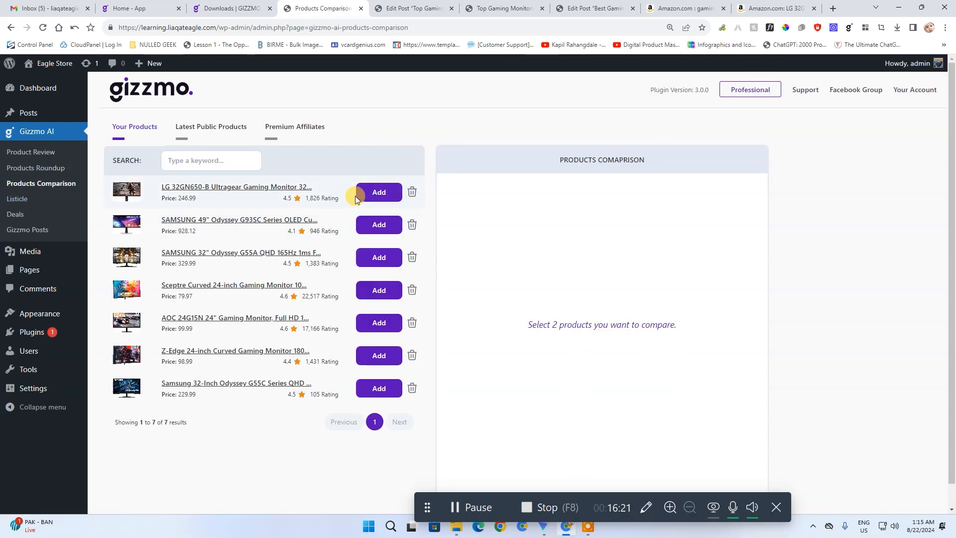
pyautogui.click(372, 194)
pyautogui.click(379, 257)
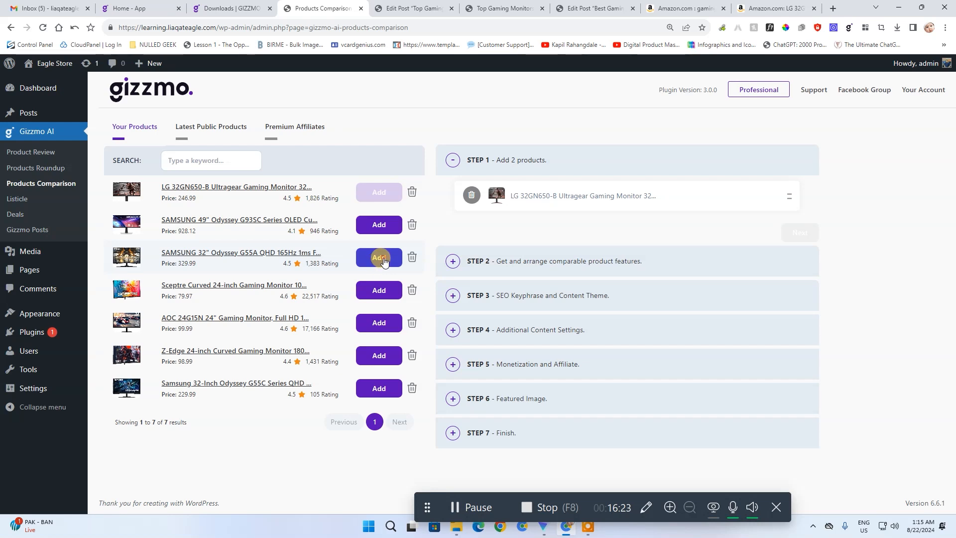
pyautogui.click(800, 267)
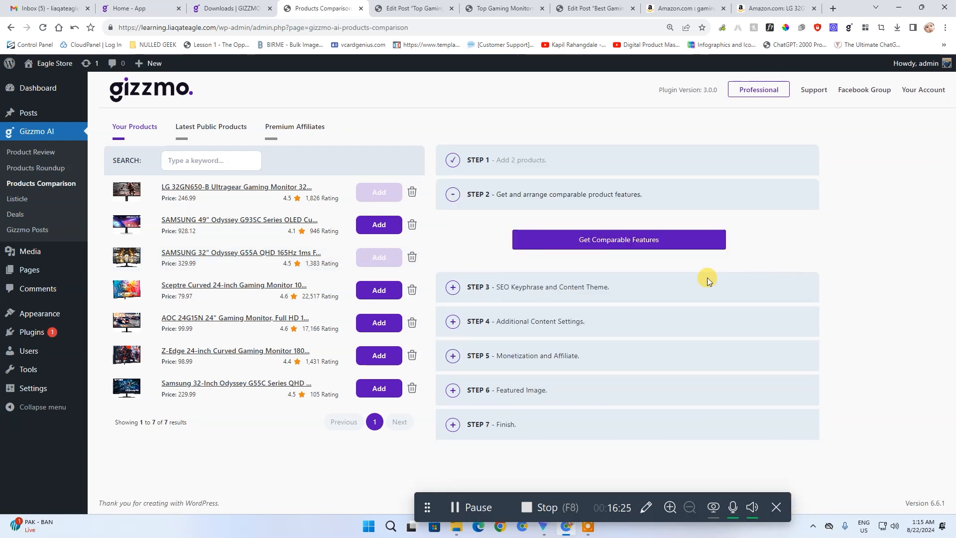
# Step: Fetch the comparable features of the two monitors and accept the generated feature list
pyautogui.click(657, 241)
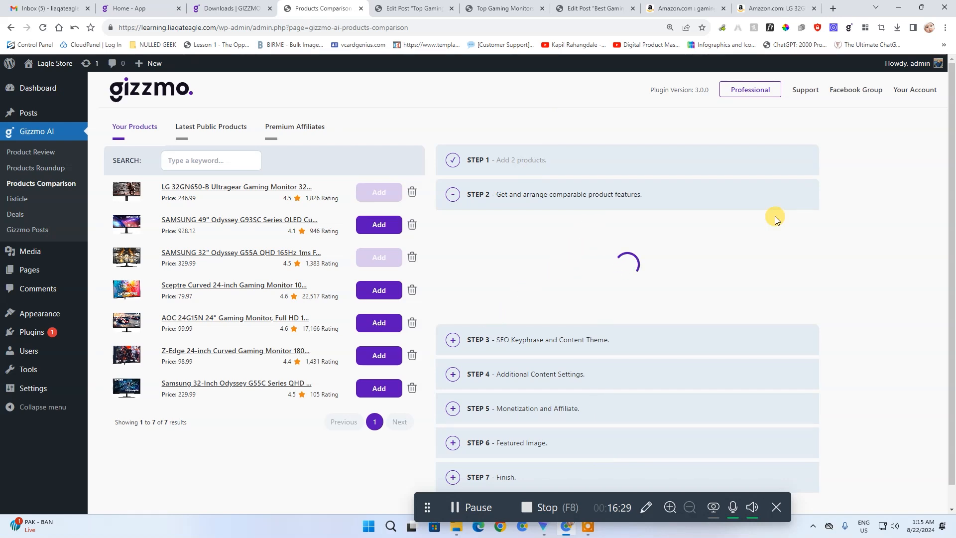
pyautogui.scroll(-1, 652, 303)
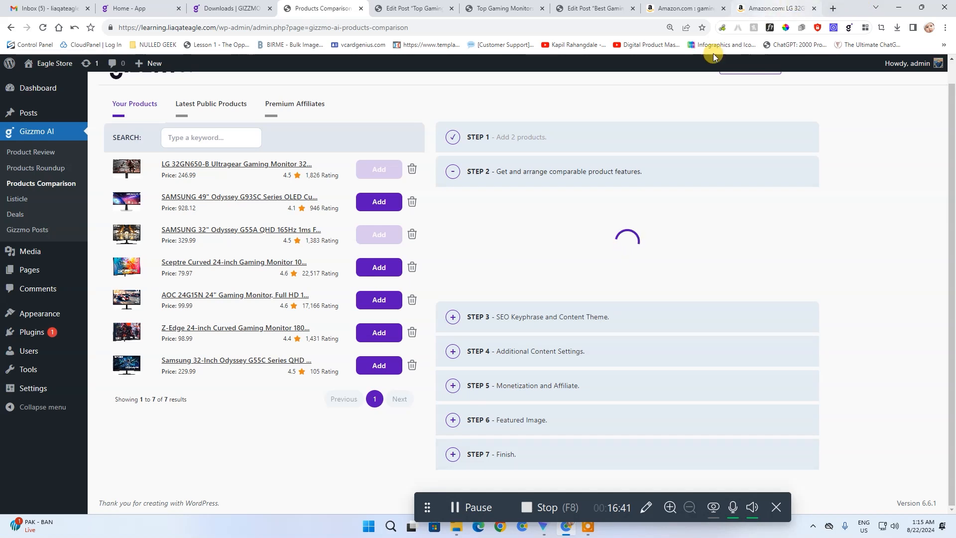
pyautogui.scroll(-2, 605, 314)
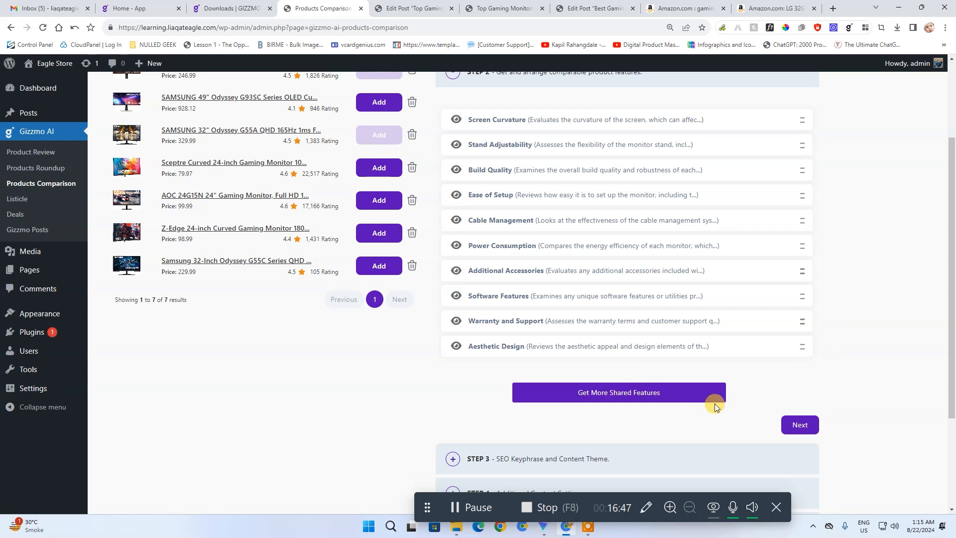
pyautogui.click(807, 426)
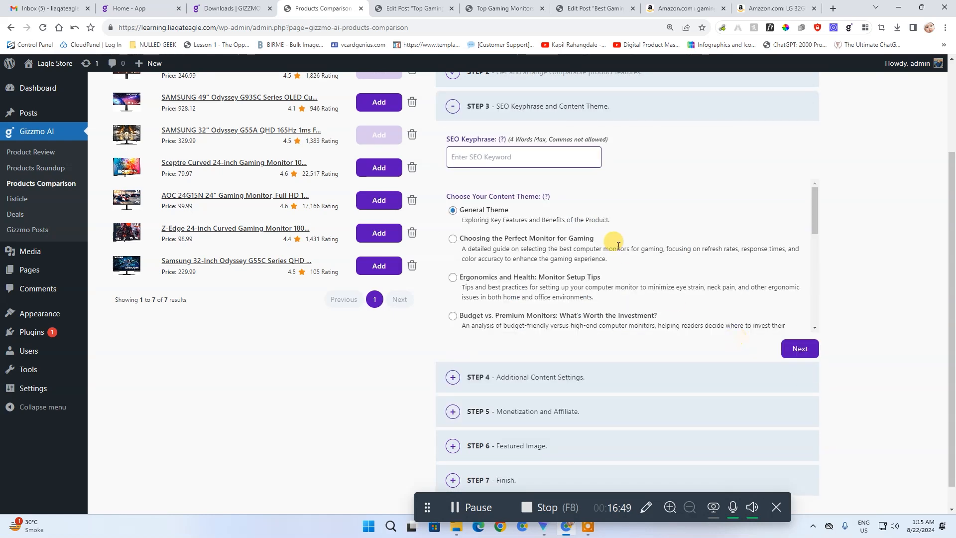
# Step: Choose "Portable Monitors: Enhancing Mobile Productivity" as the comparison's content theme, leaving the SEO keyphrase empty
pyautogui.scroll(-5, 598, 251)
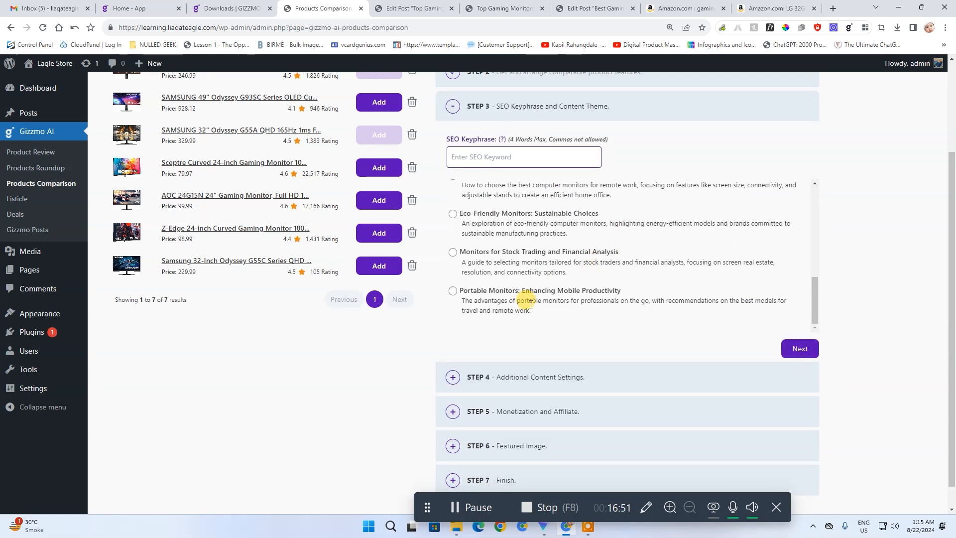
pyautogui.click(455, 290)
pyautogui.click(800, 349)
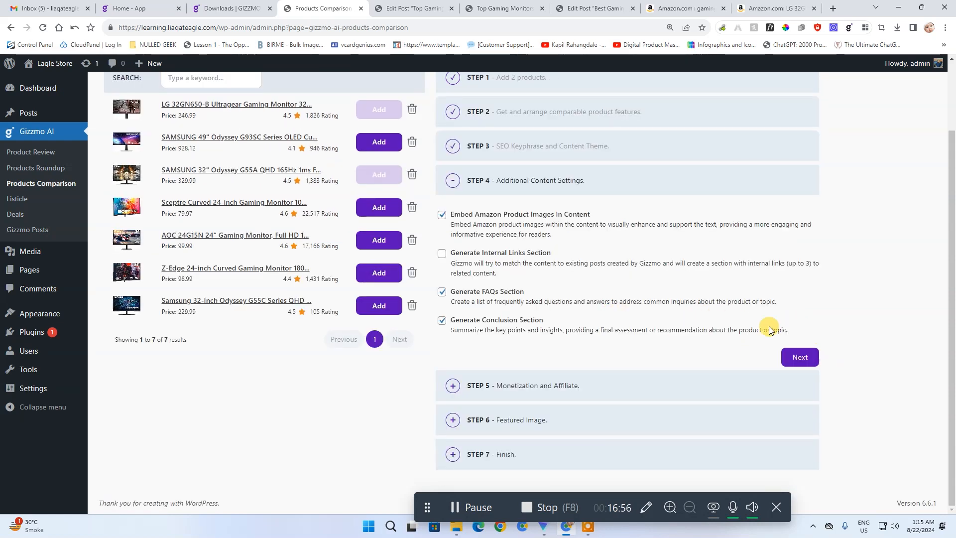
# Step: Accept the default content, monetization and featured image settings and save the English comparison post as a draft
pyautogui.click(799, 357)
pyautogui.click(797, 391)
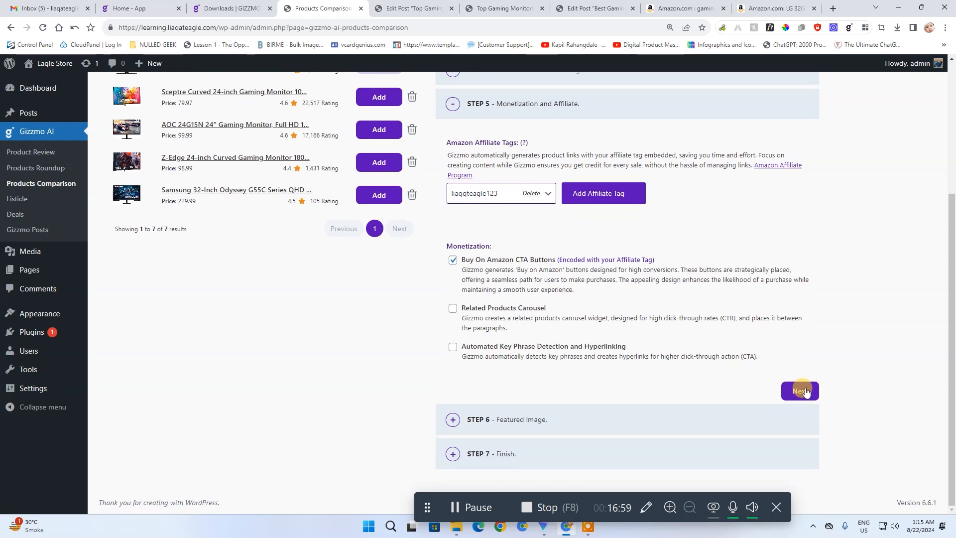
pyautogui.click(815, 426)
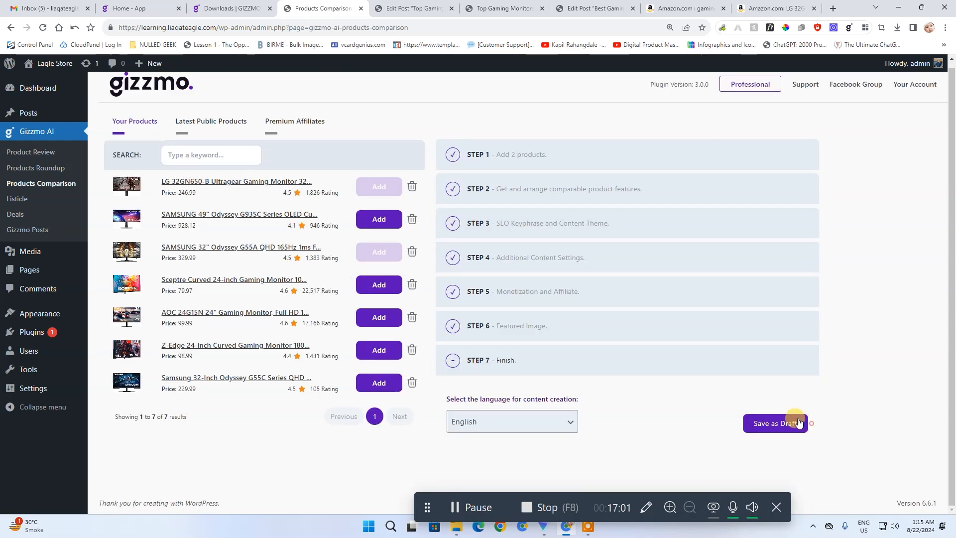
pyautogui.click(796, 423)
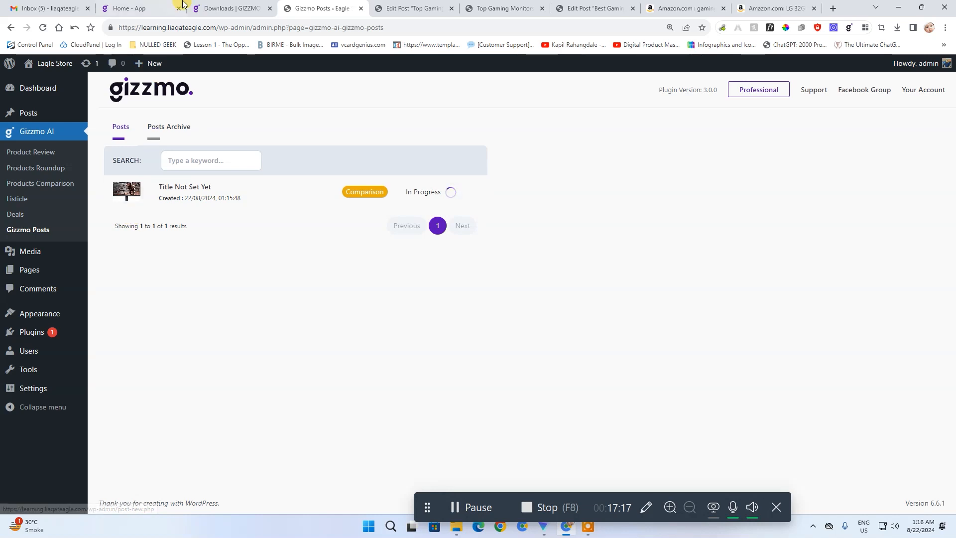
# Step: Switch to the Gizzmo home page and examine its monthly pricing plans
pyautogui.click(220, 6)
pyautogui.click(129, 8)
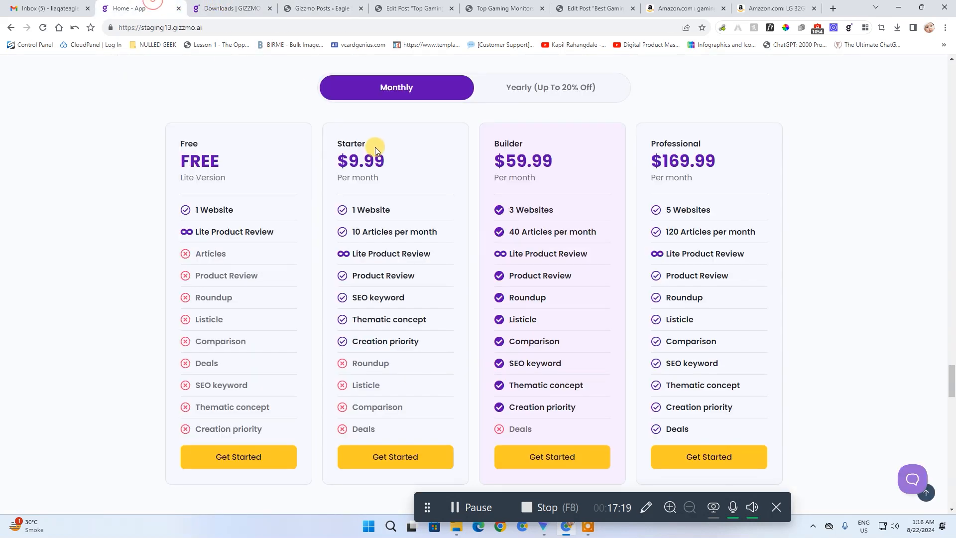